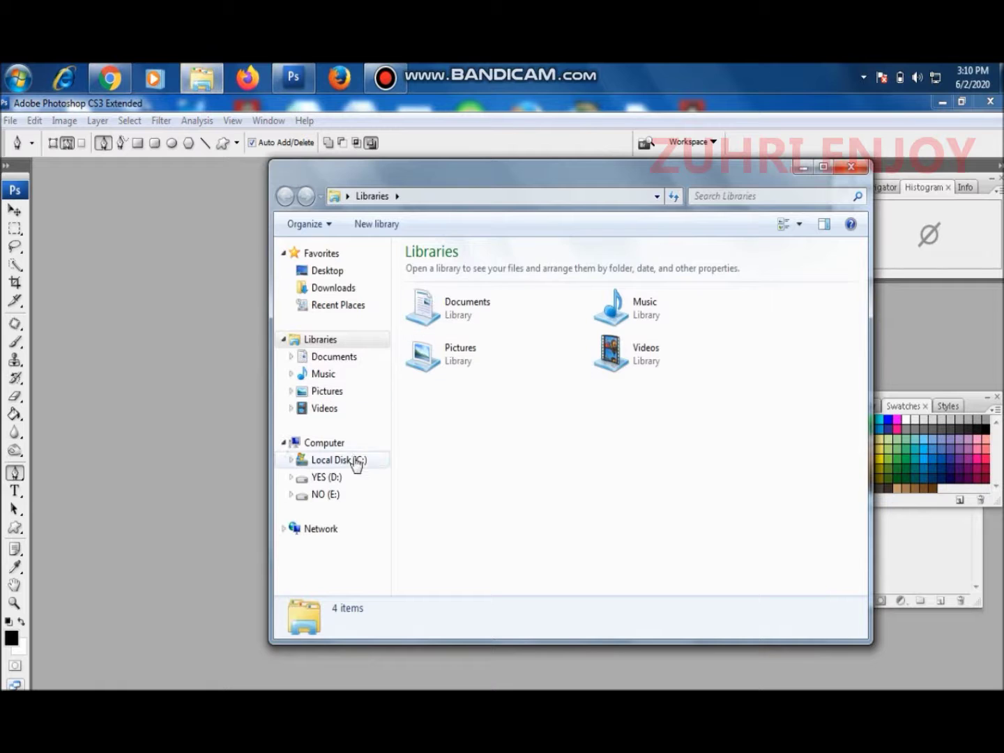
# Step: Open the photo 20200602_082638.jpg from C:\BluetoothExchangeFolder in Photoshop
pyautogui.click(343, 461)
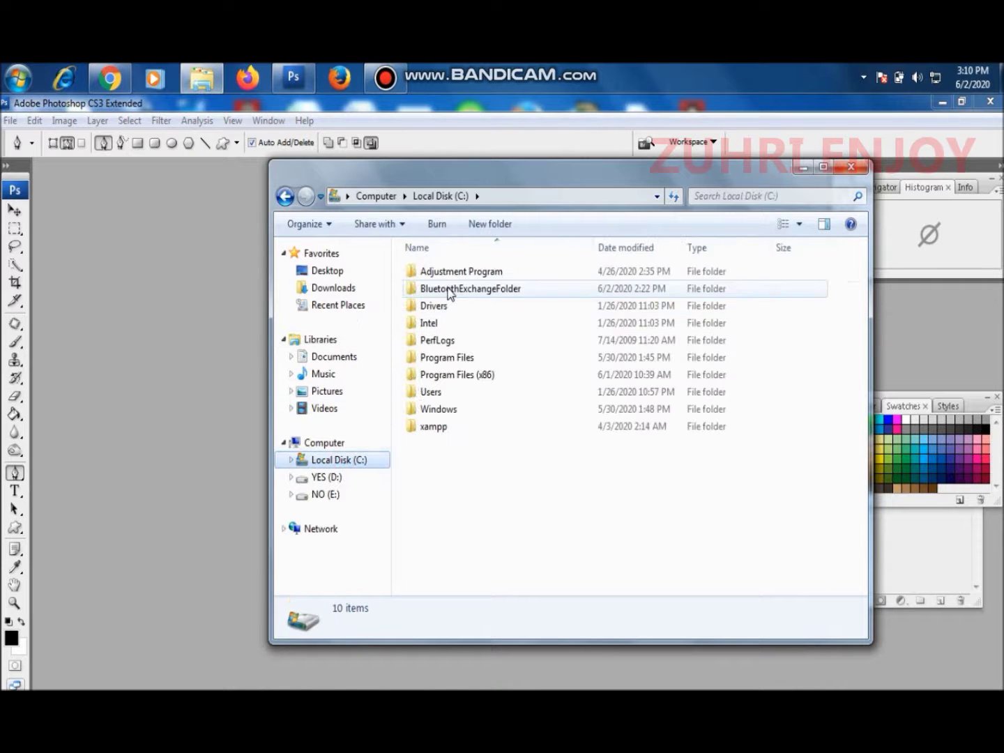
pyautogui.doubleClick(448, 287)
pyautogui.moveTo(435, 287); pyautogui.dragTo(207, 262)
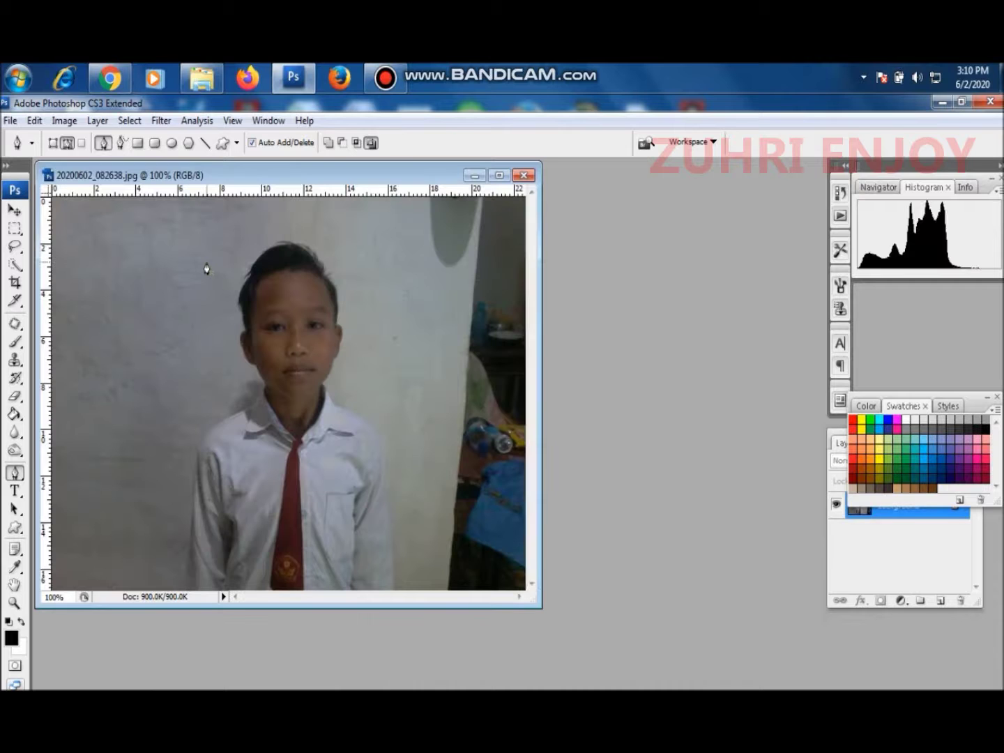
# Step: Apply the Auto Levels adjustment to the portrait photo
pyautogui.click(65, 121)
pyautogui.moveTo(136, 163)
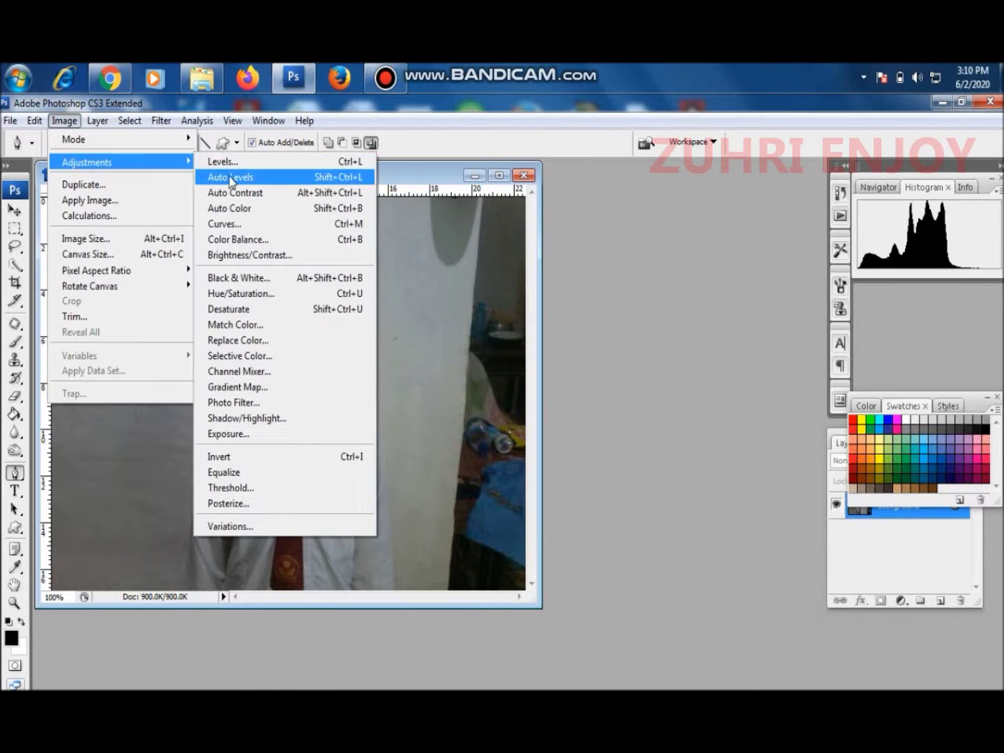
pyautogui.click(233, 177)
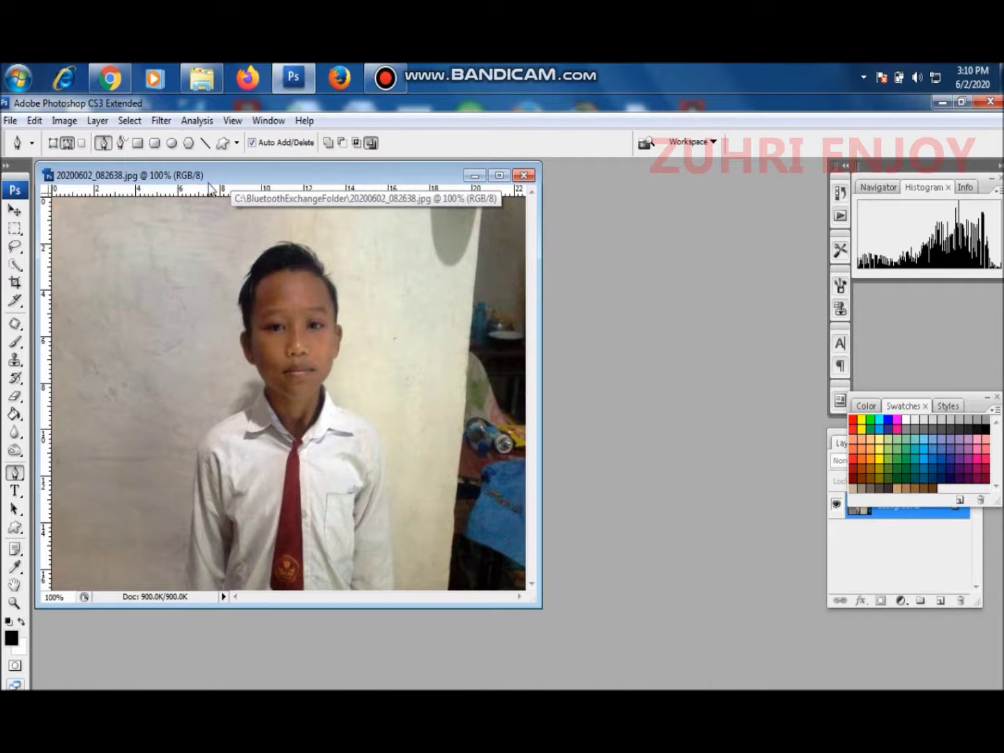
# Step: Crop the photo around the boy's head and shoulders to 3 cm wide by 4 cm high at 150 pixels/cm
pyautogui.click(15, 284)
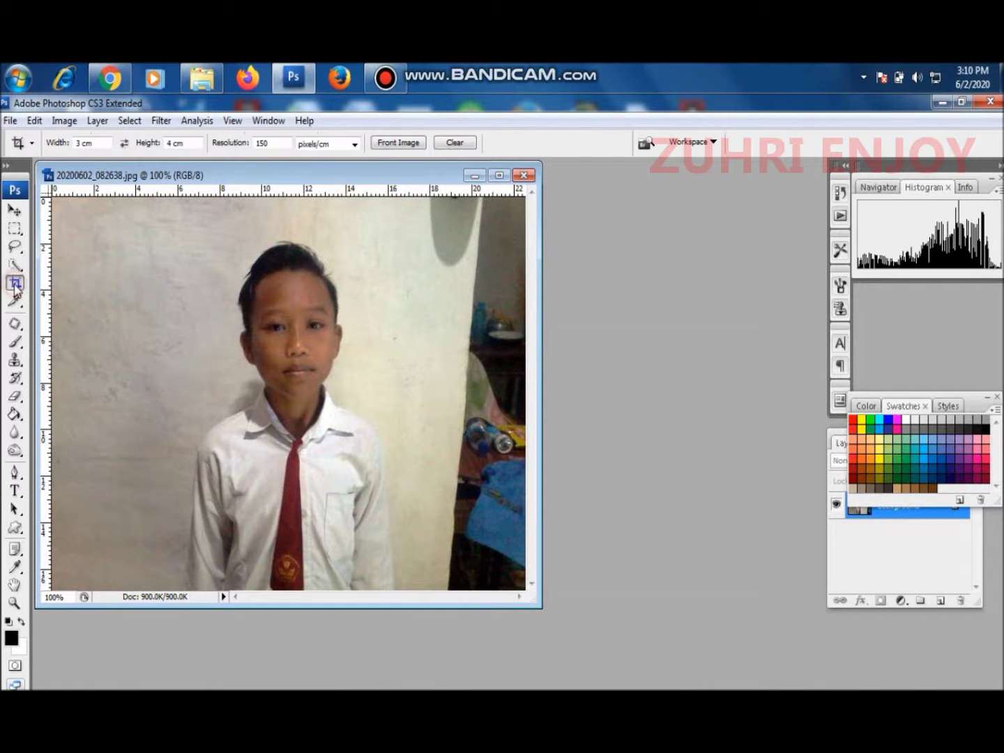
pyautogui.click(65, 144)
pyautogui.write('3')
pyautogui.click(193, 144)
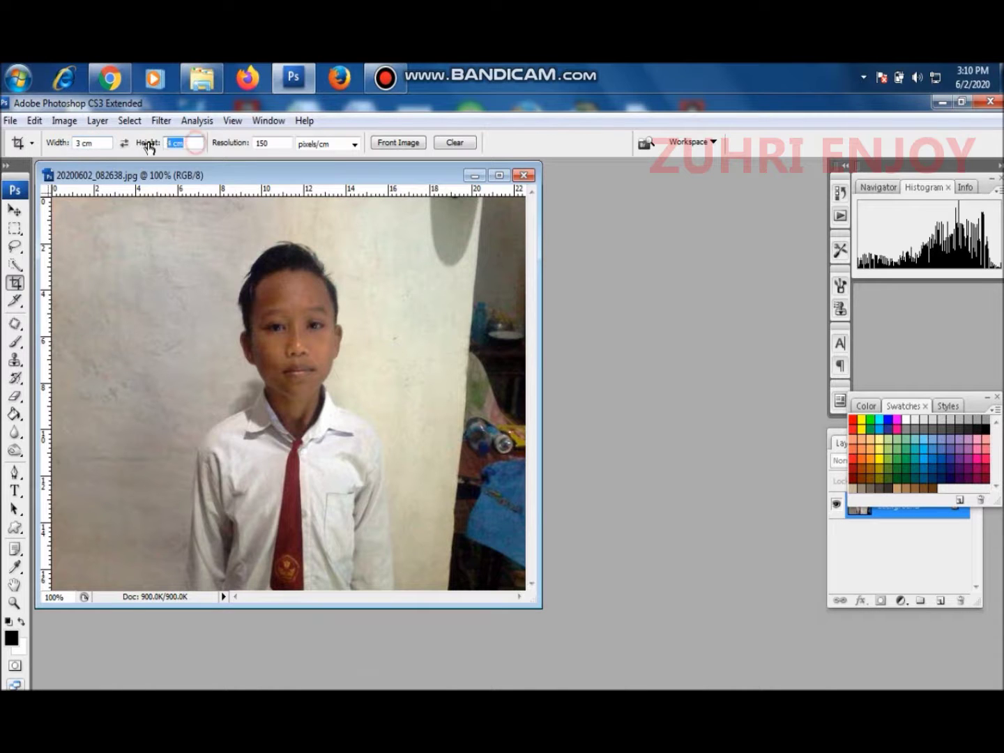
pyautogui.moveTo(201, 223); pyautogui.dragTo(382, 490)
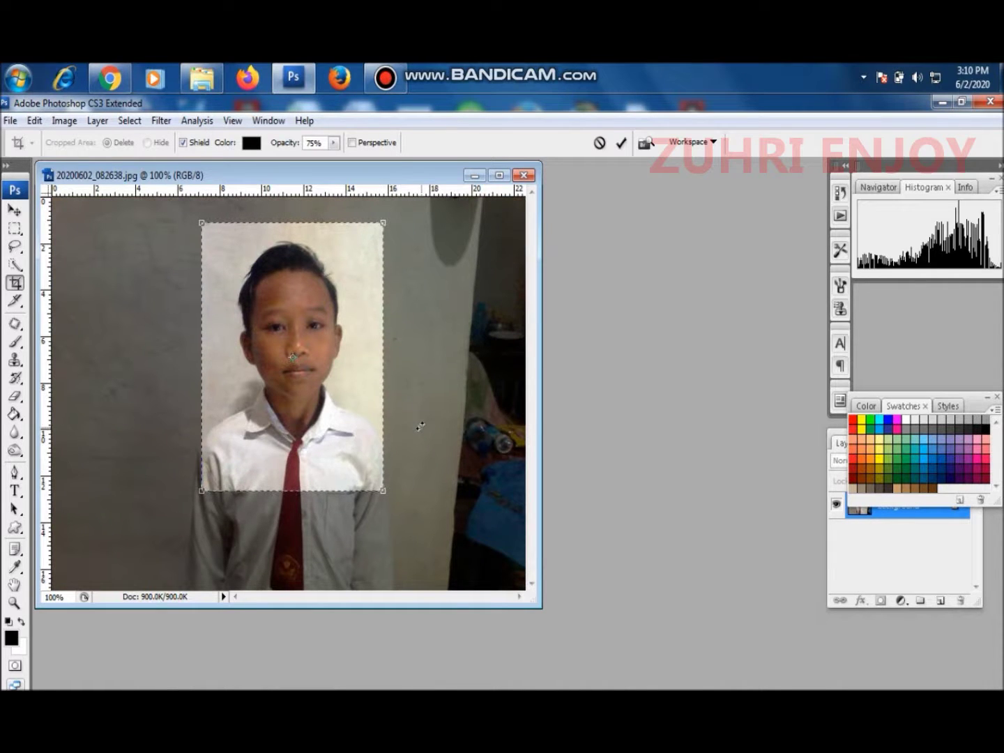
pyautogui.click(621, 143)
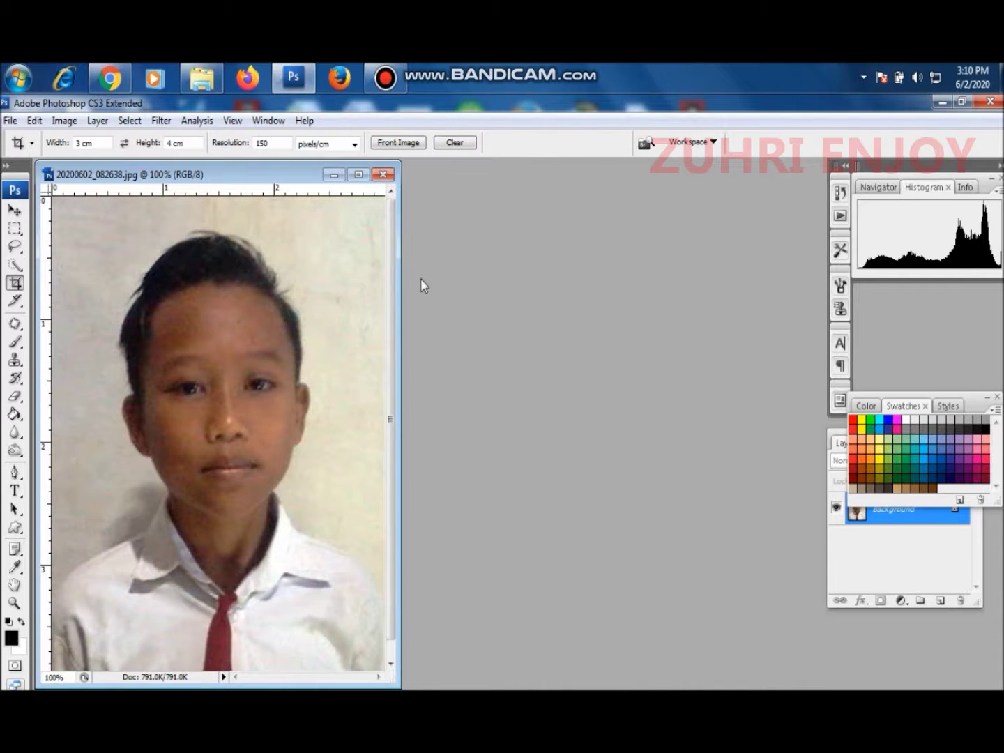
# Step: Start a Pen tool path where the collar meets the shoulder on the image's right side and curve it over that shoulder
pyautogui.moveTo(402, 278); pyautogui.dragTo(686, 271)
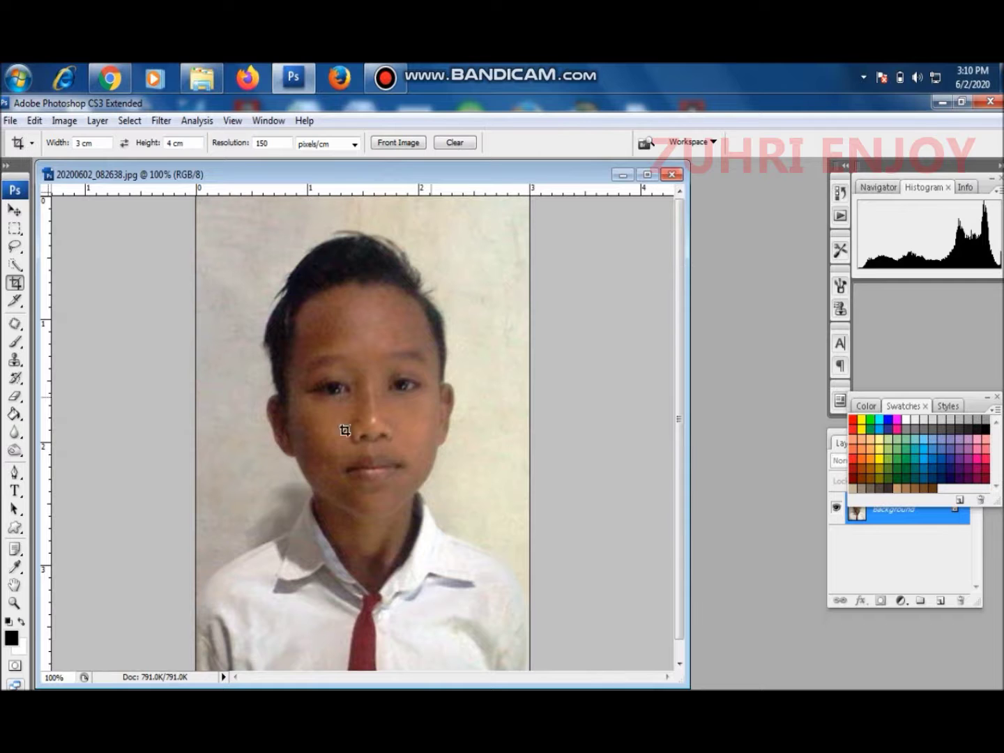
pyautogui.click(15, 604)
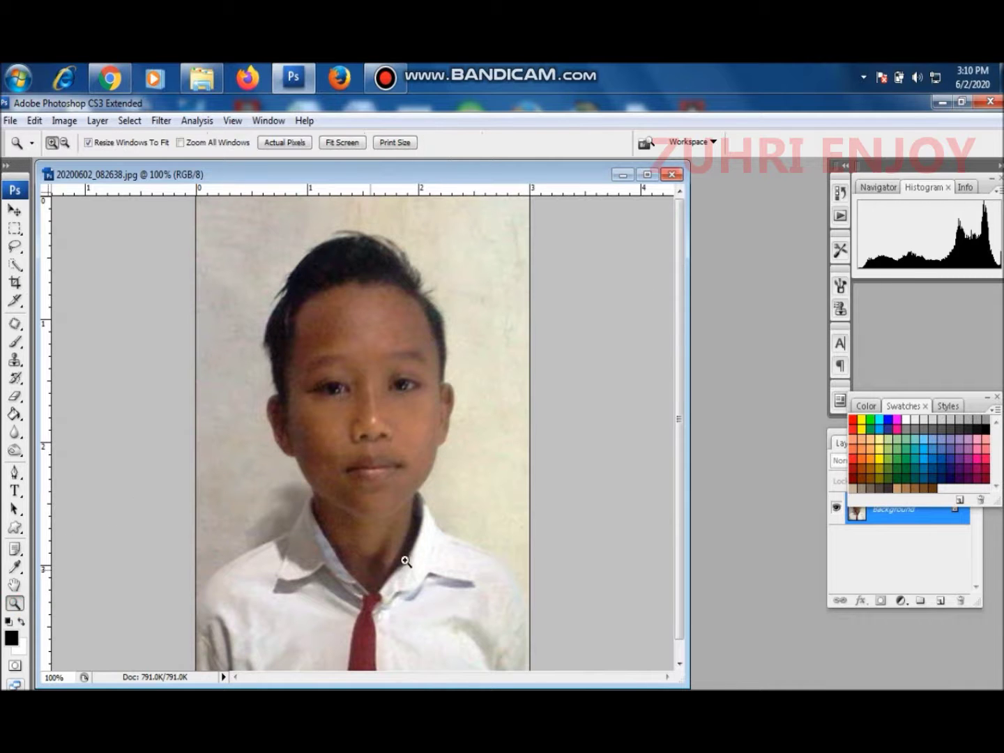
pyautogui.click(443, 535)
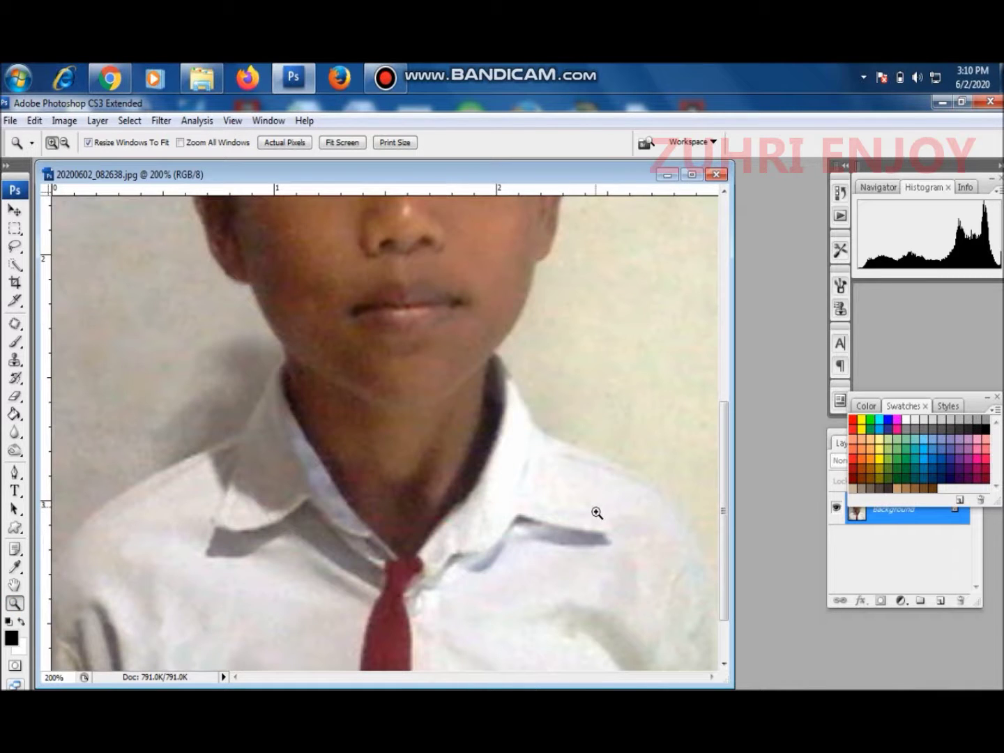
pyautogui.click(688, 454)
pyautogui.click(701, 429)
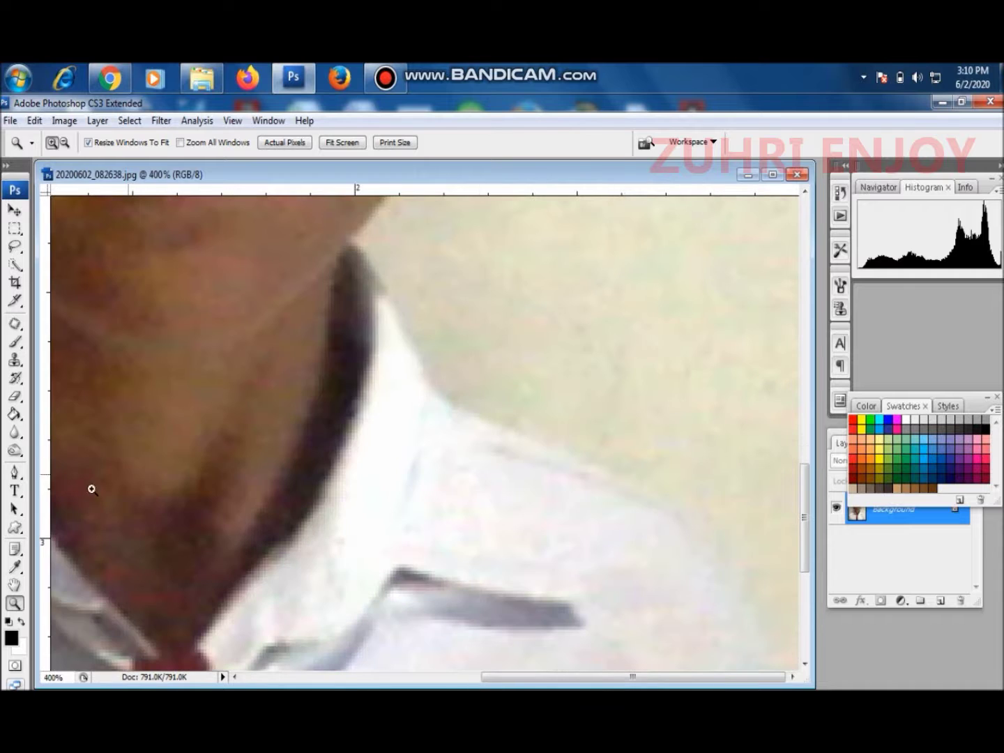
pyautogui.click(14, 474)
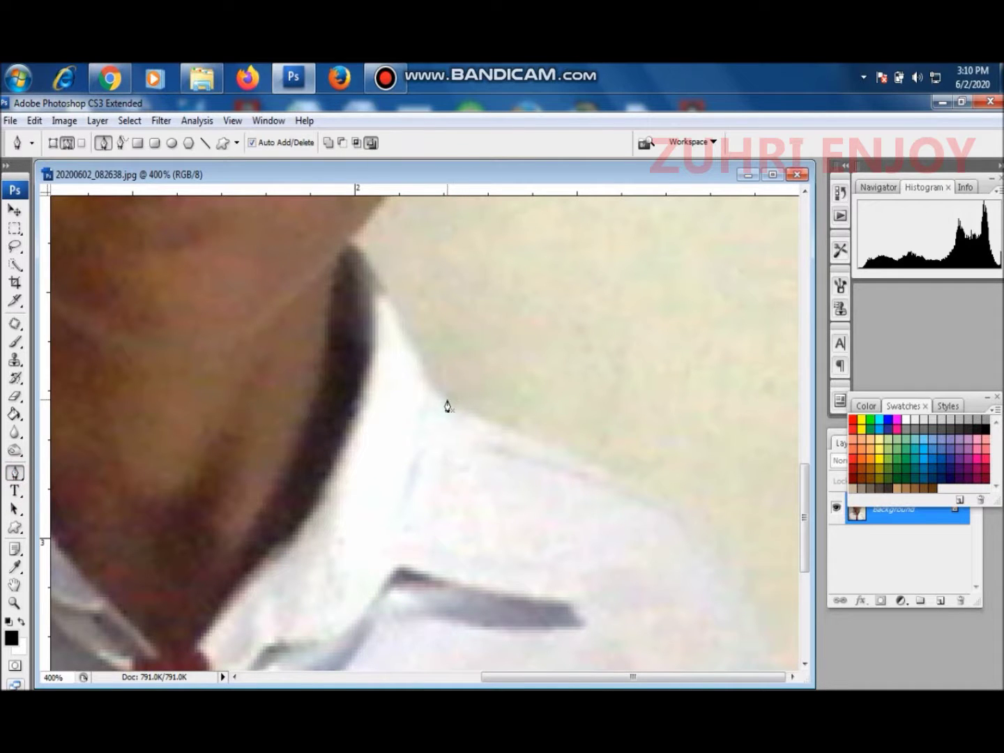
pyautogui.click(445, 399)
pyautogui.moveTo(597, 466); pyautogui.dragTo(674, 500)
pyautogui.moveTo(745, 574); pyautogui.dragTo(759, 616)
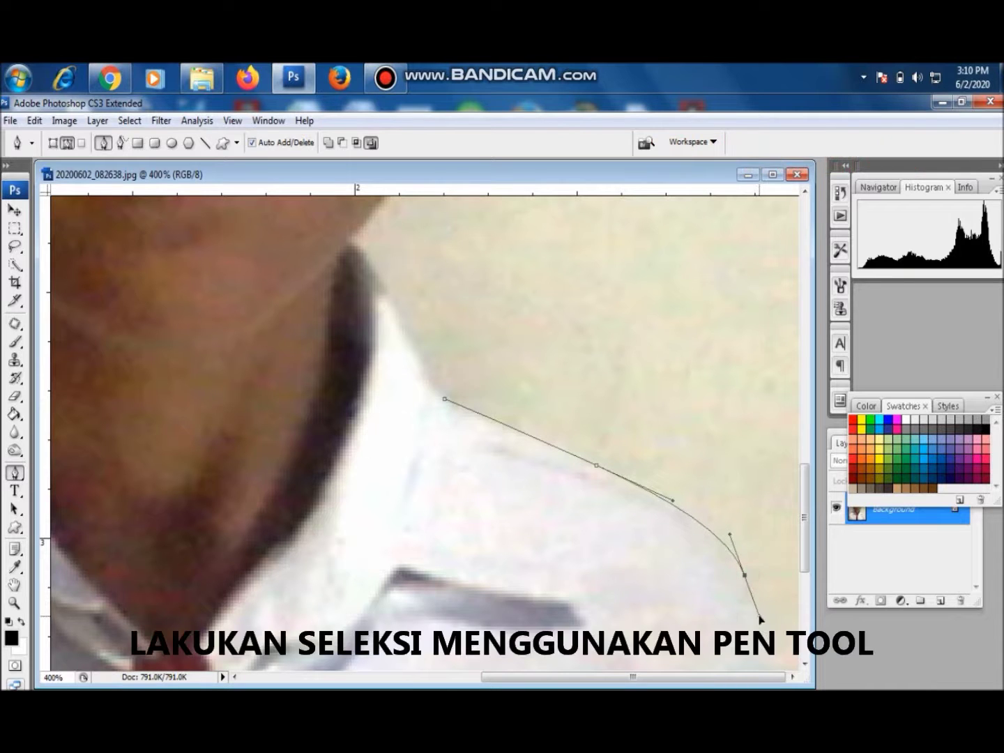
# Step: Extend the path from the right-hand shoulder down the outer sleeve edge towards the photo's right border
pyautogui.scroll(-3, 690, 510)
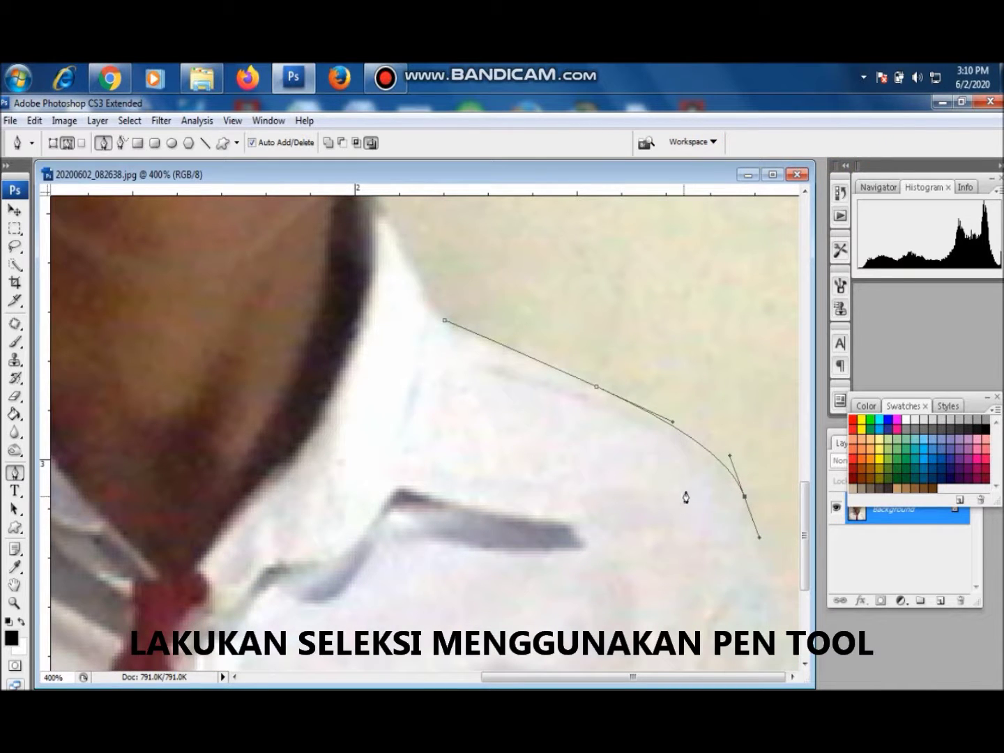
pyautogui.scroll(-3, 801, 499)
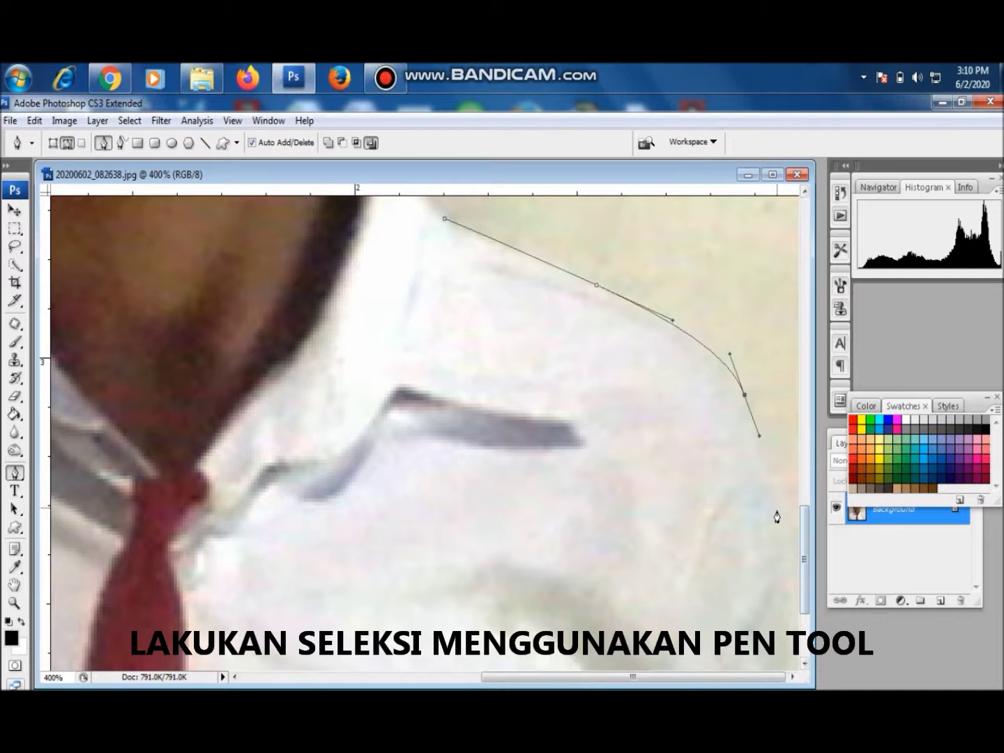
pyautogui.moveTo(801, 526)
pyautogui.mouseDown()
pyautogui.moveTo(807, 566)
pyautogui.moveTo(809, 524)
pyautogui.mouseUp()
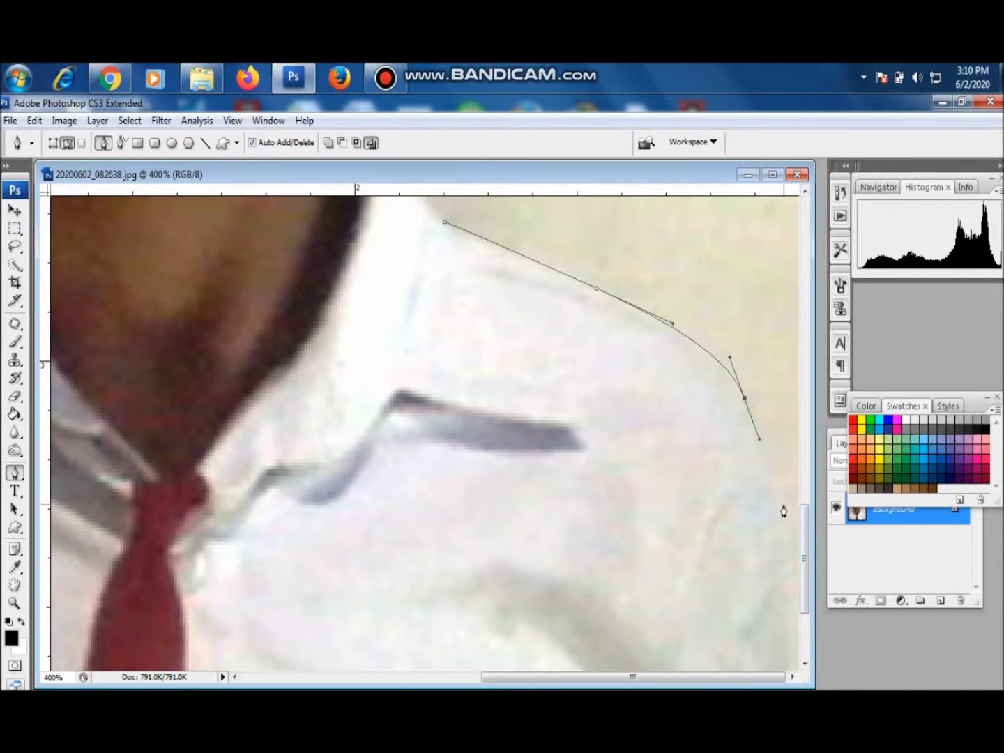
pyautogui.click(783, 504)
pyautogui.click(795, 550)
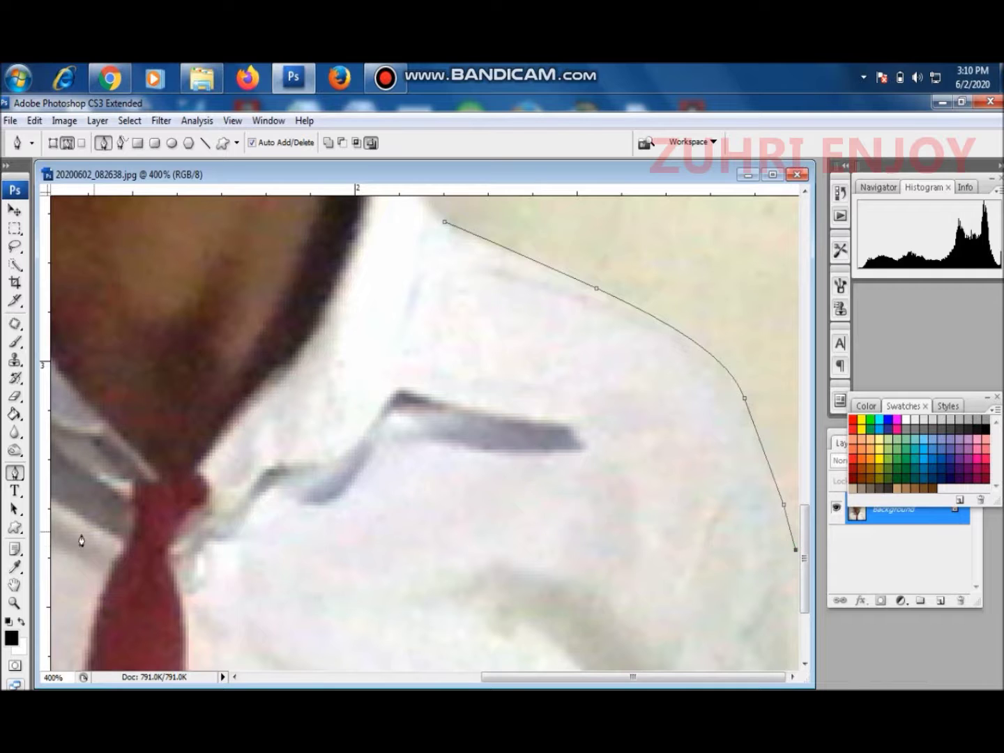
# Step: Carry the path from the sleeve out beyond the photo's right border and up the blank area beside it
pyautogui.click(15, 604)
pyautogui.rightClick(406, 399)
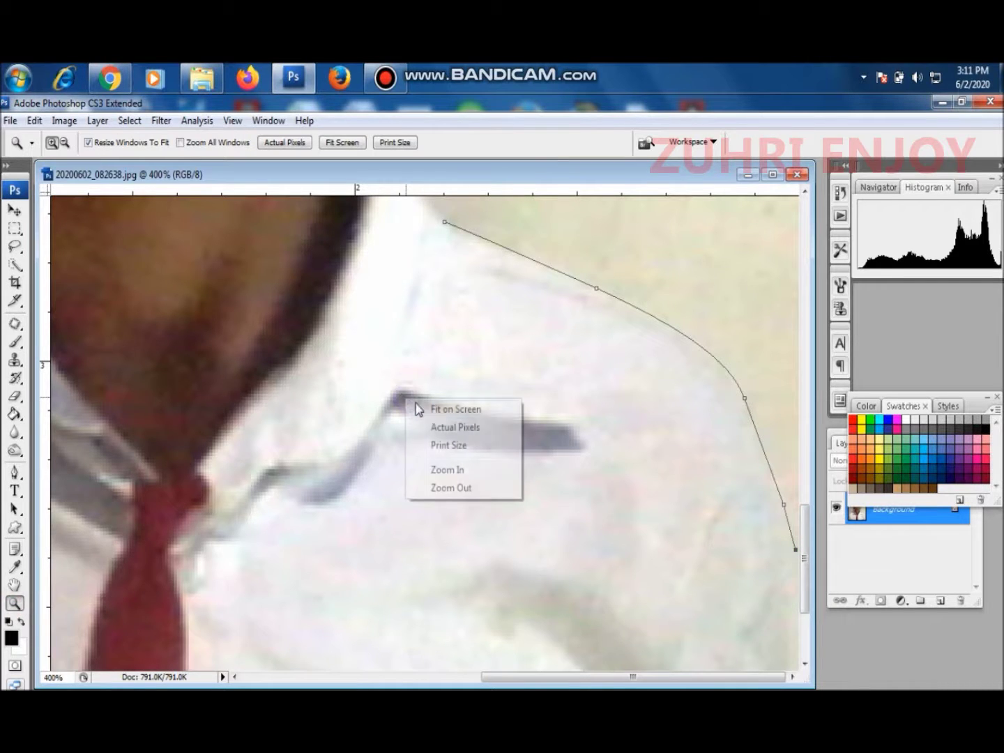
pyautogui.click(422, 407)
pyautogui.moveTo(389, 394); pyautogui.dragTo(579, 411)
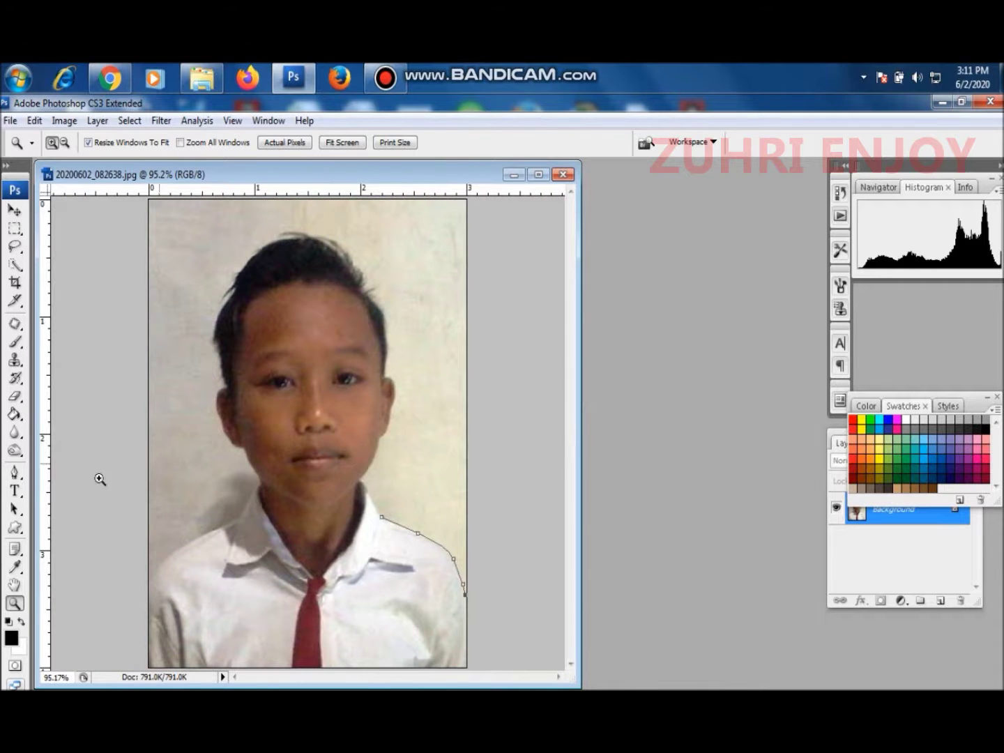
pyautogui.click(14, 473)
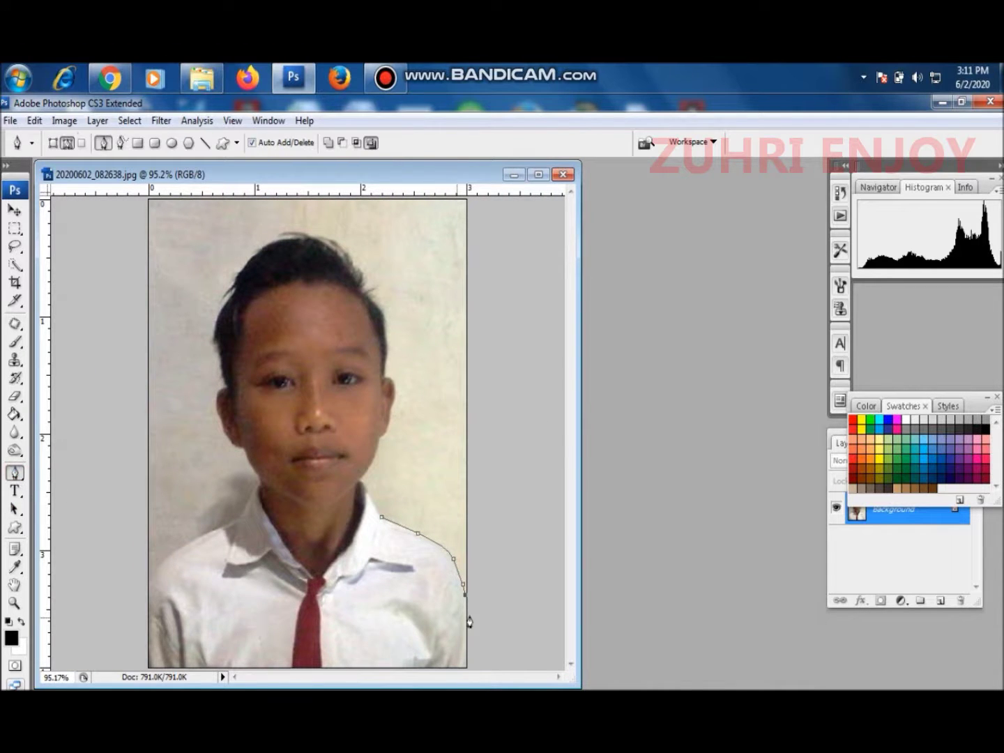
pyautogui.moveTo(502, 600); pyautogui.dragTo(518, 559)
pyautogui.click(538, 174)
pyautogui.moveTo(662, 254); pyautogui.dragTo(662, 224)
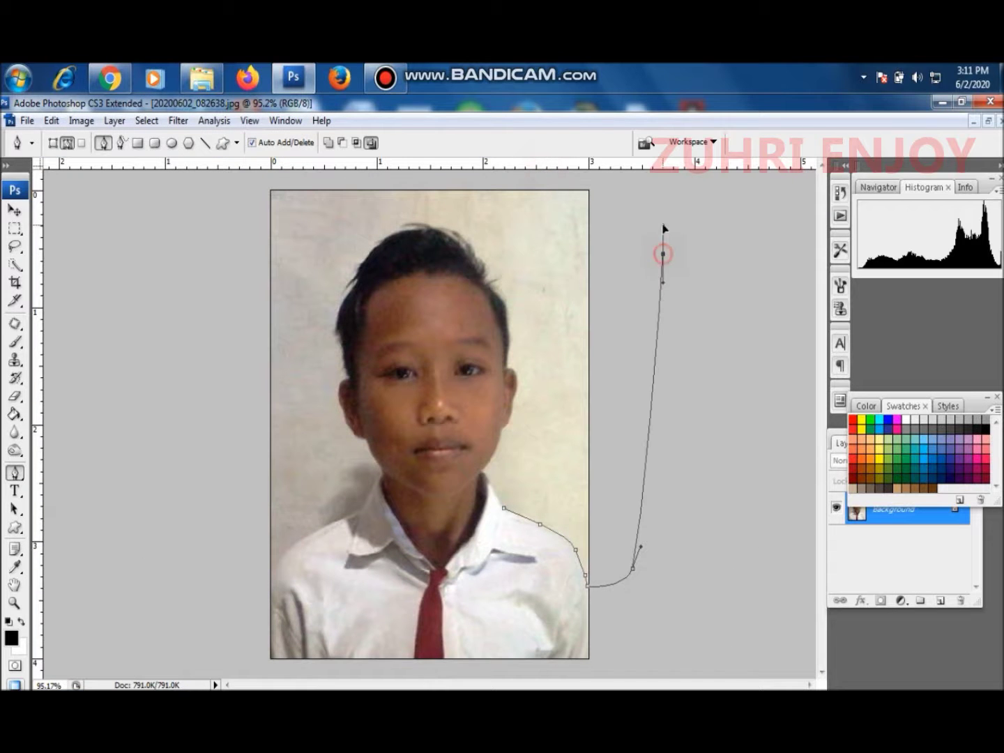
# Step: Continue the path outside the photo, across above its top edge and down past its left border to shoulder level
pyautogui.moveTo(614, 180); pyautogui.dragTo(603, 178)
pyautogui.click(285, 179)
pyautogui.click(222, 185)
pyautogui.click(210, 379)
pyautogui.click(214, 551)
pyautogui.click(243, 619)
# Step: Bring the path back to the photo's left border and curve it over the left-hand shoulder up to the collar
pyautogui.click(268, 592)
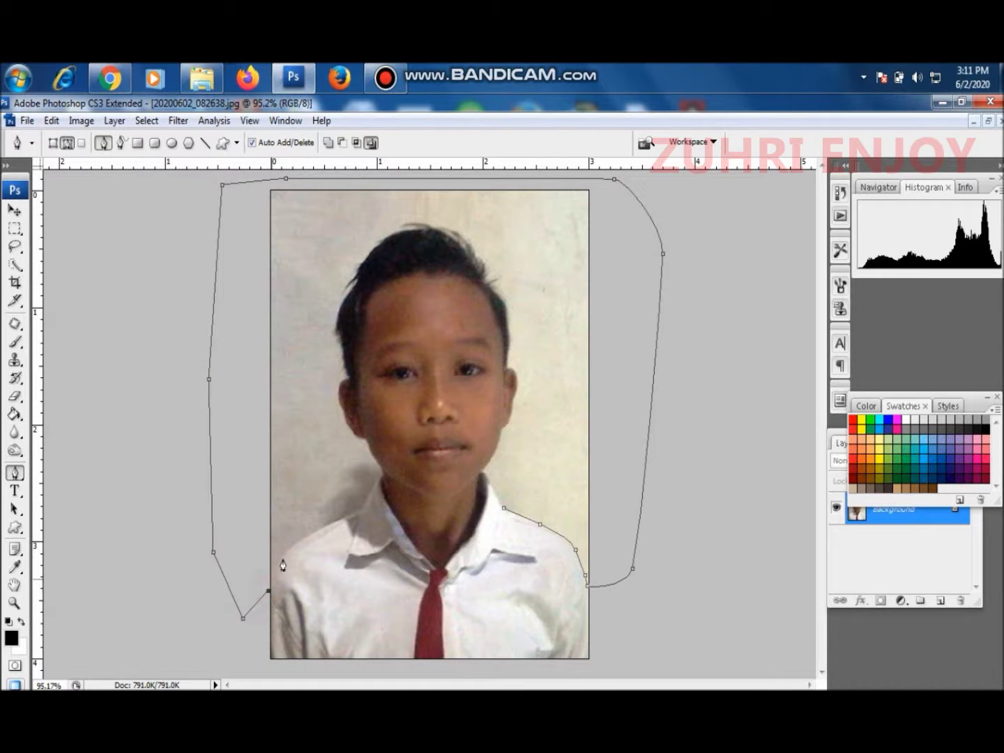
pyautogui.click(301, 539)
pyautogui.moveTo(316, 535); pyautogui.dragTo(320, 531)
# Step: Trace the path along the left-hand collar edge and up the neck and jawline to just below the ear
pyautogui.click(14, 603)
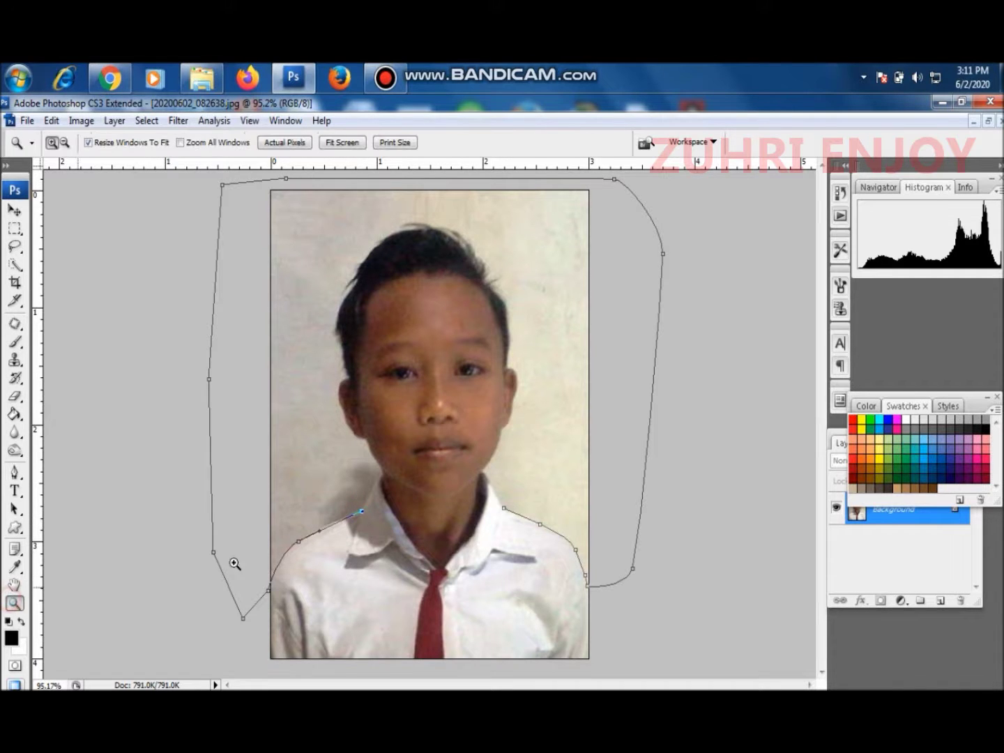
pyautogui.moveTo(415, 421); pyautogui.dragTo(310, 546)
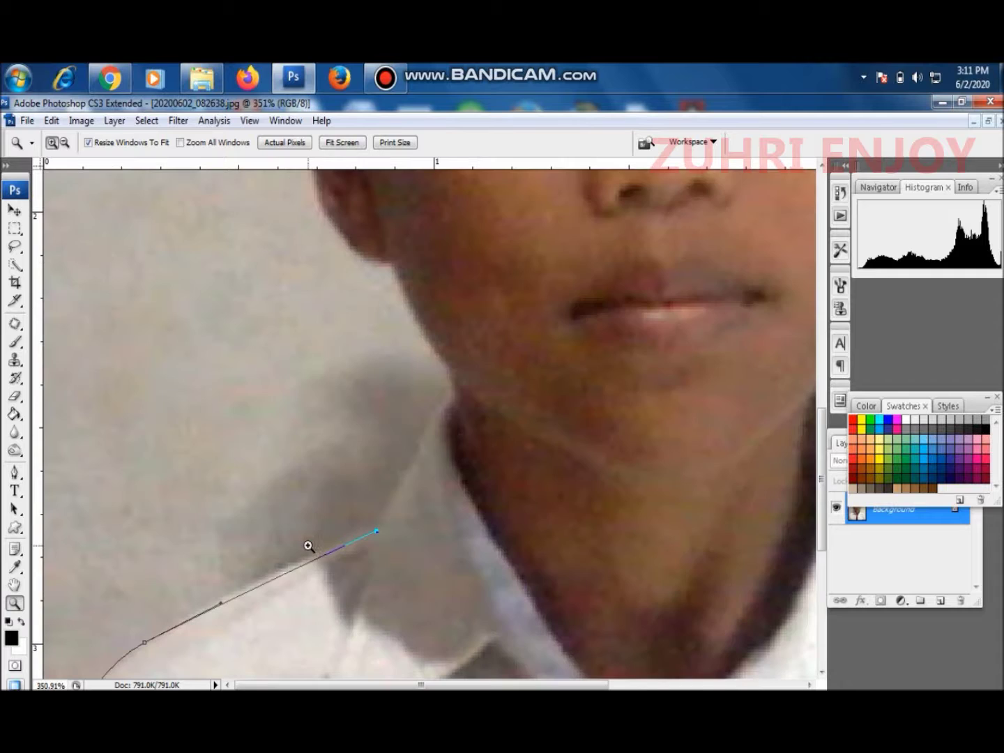
pyautogui.click(14, 473)
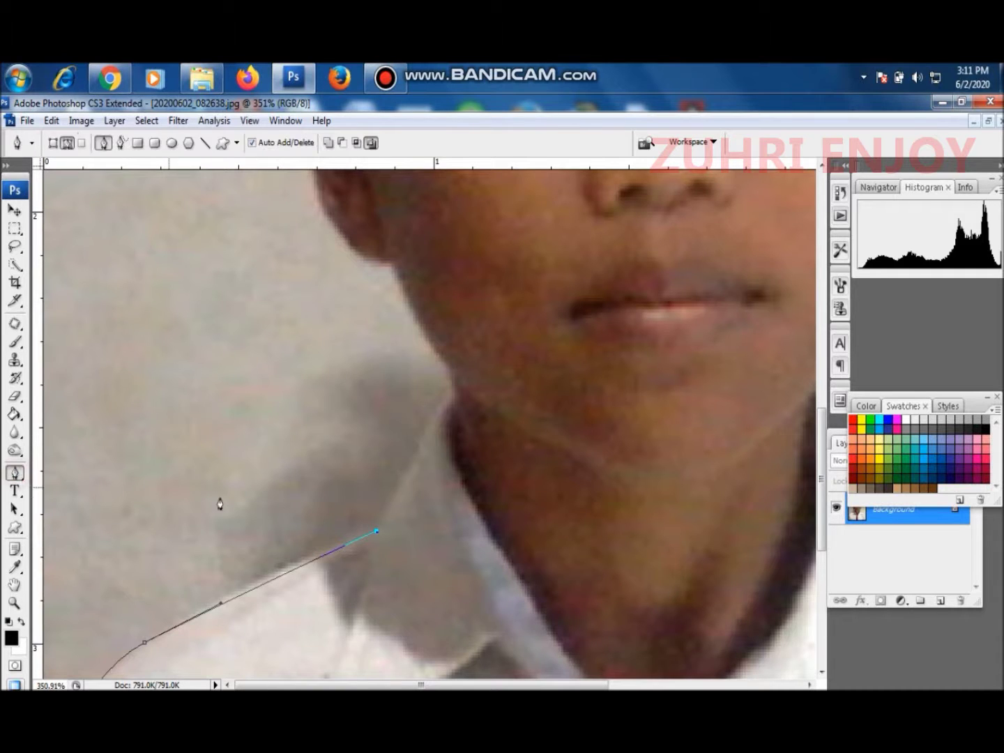
pyautogui.click(417, 454)
pyautogui.moveTo(409, 309); pyautogui.dragTo(399, 288)
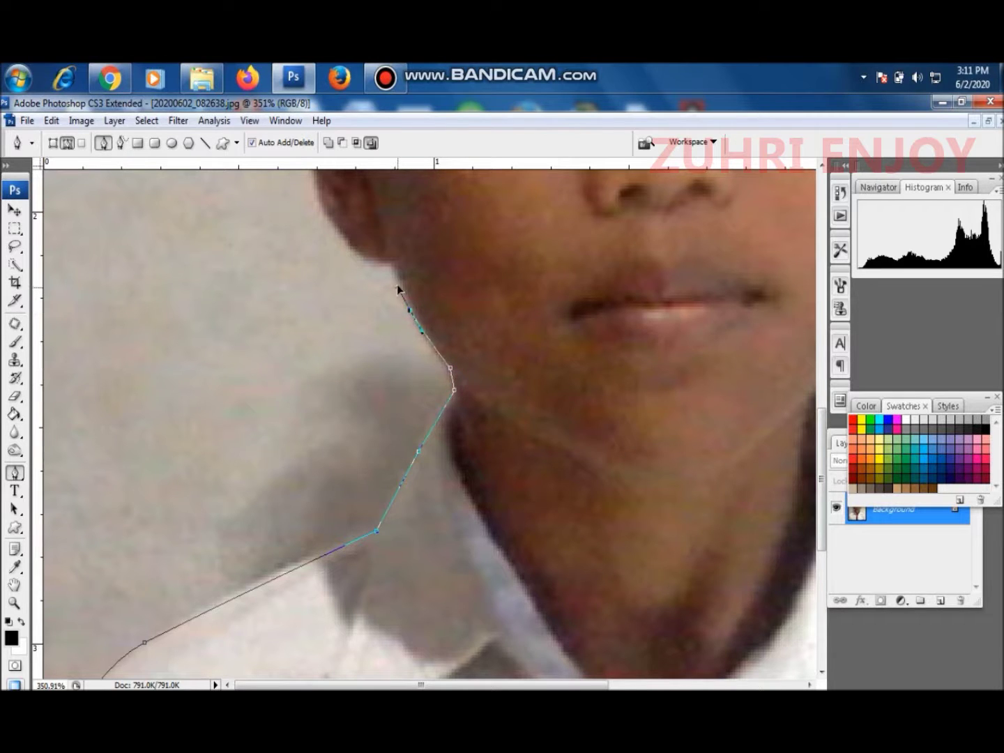
# Step: Trace the path around the outer edge of the left-hand ear, from the earlobe to the hairline above it
pyautogui.click(396, 268)
pyautogui.moveTo(325, 210); pyautogui.dragTo(314, 202)
pyautogui.click(313, 171)
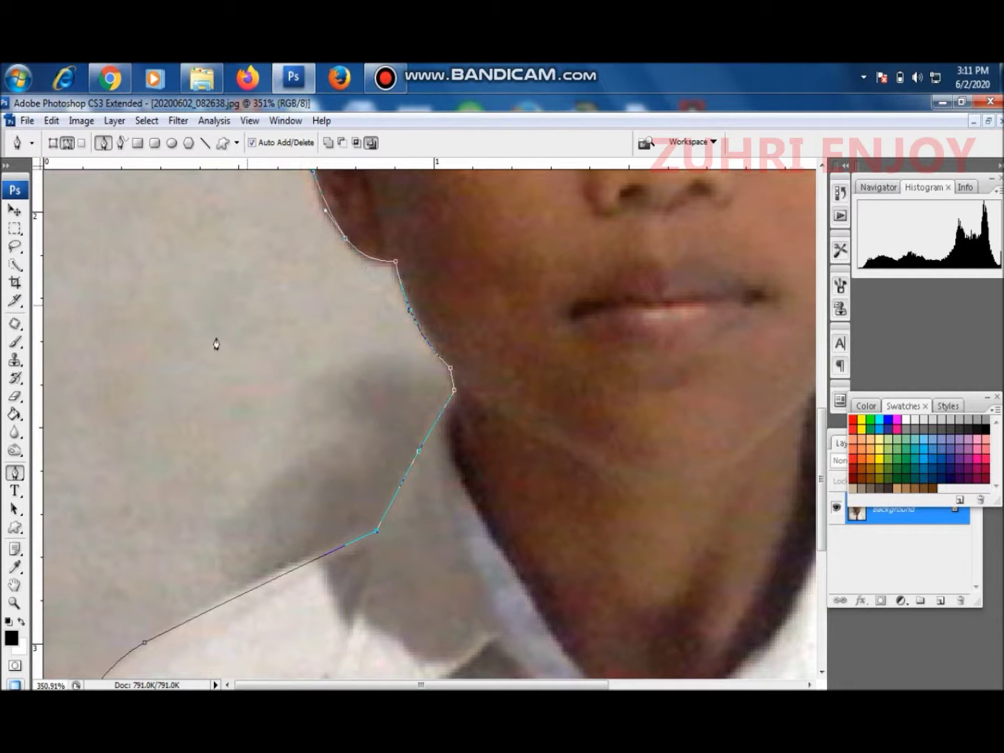
pyautogui.click(15, 585)
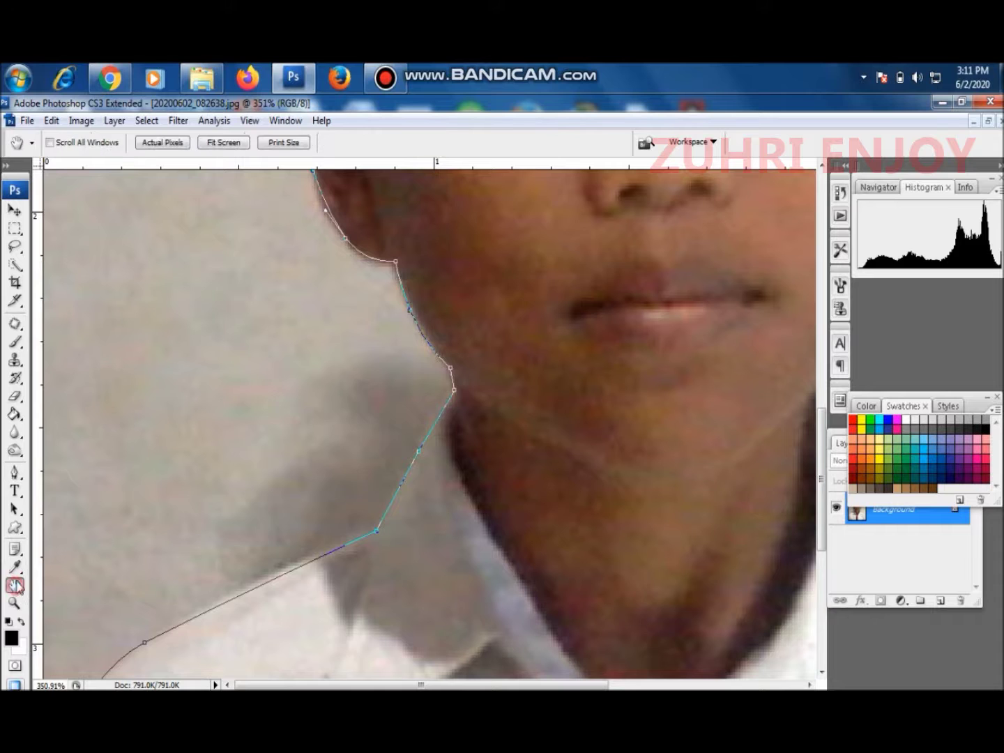
pyautogui.moveTo(403, 248); pyautogui.dragTo(393, 469)
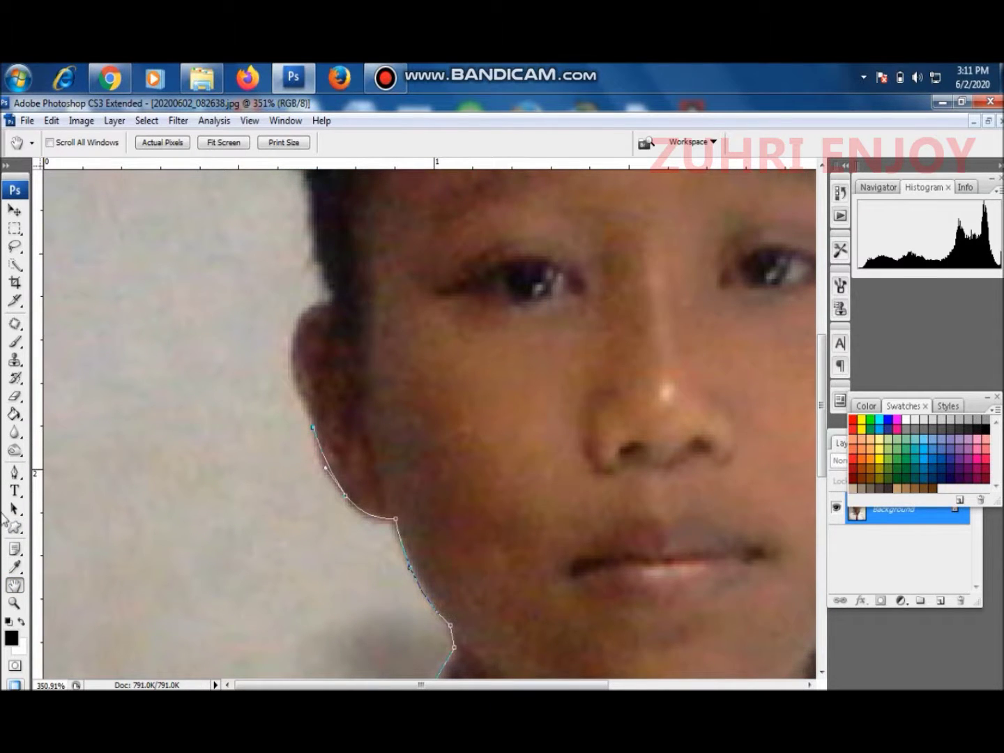
pyautogui.click(14, 474)
pyautogui.moveTo(297, 366); pyautogui.dragTo(317, 309)
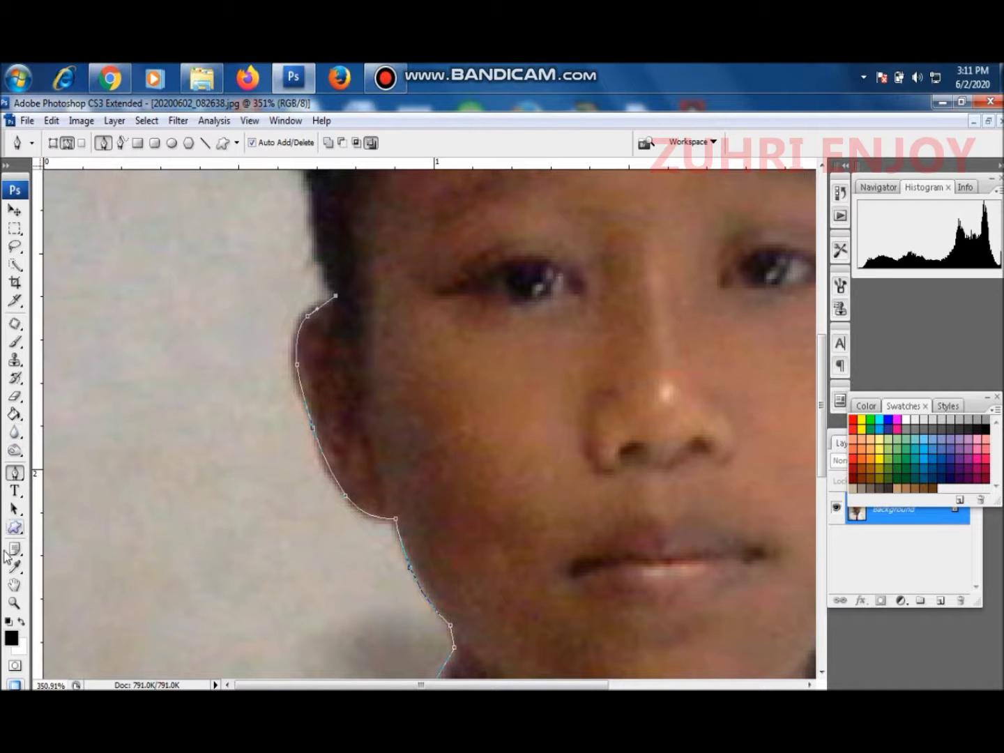
# Step: Trace the path up the side hair from above the left-hand ear to the level of the forehead
pyautogui.click(14, 585)
pyautogui.moveTo(380, 247); pyautogui.dragTo(366, 494)
pyautogui.click(12, 473)
pyautogui.moveTo(298, 405); pyautogui.dragTo(298, 378)
pyautogui.moveTo(276, 297); pyautogui.dragTo(286, 274)
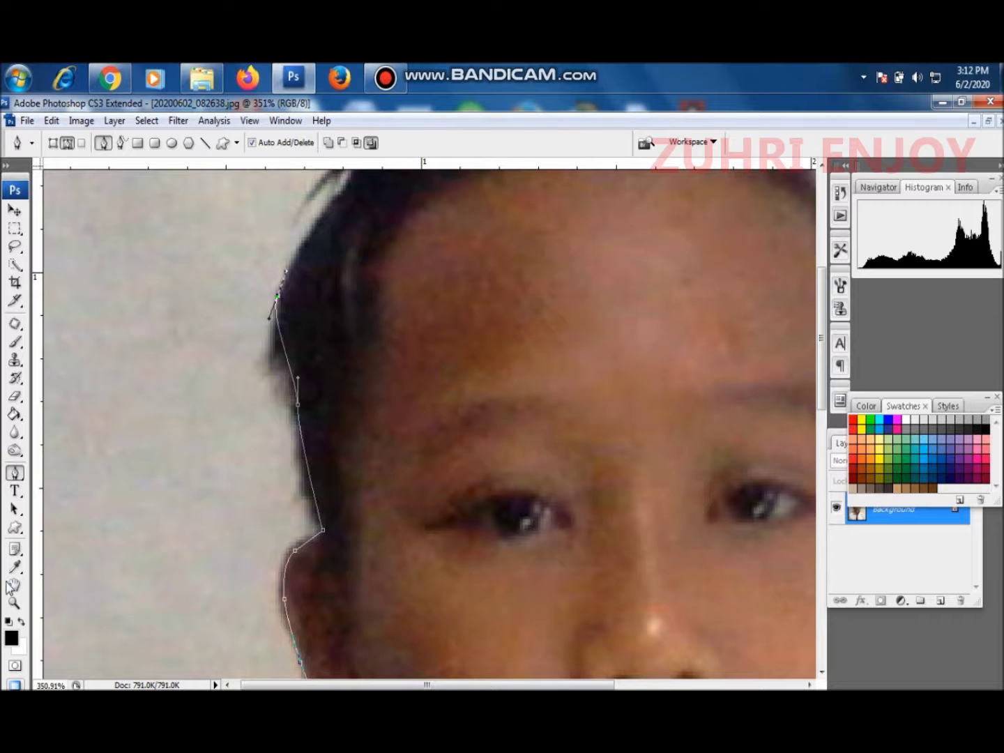
# Step: Trace the path from the left-hand temple up the hair edge to the top of the boy's head
pyautogui.click(15, 585)
pyautogui.moveTo(426, 263); pyautogui.dragTo(323, 537)
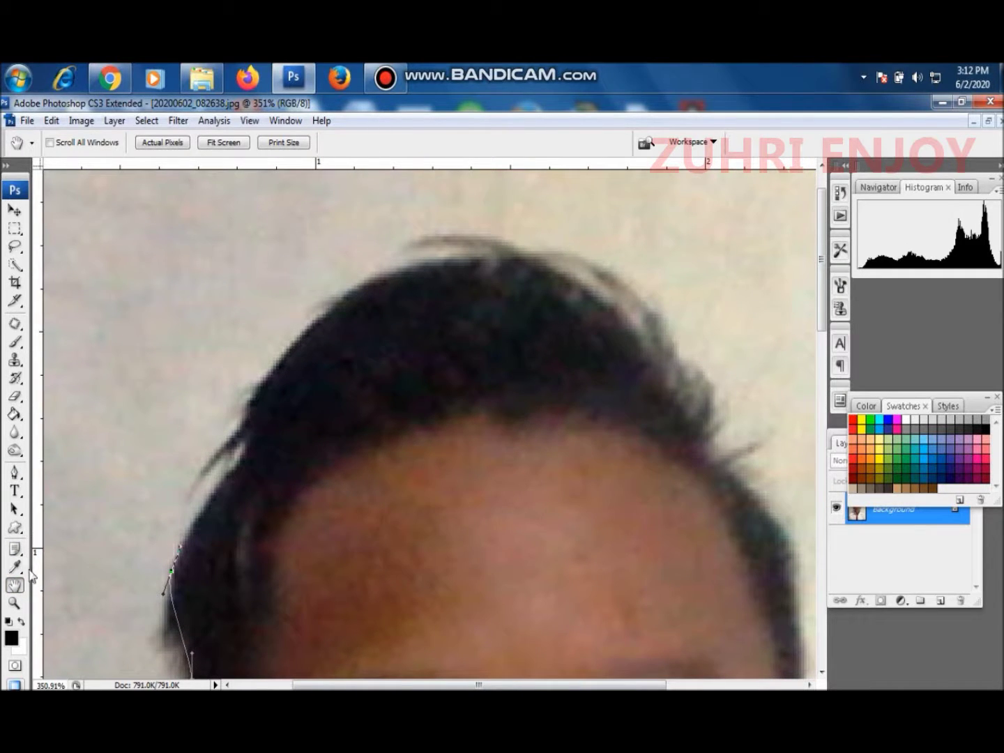
pyautogui.click(15, 474)
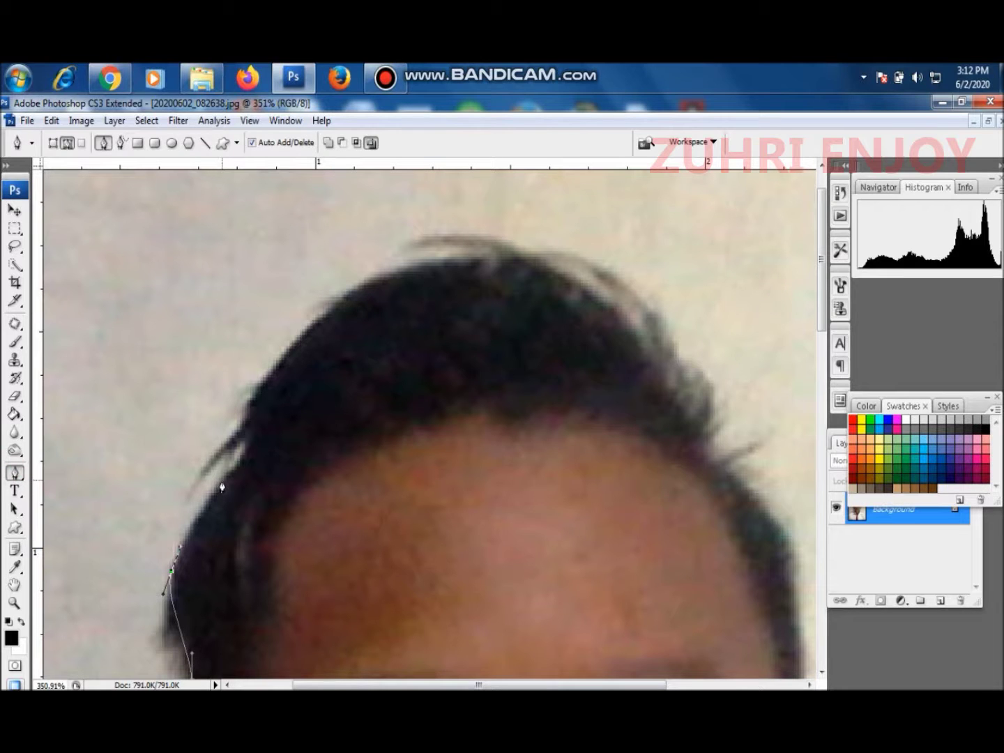
pyautogui.moveTo(244, 442); pyautogui.dragTo(257, 401)
pyautogui.moveTo(283, 360); pyautogui.dragTo(310, 341)
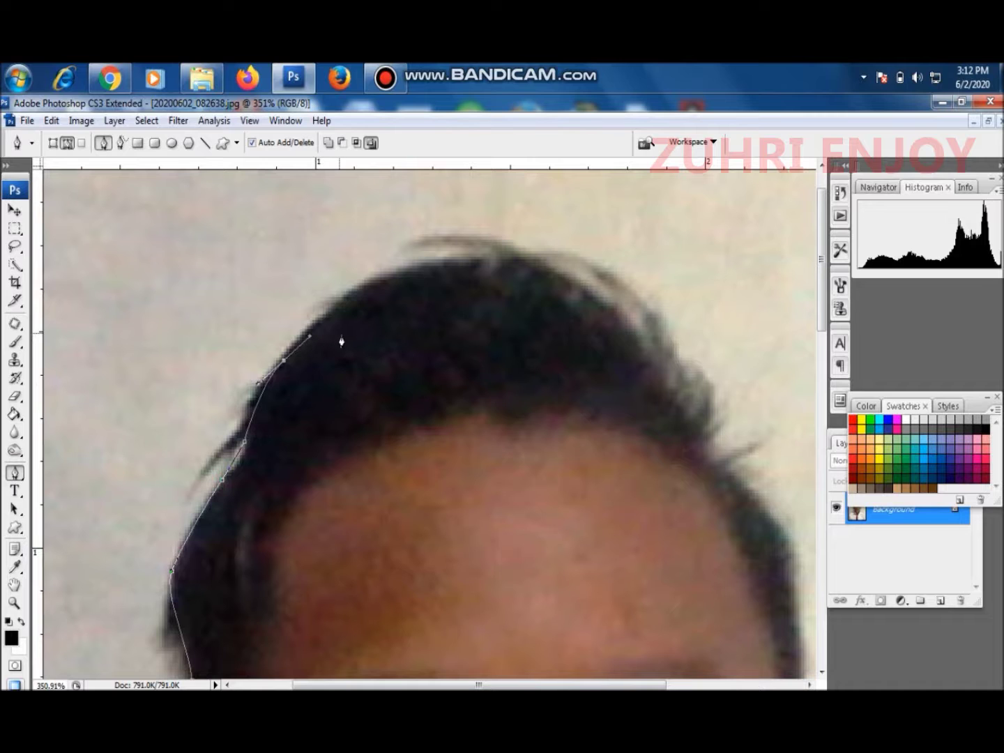
pyautogui.moveTo(418, 269); pyautogui.dragTo(482, 263)
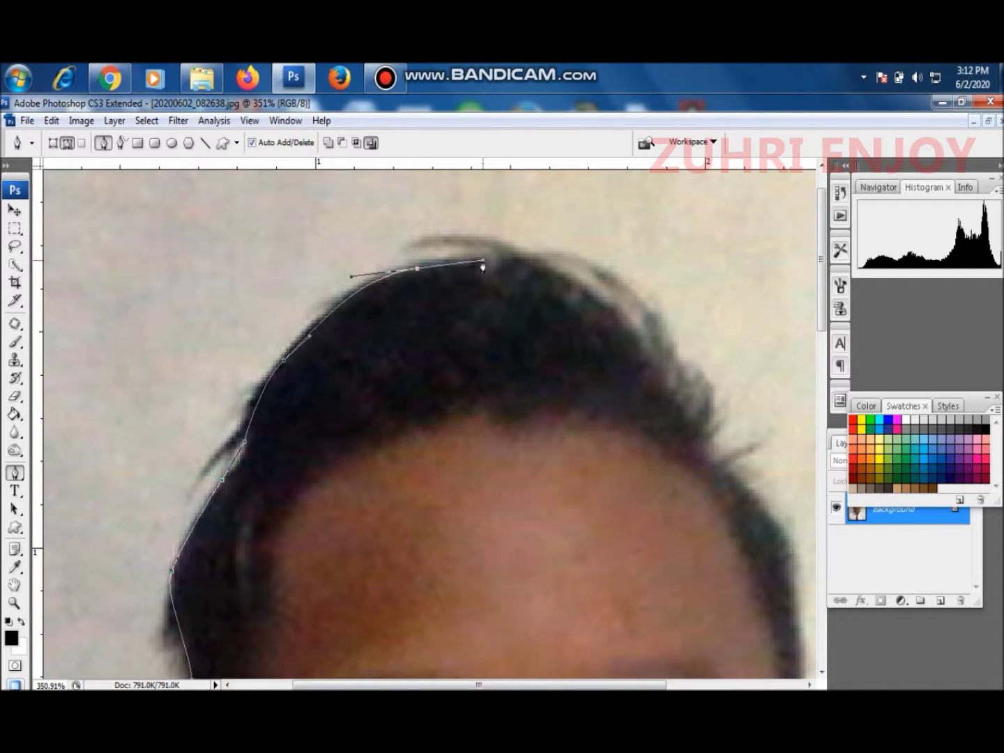
# Step: Curve the path over the crown and down the right-hand hair edge to the notch beside the forehead
pyautogui.moveTo(568, 279); pyautogui.dragTo(608, 302)
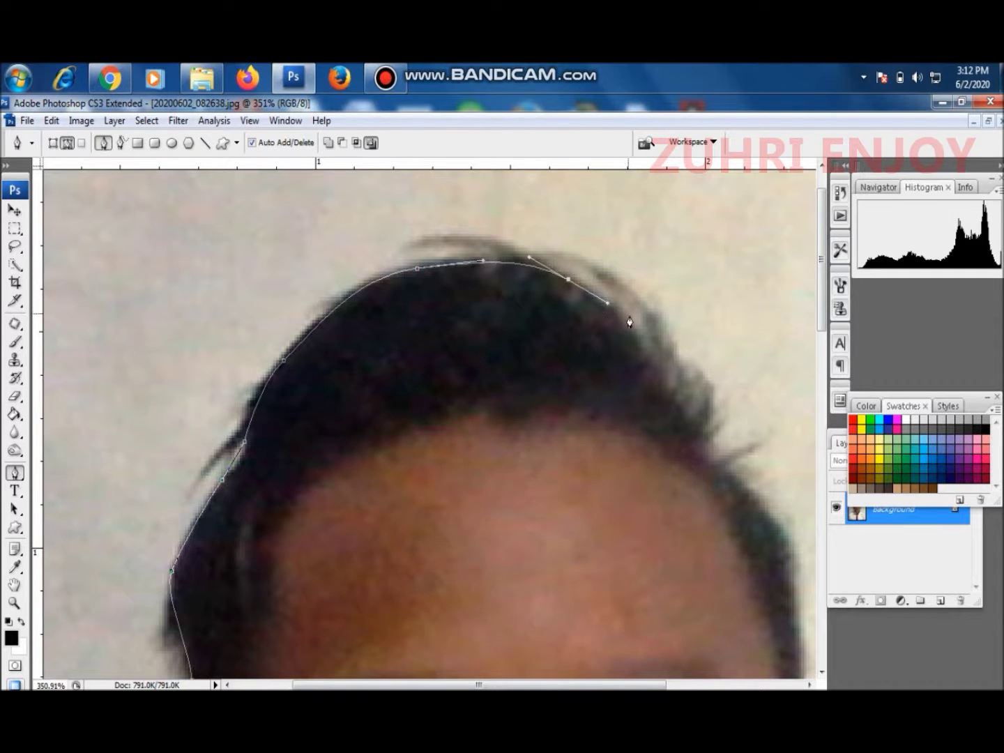
pyautogui.moveTo(643, 340); pyautogui.dragTo(650, 355)
pyautogui.moveTo(699, 403); pyautogui.dragTo(706, 418)
pyautogui.moveTo(712, 465); pyautogui.dragTo(713, 468)
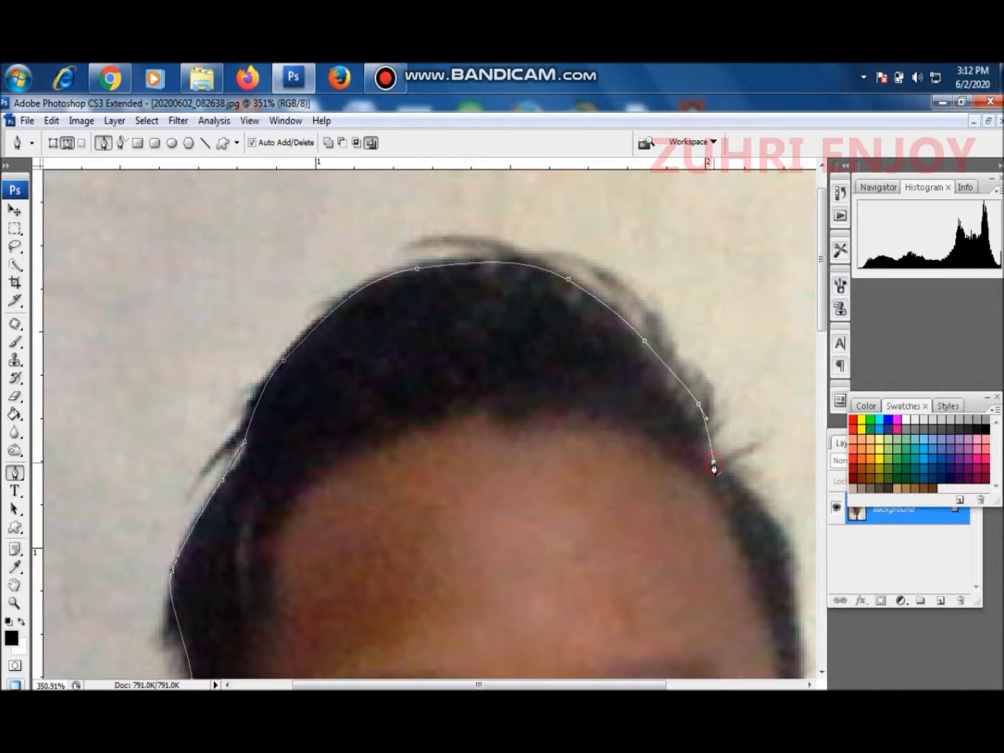
# Step: Trace the path down the right-hand side hair to where it meets the top of the ear
pyautogui.click(15, 586)
pyautogui.moveTo(729, 543); pyautogui.dragTo(470, 332)
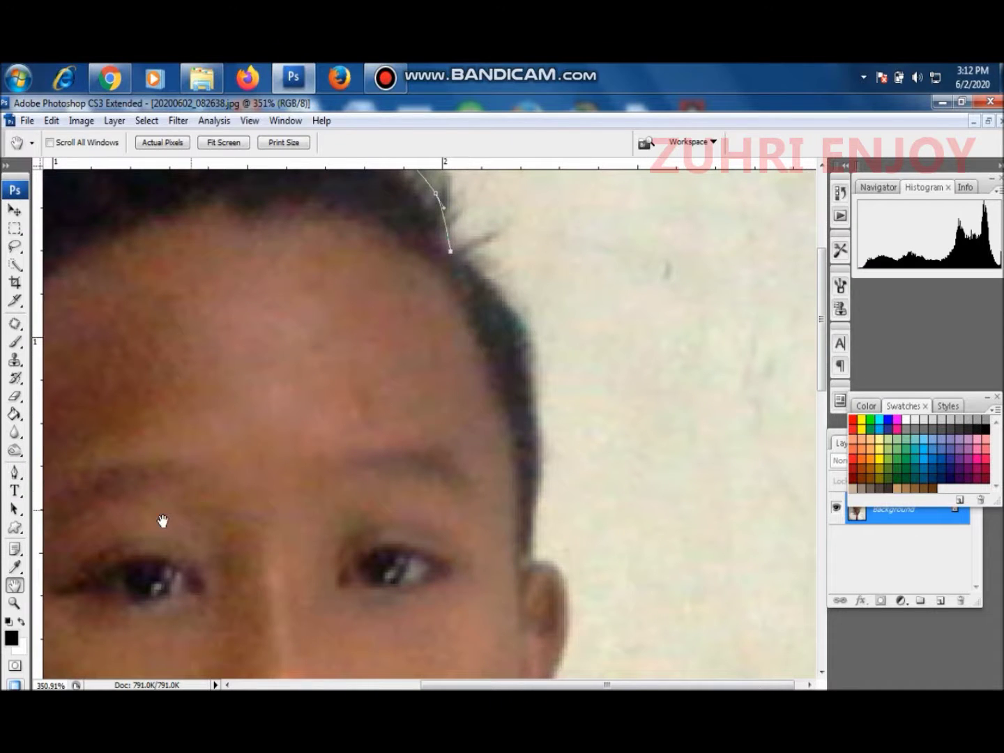
pyautogui.click(15, 473)
pyautogui.moveTo(525, 336); pyautogui.dragTo(537, 382)
pyautogui.moveTo(536, 481); pyautogui.dragTo(535, 504)
pyautogui.click(530, 566)
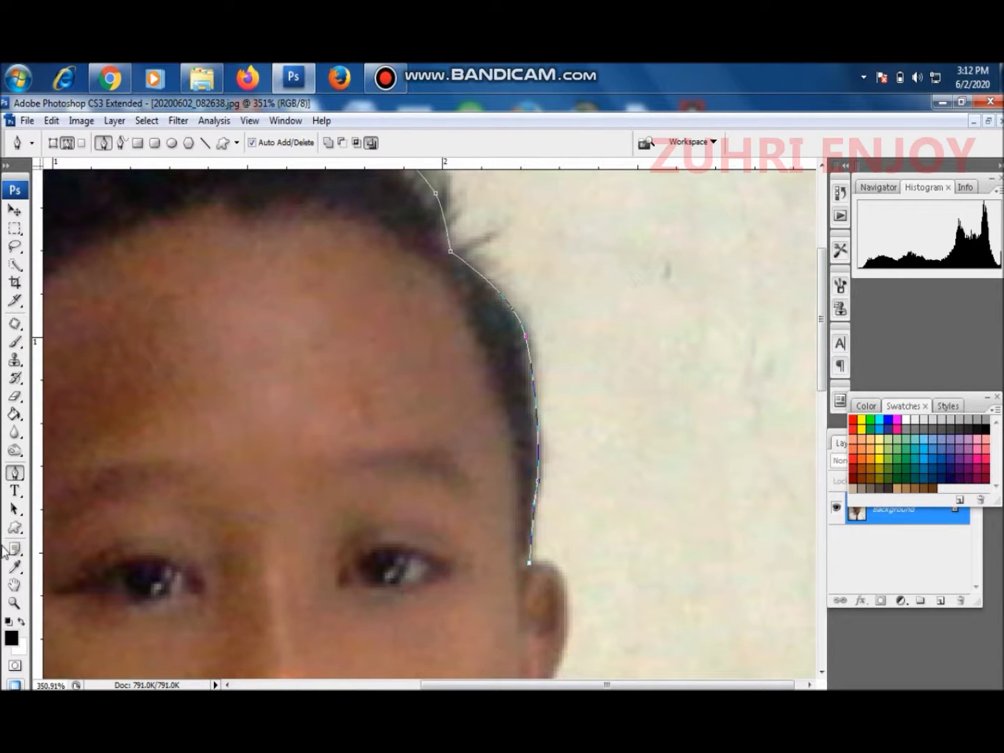
# Step: Trace the path around the outer edge of the right-hand ear down to the earlobe
pyautogui.click(14, 584)
pyautogui.moveTo(530, 611); pyautogui.dragTo(460, 341)
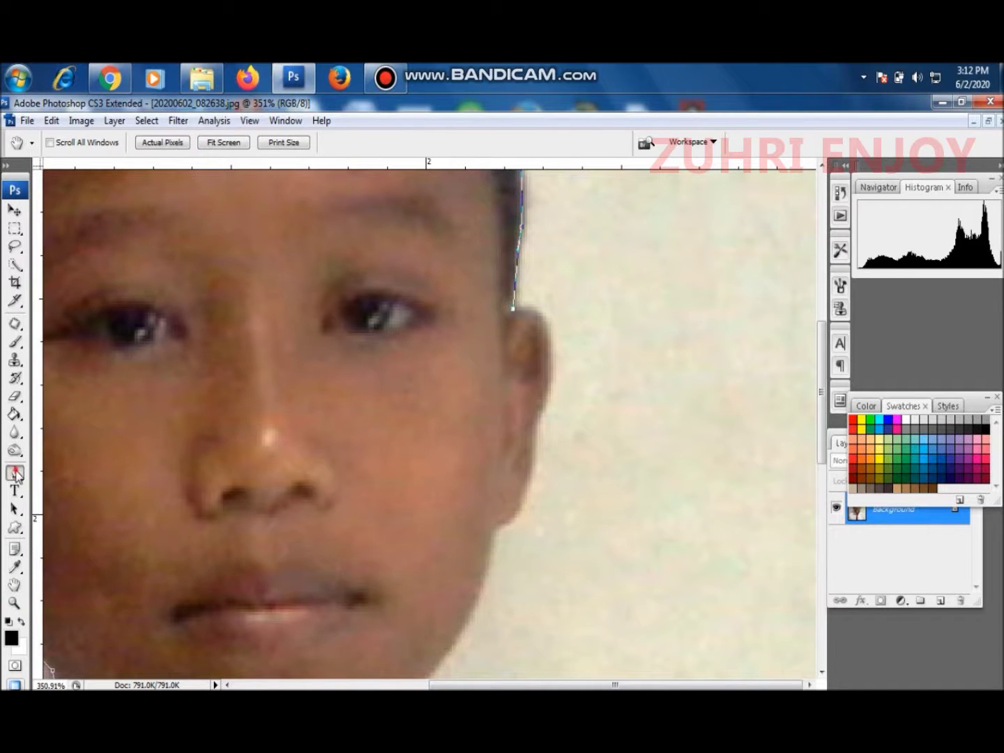
pyautogui.click(15, 473)
pyautogui.moveTo(543, 323); pyautogui.dragTo(539, 417)
pyautogui.click(534, 424)
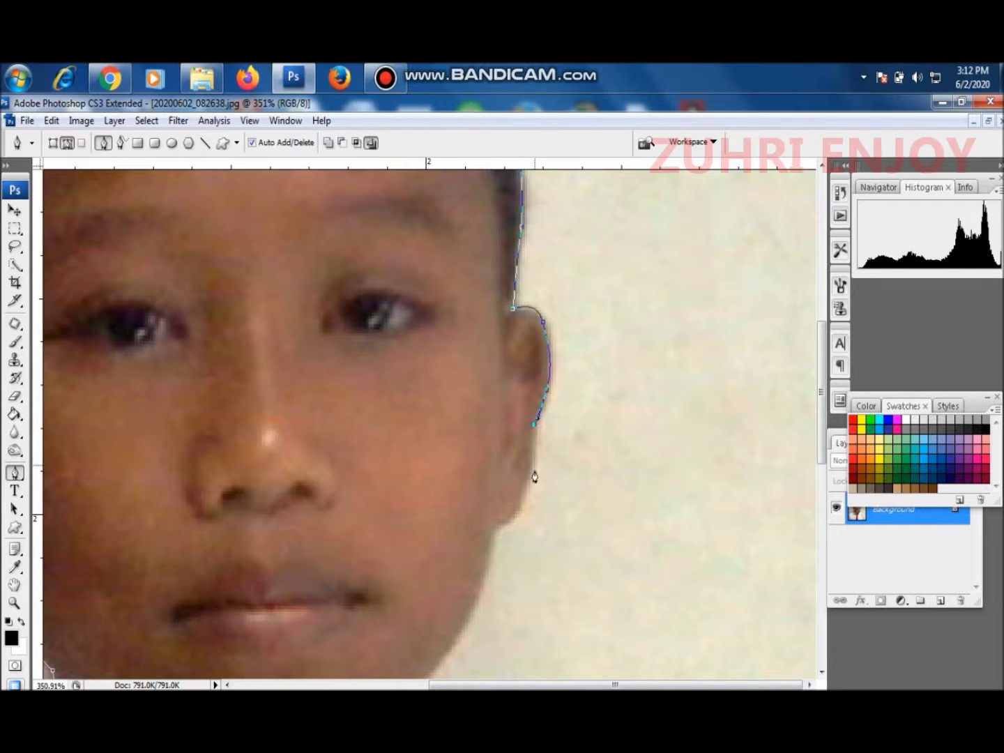
pyautogui.moveTo(525, 487); pyautogui.dragTo(514, 506)
pyautogui.click(498, 527)
# Step: Trace the path along the right-hand jawline from the earlobe down to the shirt collar
pyautogui.scroll(-5, 525, 535)
pyautogui.moveTo(471, 444); pyautogui.dragTo(449, 480)
pyautogui.click(419, 513)
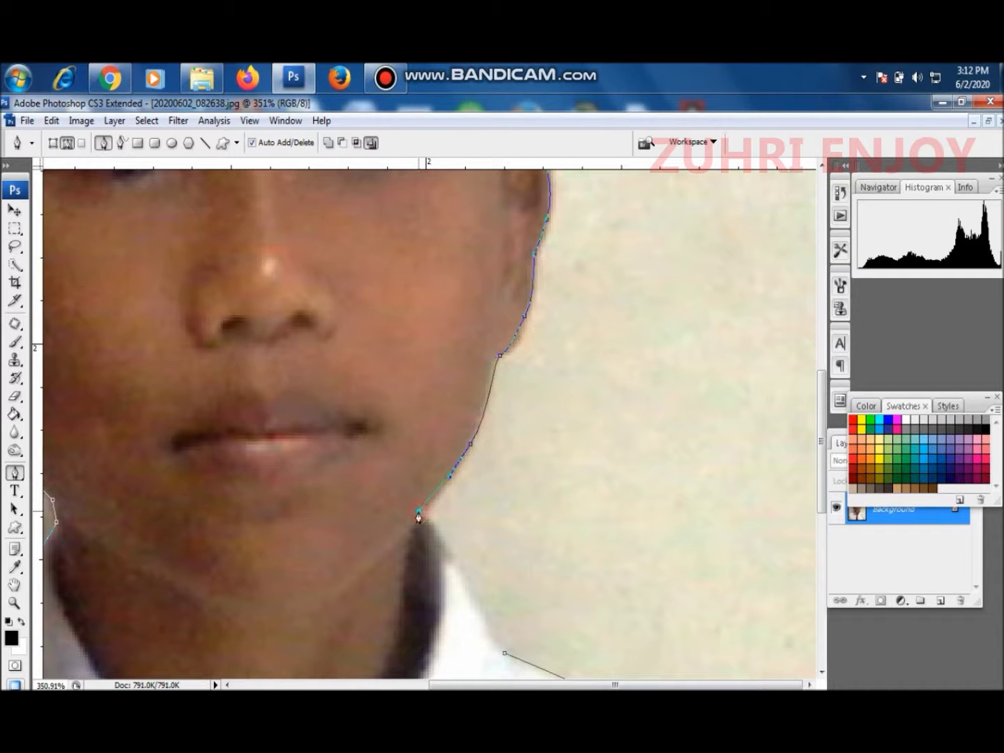
# Step: Trace the right-hand collar edge and close the path at its starting point on the shoulder
pyautogui.click(15, 585)
pyautogui.moveTo(507, 533); pyautogui.dragTo(499, 317)
pyautogui.click(15, 474)
pyautogui.moveTo(471, 368); pyautogui.dragTo(484, 394)
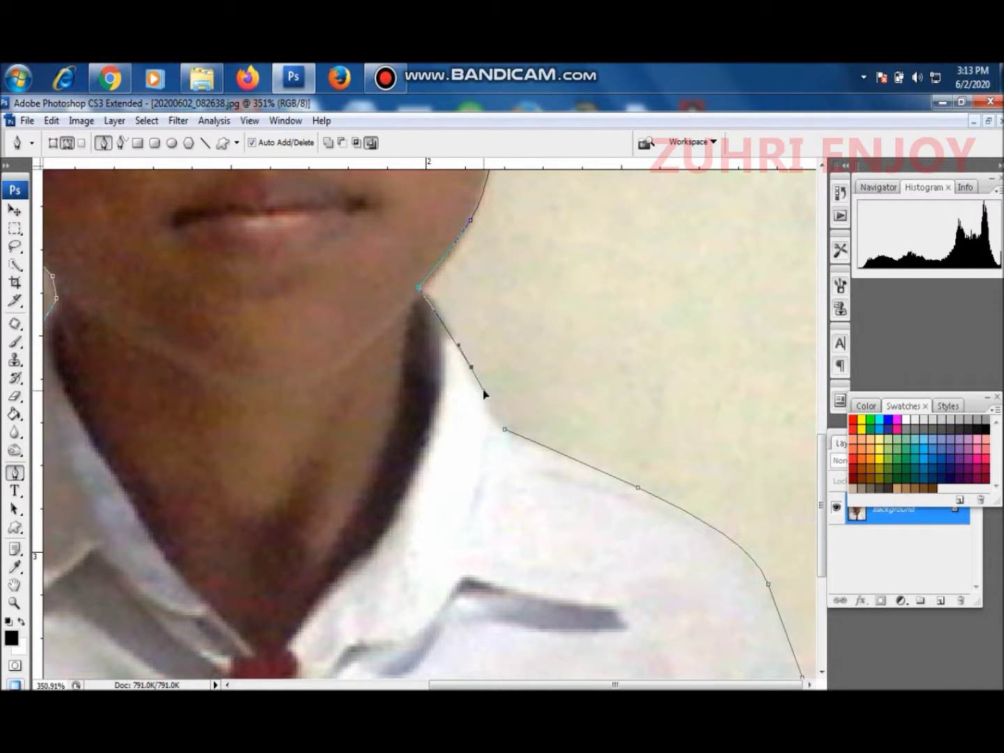
pyautogui.click(503, 432)
# Step: Convert the locked Background into a regular layer, keeping the default name, Normal mode and 100% opacity
pyautogui.click(14, 602)
pyautogui.rightClick(612, 313)
pyautogui.click(631, 323)
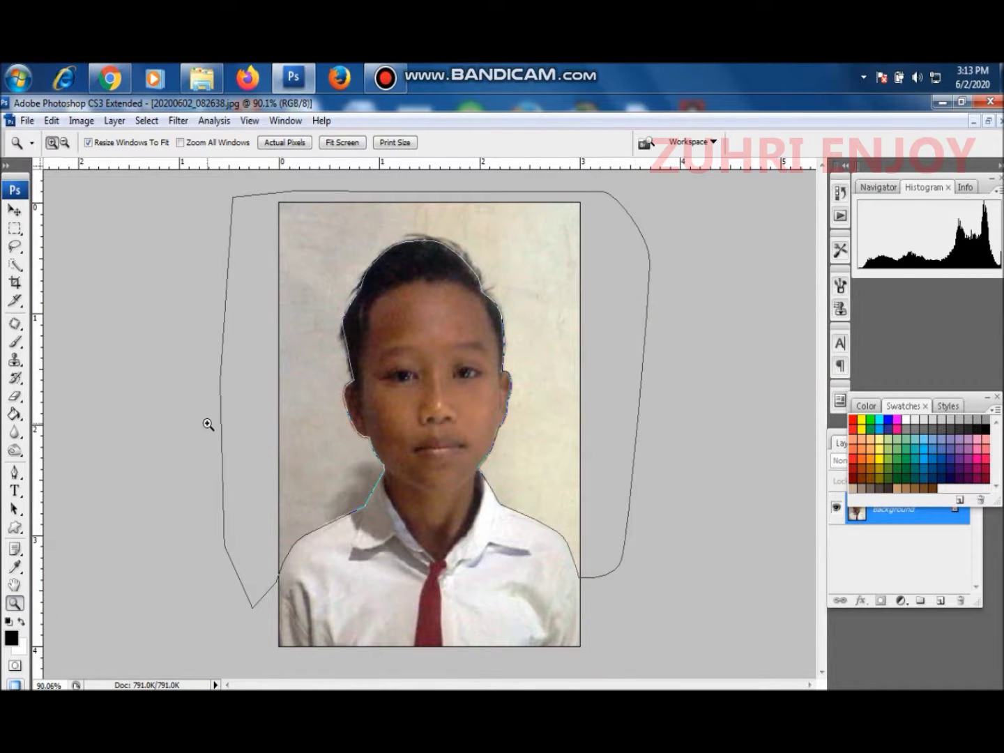
pyautogui.click(919, 546)
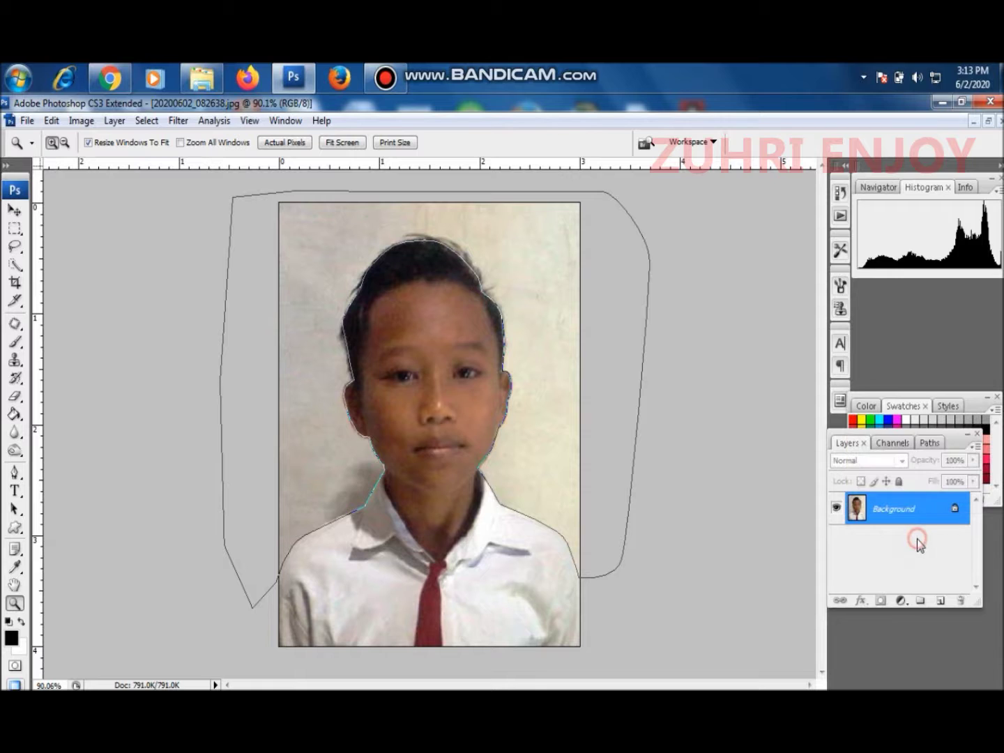
pyautogui.doubleClick(900, 509)
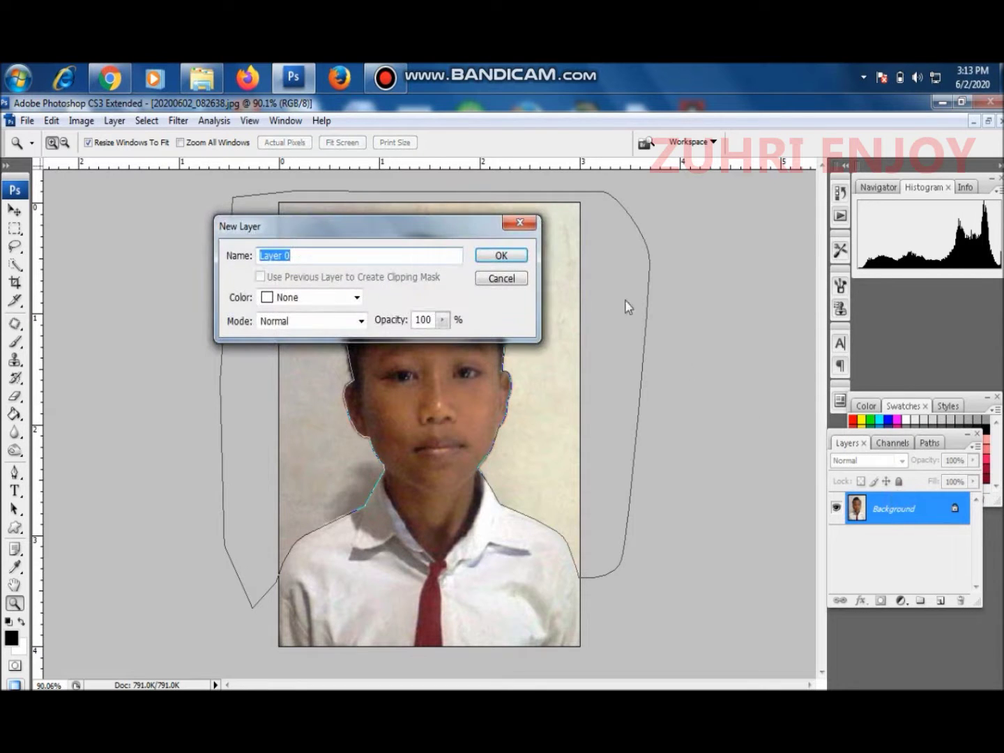
pyautogui.click(502, 255)
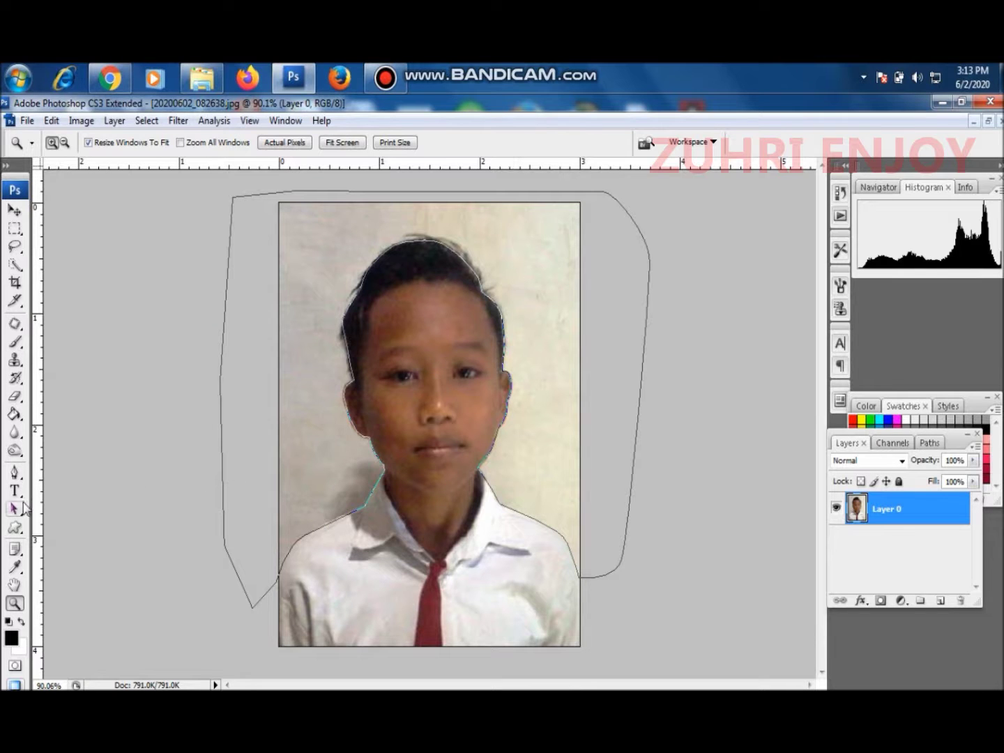
# Step: Make a new anti-aliased selection from the closed path with a feather radius of 1 pixel
pyautogui.click(14, 475)
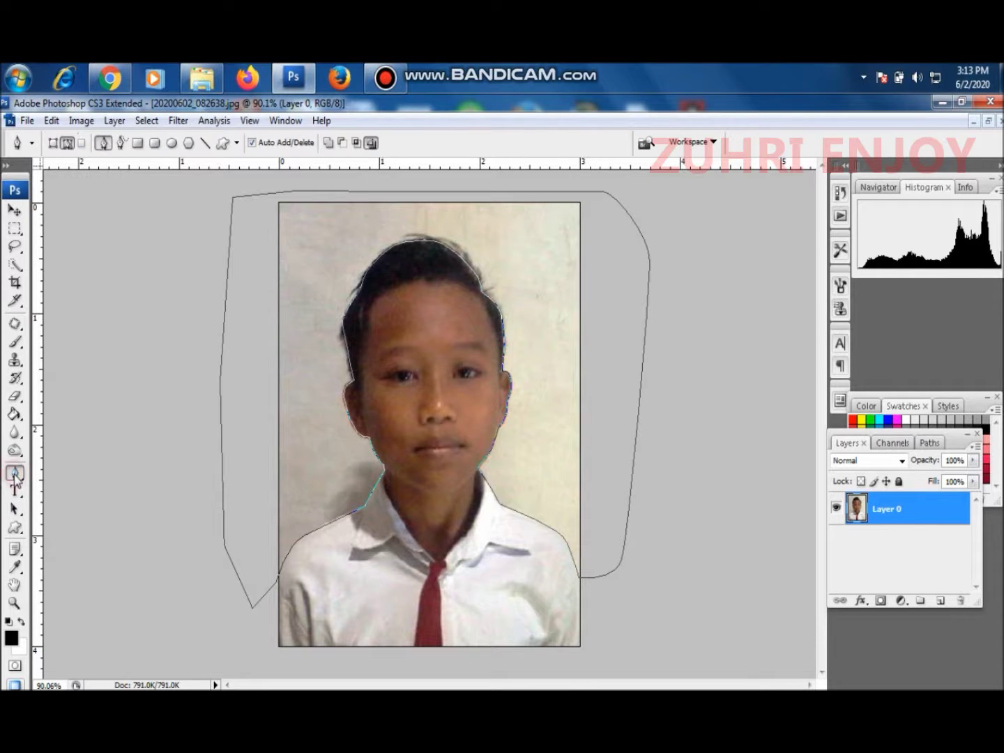
pyautogui.rightClick(562, 292)
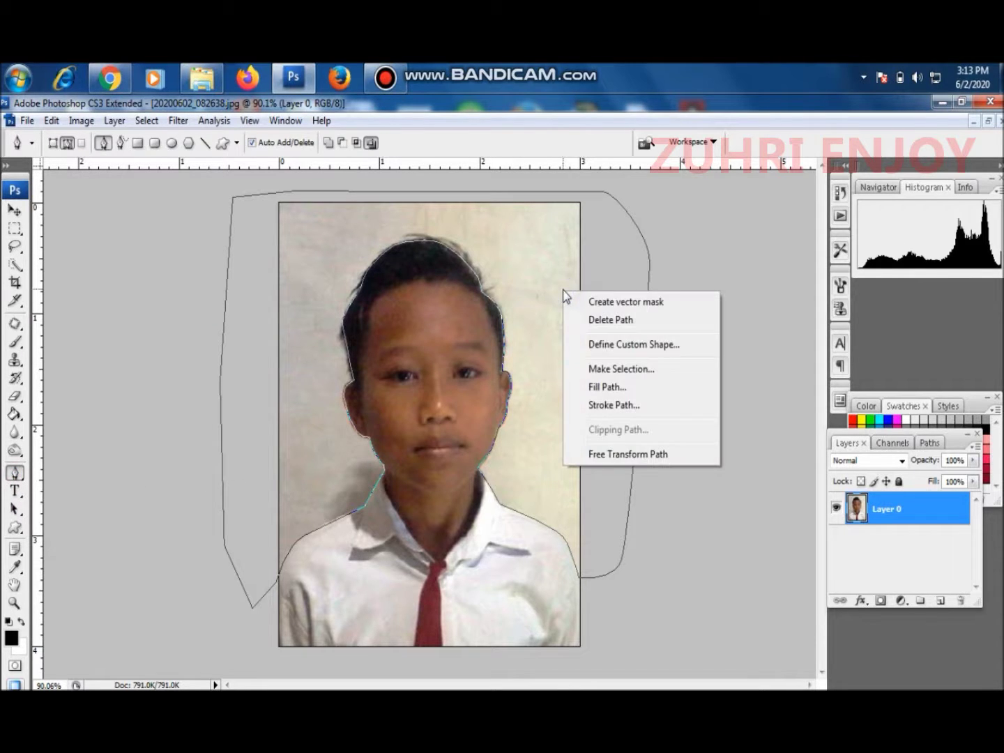
pyautogui.click(611, 370)
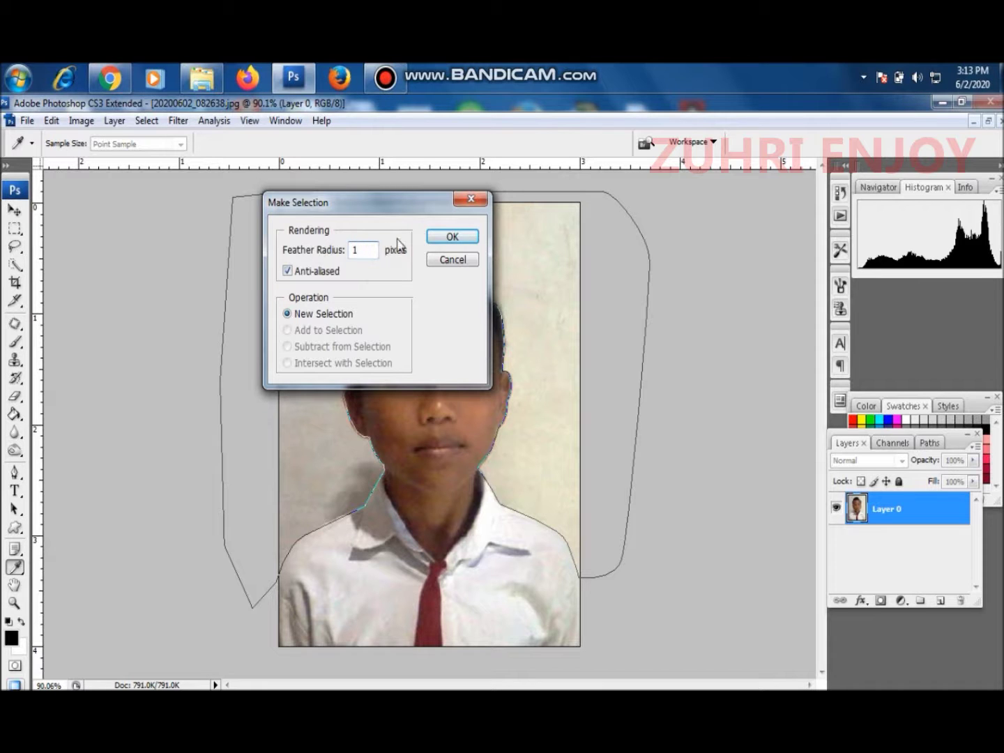
pyautogui.click(464, 236)
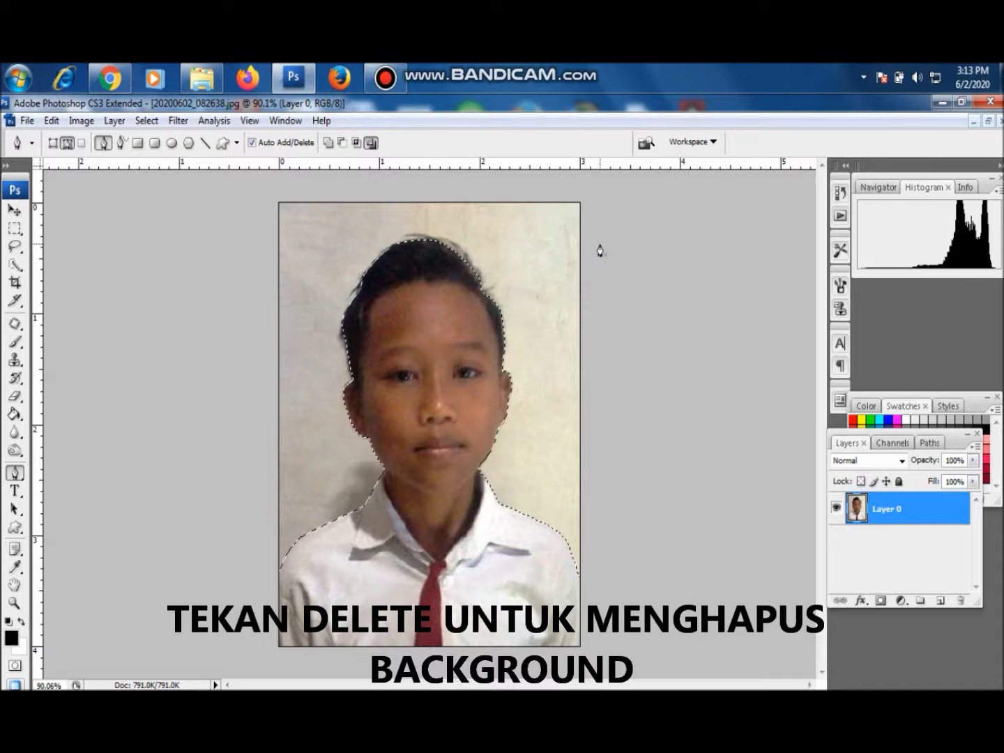
# Step: Delete the selected wall background around the boy and clear the selection
pyautogui.press('Delete')
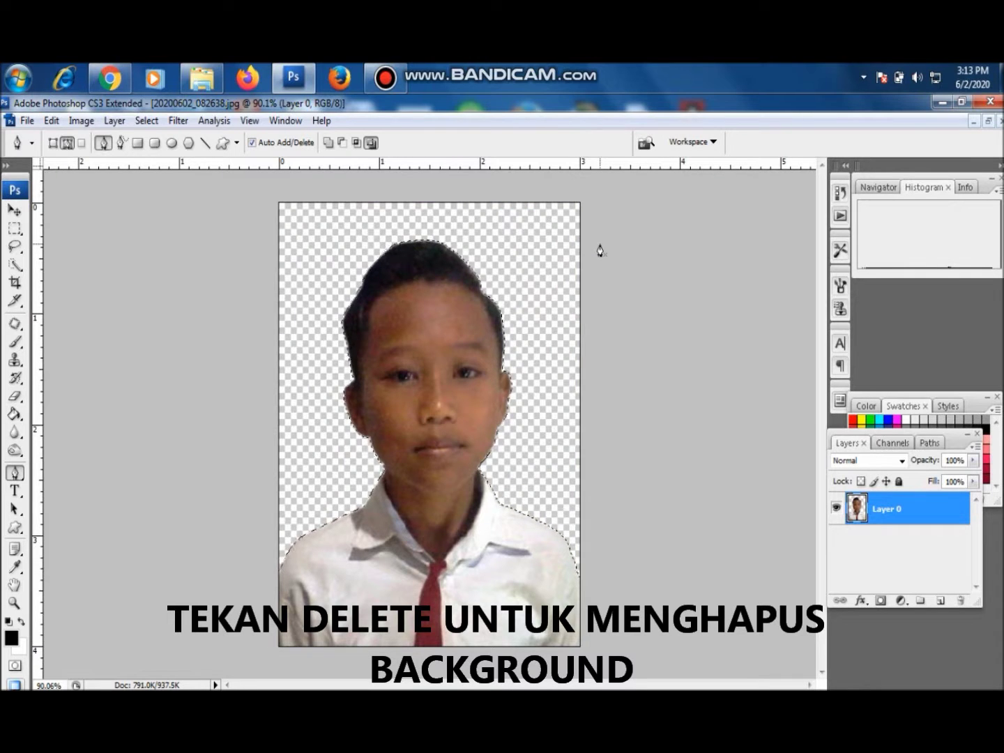
pyautogui.click(148, 122)
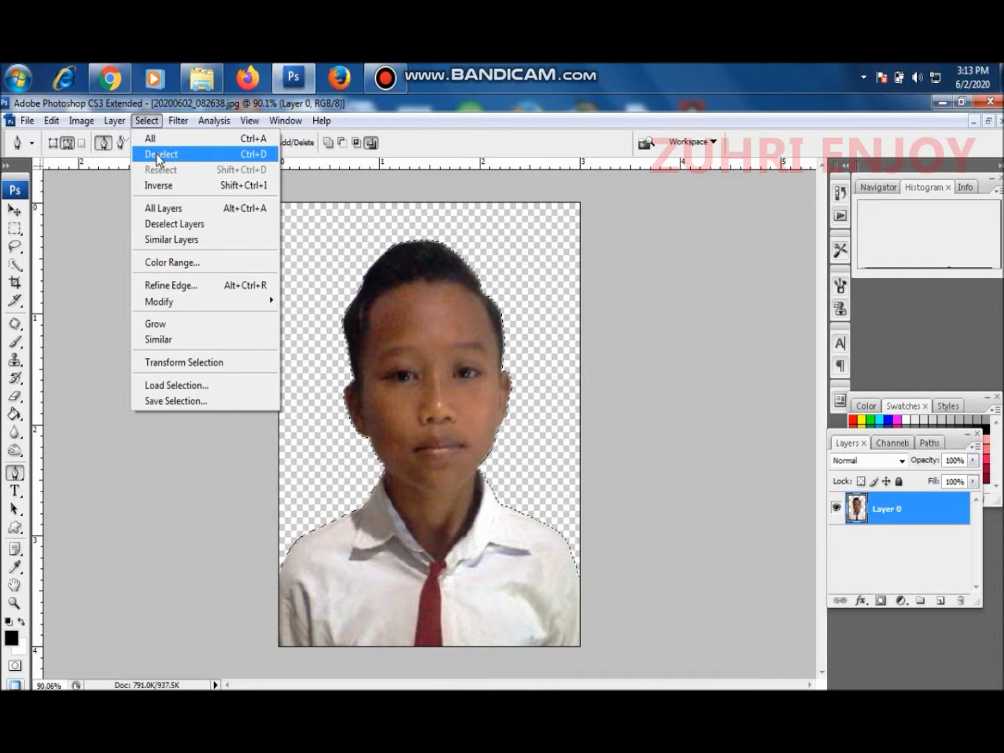
pyautogui.click(159, 155)
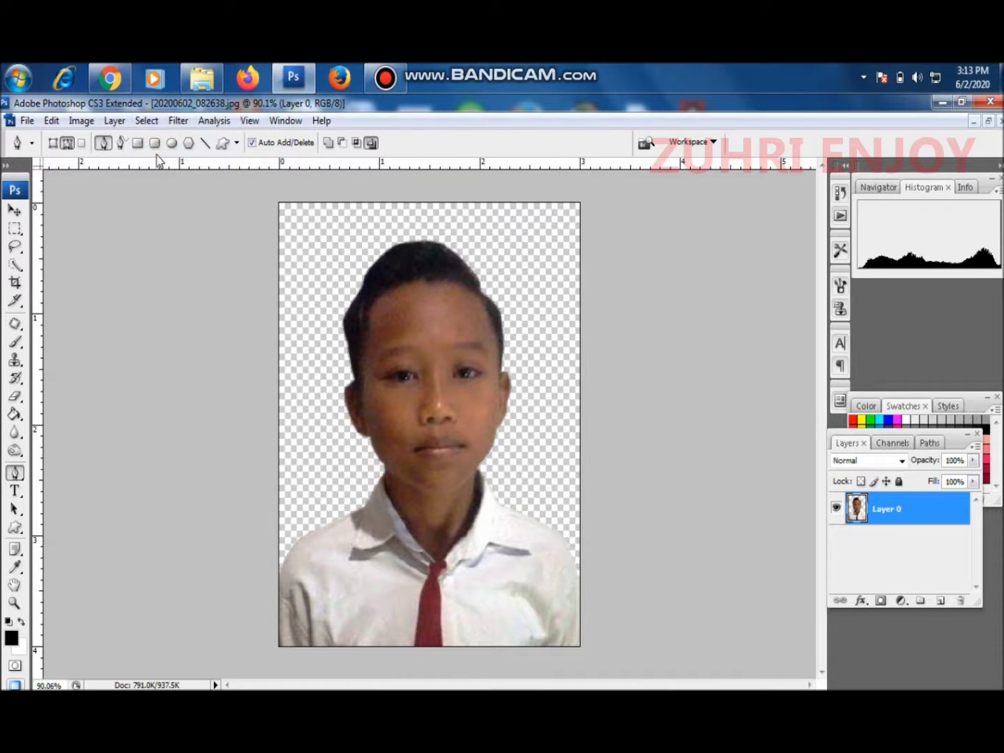
# Step: Add a new layer beneath the portrait layer and fill it with red c70d0d using the Paint Bucket
pyautogui.click(941, 601)
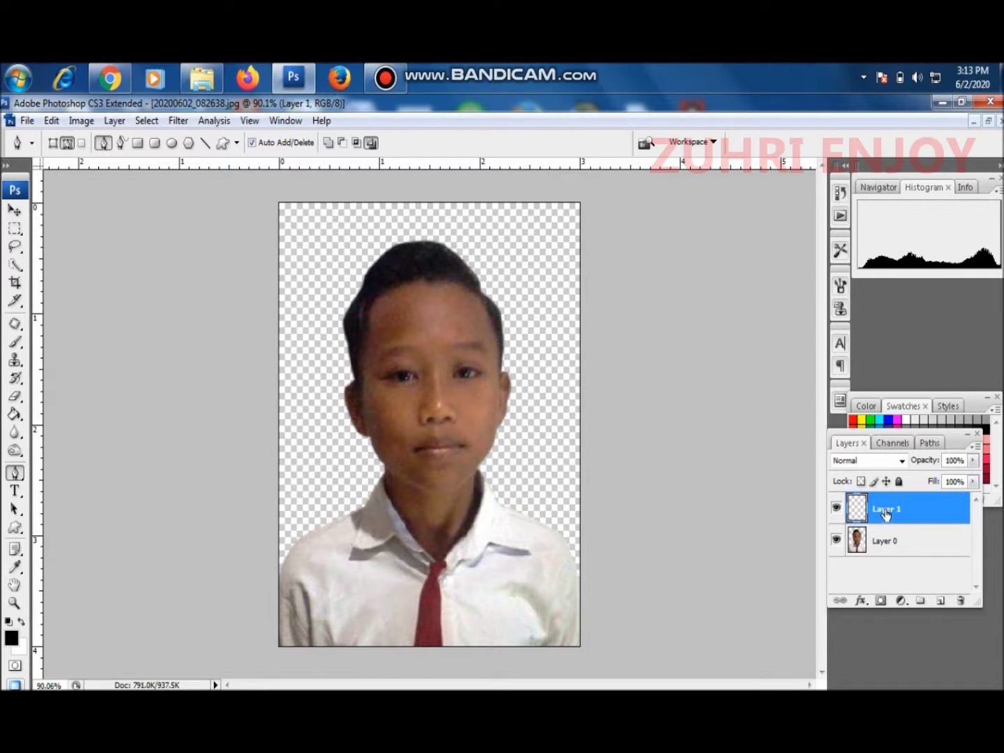
pyautogui.moveTo(885, 512); pyautogui.dragTo(885, 569)
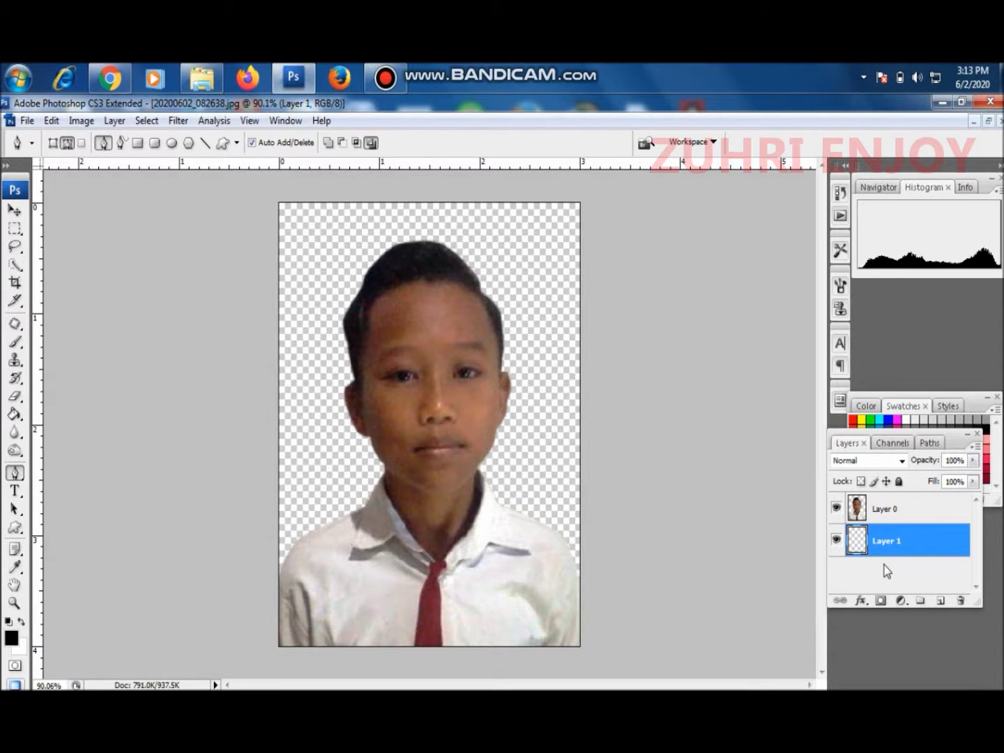
pyautogui.click(12, 638)
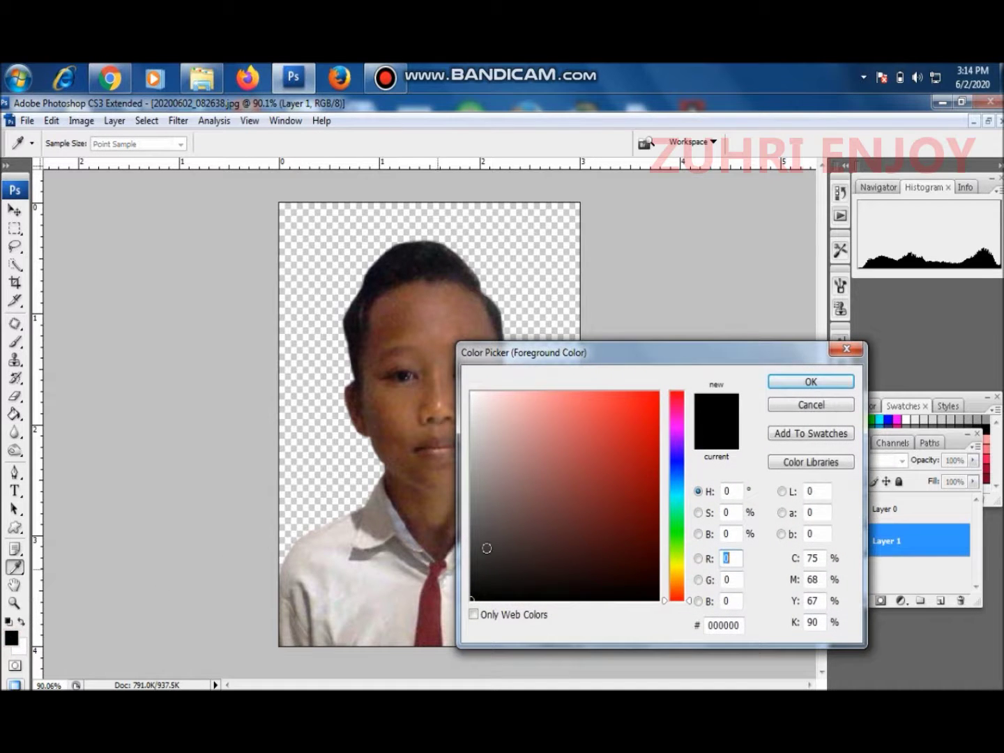
pyautogui.click(647, 437)
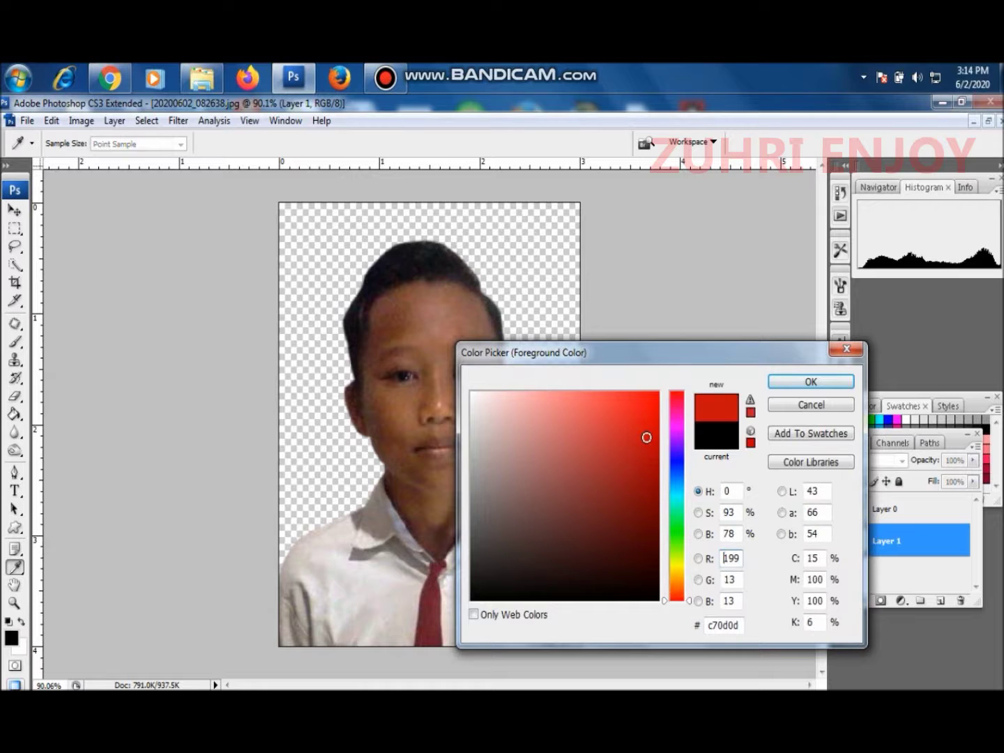
pyautogui.click(779, 384)
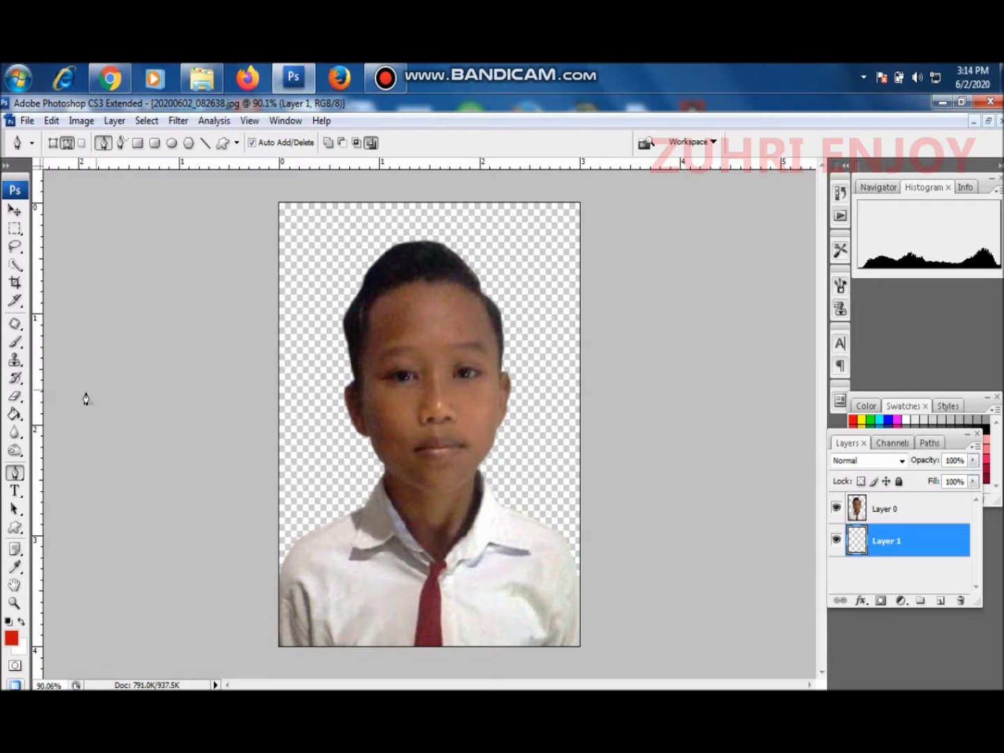
pyautogui.click(15, 416)
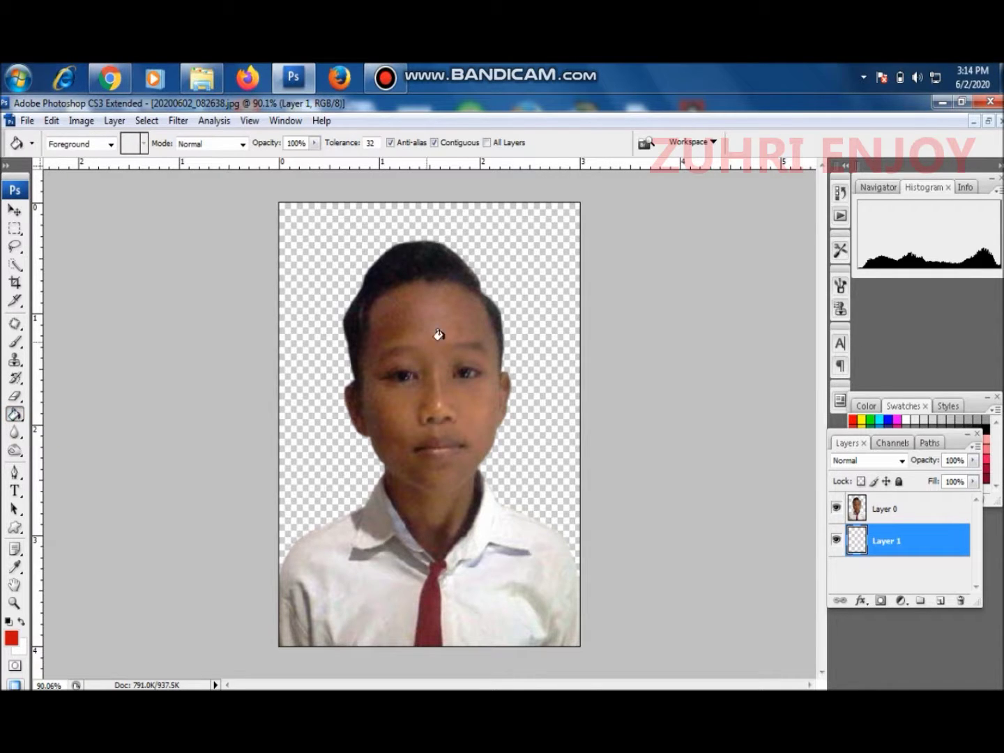
pyautogui.click(517, 248)
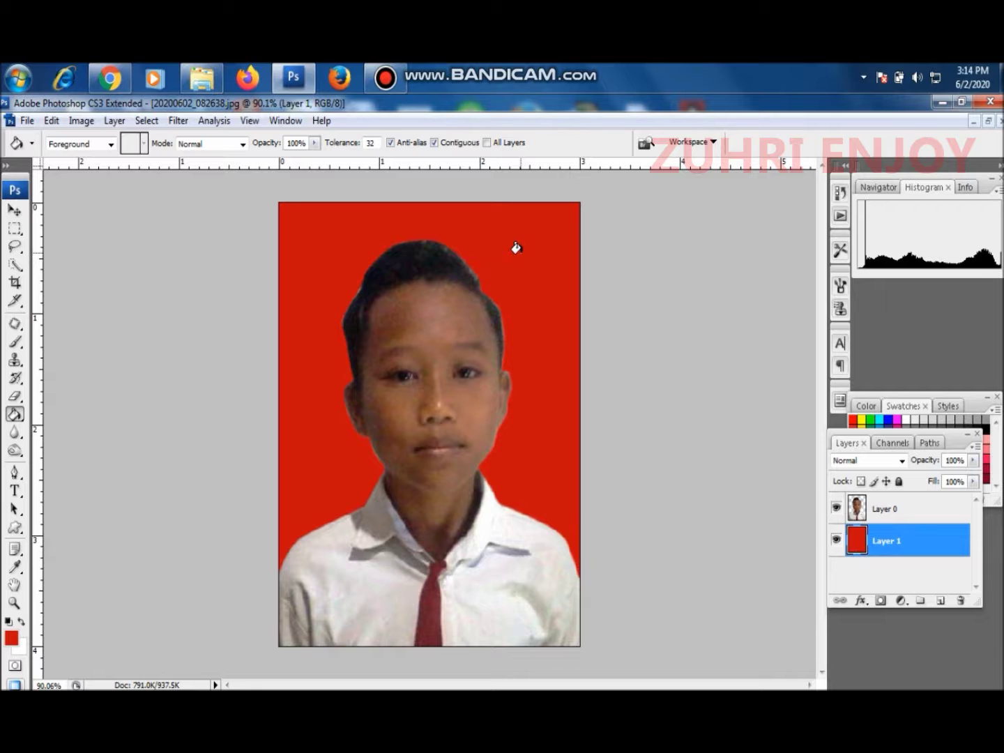
# Step: Brighten the portrait layer with an RGB Curves adjustment, raising the midtones from input 105 to output 144
pyautogui.click(911, 512)
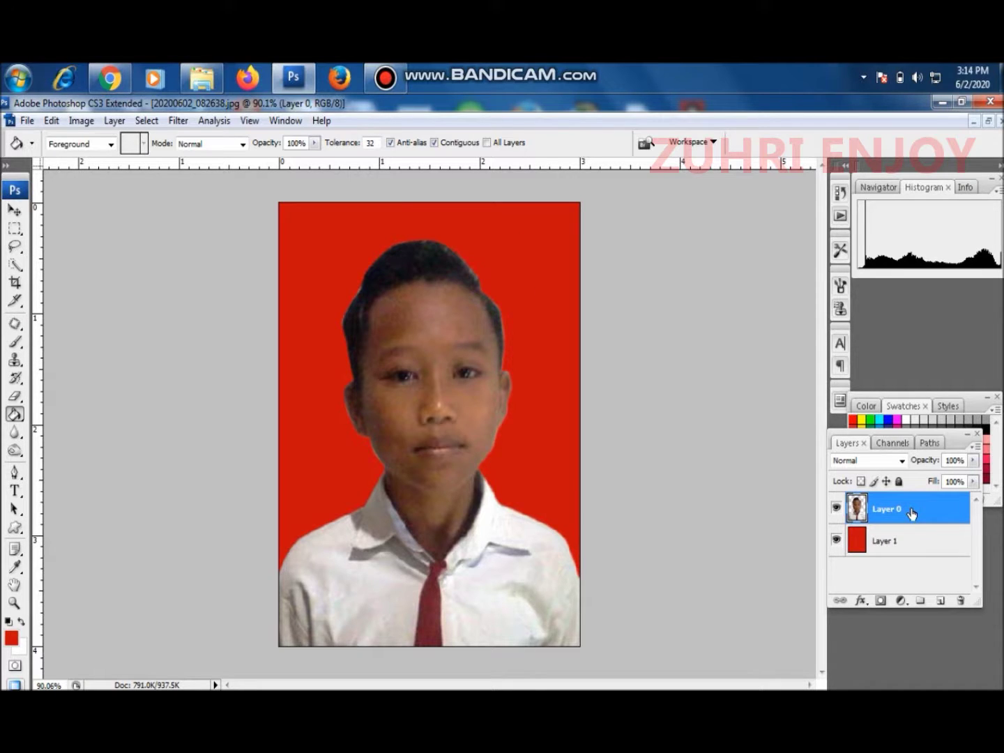
pyautogui.click(81, 121)
pyautogui.click(104, 162)
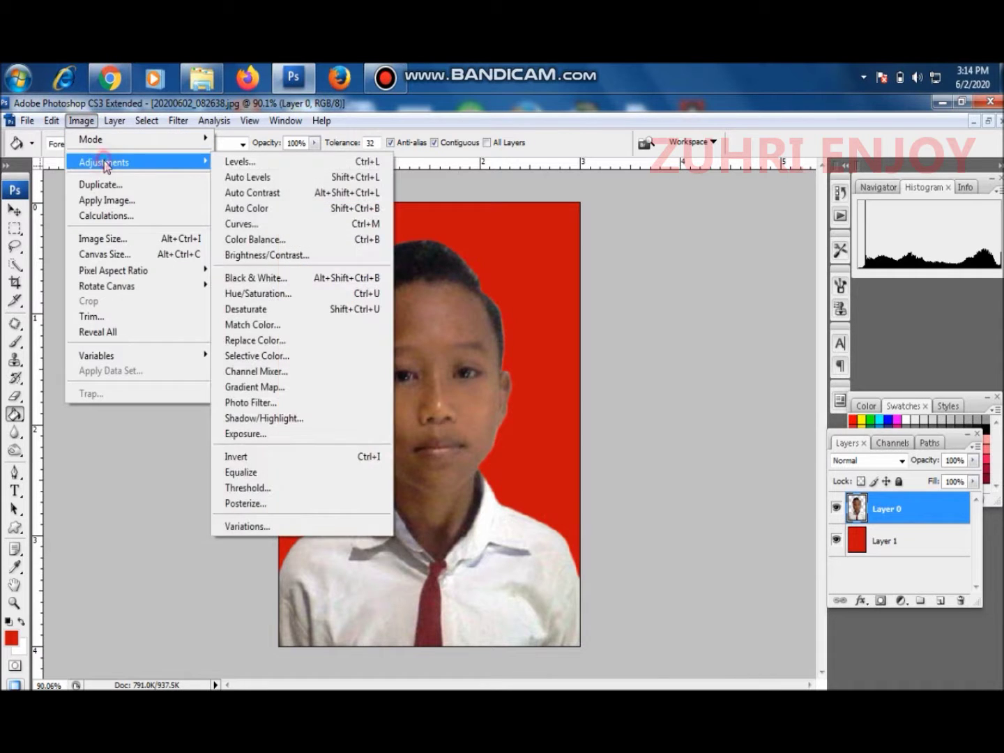
pyautogui.click(239, 223)
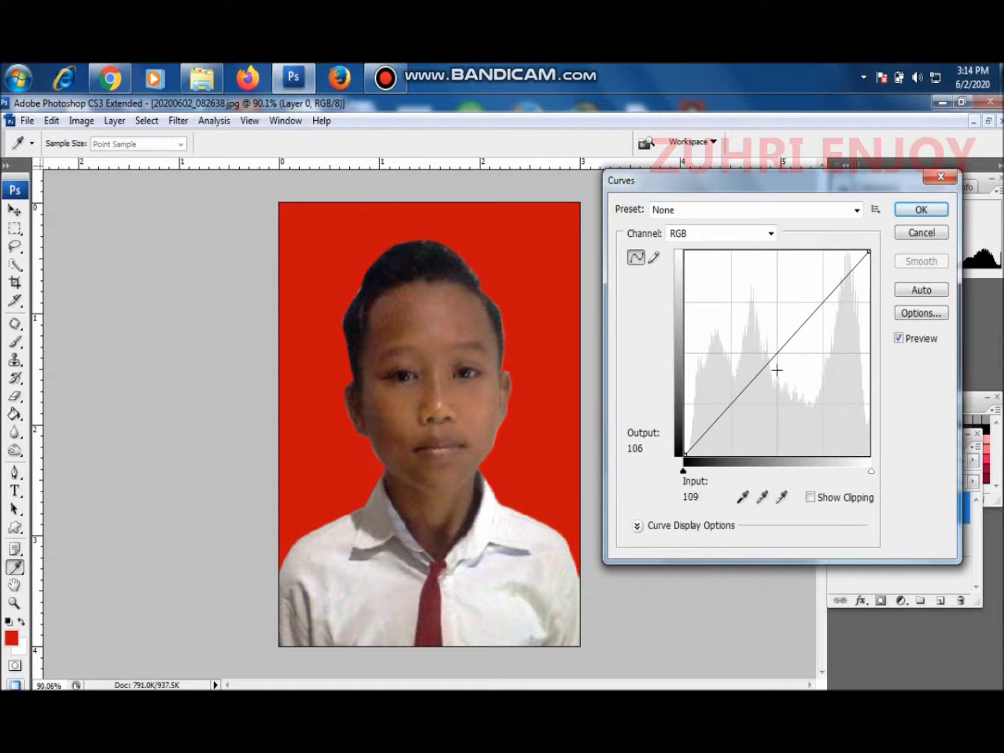
pyautogui.moveTo(775, 353); pyautogui.dragTo(761, 340)
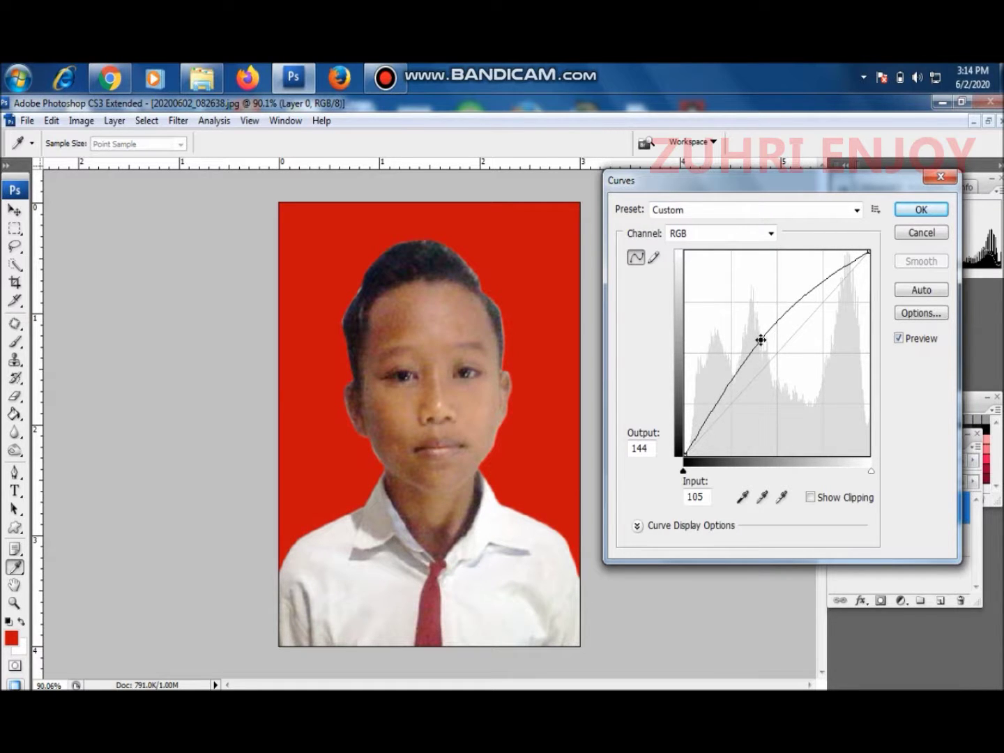
pyautogui.click(913, 210)
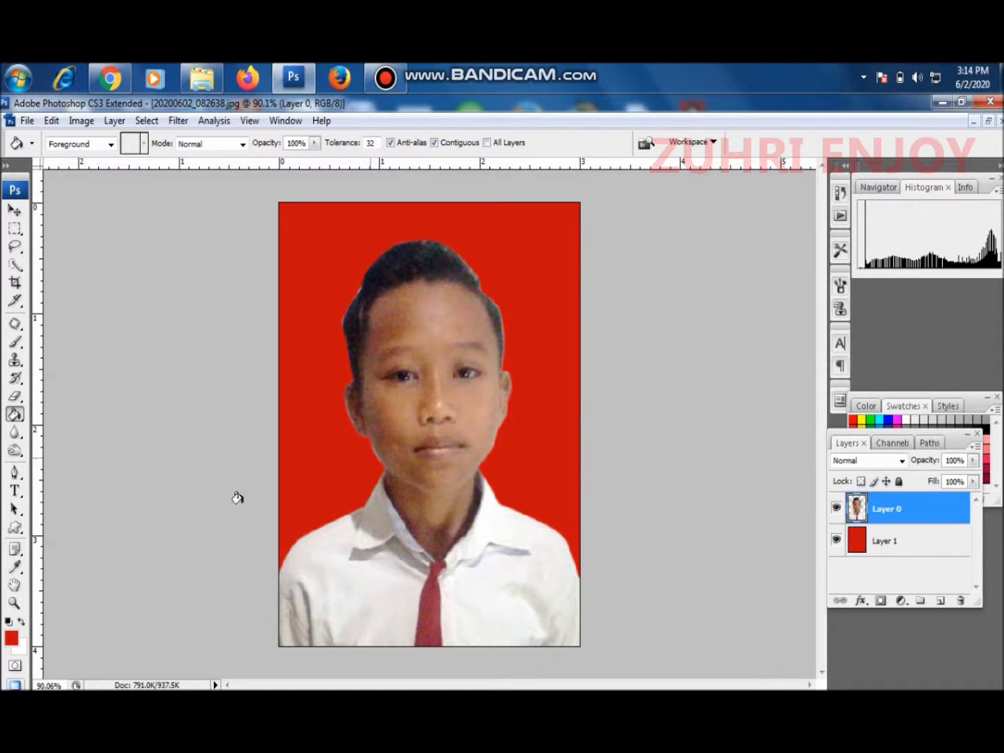
# Step: Smooth the skin on the boy's forehead with the Blur tool, using a 54 px brush
pyautogui.click(14, 604)
pyautogui.moveTo(441, 440); pyautogui.dragTo(517, 559)
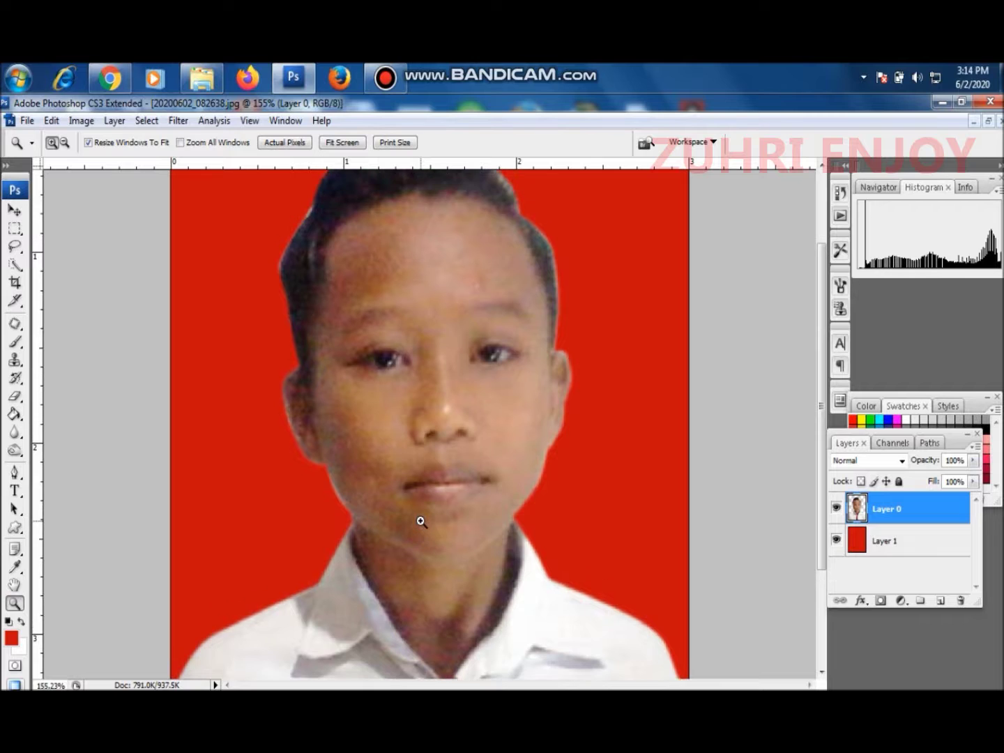
pyautogui.click(20, 438)
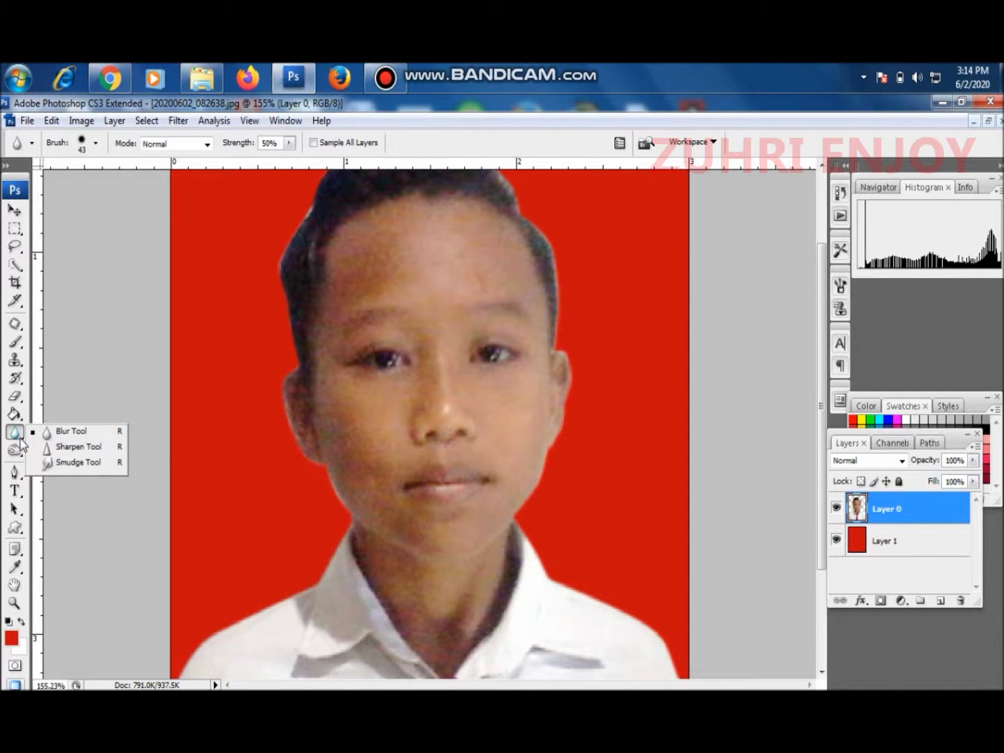
pyautogui.click(52, 431)
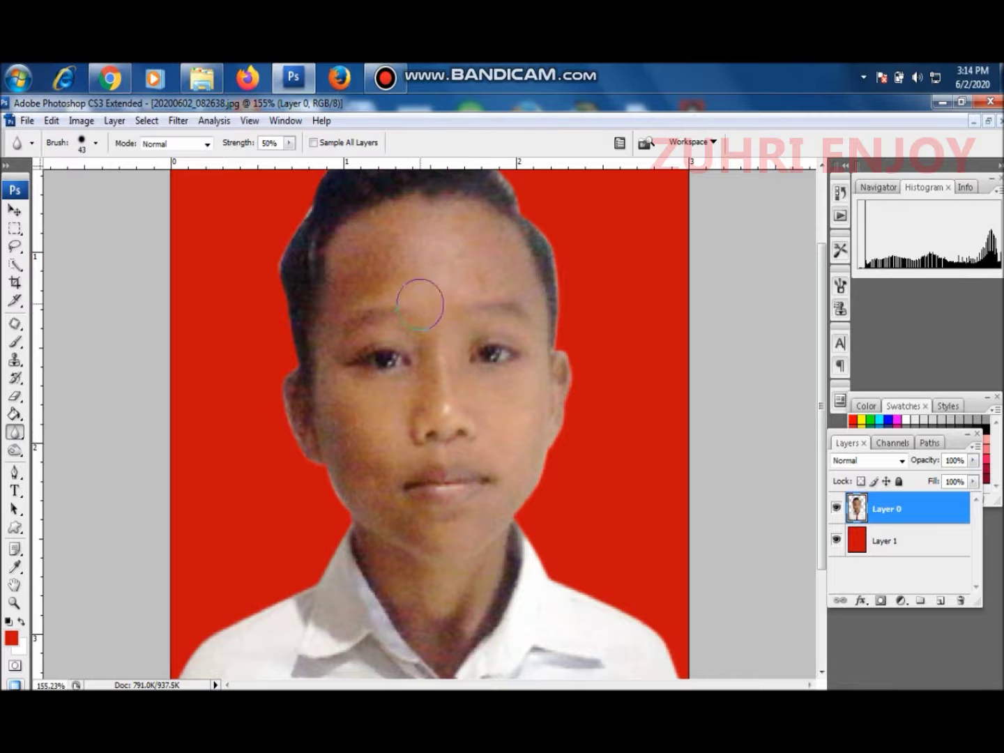
pyautogui.rightClick(428, 271)
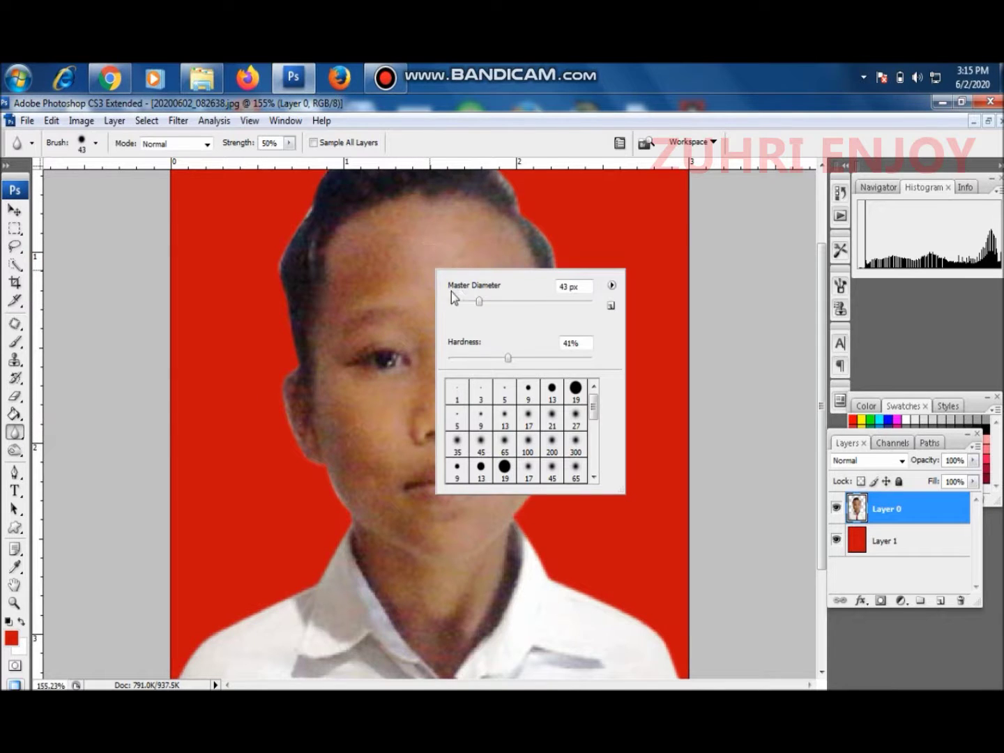
pyautogui.moveTo(480, 302); pyautogui.dragTo(486, 305)
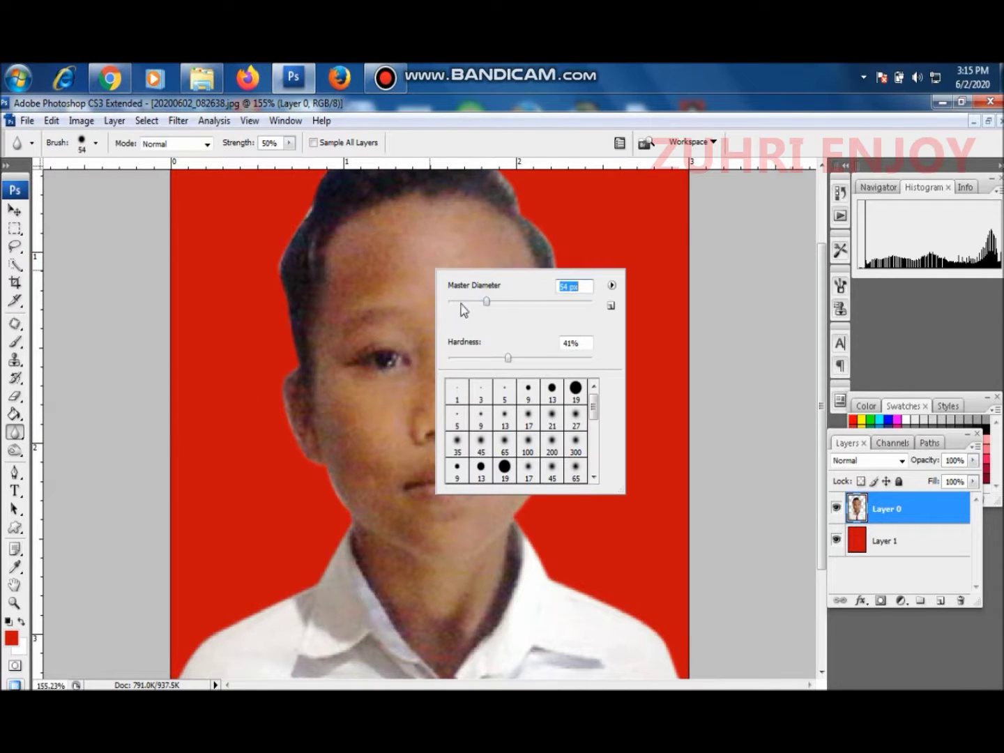
pyautogui.click(433, 260)
pyautogui.moveTo(458, 273)
pyautogui.mouseDown()
pyautogui.moveTo(513, 259)
pyautogui.moveTo(421, 240)
pyautogui.moveTo(463, 226)
pyautogui.moveTo(392, 222)
pyautogui.moveTo(325, 265)
pyautogui.moveTo(398, 271)
pyautogui.moveTo(428, 303)
pyautogui.moveTo(505, 250)
pyautogui.moveTo(442, 245)
pyautogui.moveTo(427, 359)
pyautogui.moveTo(449, 273)
pyautogui.mouseUp()
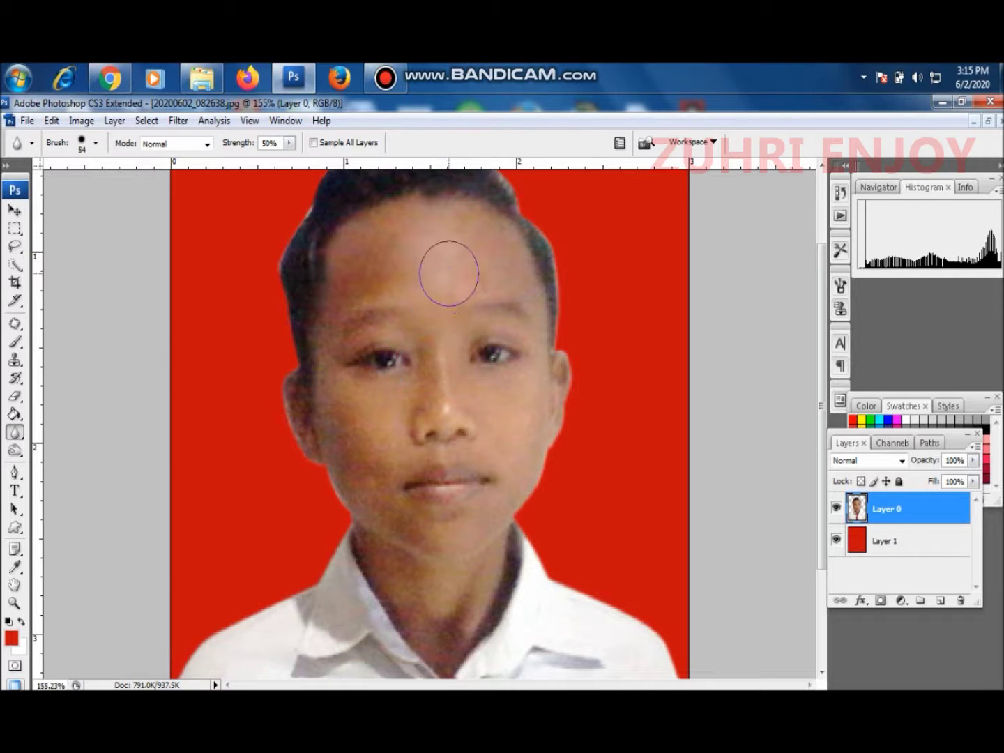
# Step: Reduce the blur brush to 36 px and smooth the skin of the cheek under the left-hand eye and along the chin
pyautogui.rightClick(449, 269)
pyautogui.moveTo(506, 301); pyautogui.dragTo(499, 301)
pyautogui.click(392, 391)
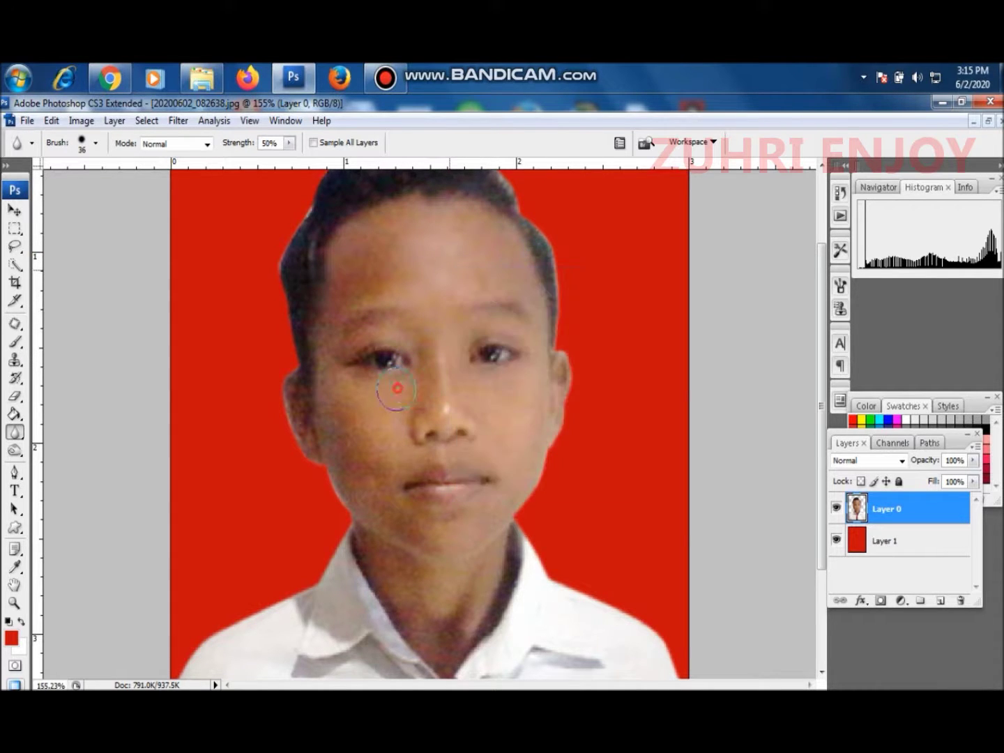
pyautogui.moveTo(328, 389)
pyautogui.mouseDown()
pyautogui.moveTo(350, 449)
pyautogui.moveTo(341, 445)
pyautogui.moveTo(352, 491)
pyautogui.moveTo(384, 459)
pyautogui.mouseUp()
pyautogui.moveTo(382, 528)
pyautogui.mouseDown()
pyautogui.moveTo(459, 538)
pyautogui.moveTo(371, 532)
pyautogui.moveTo(407, 583)
pyautogui.moveTo(390, 557)
pyautogui.moveTo(438, 595)
pyautogui.moveTo(456, 543)
pyautogui.mouseUp()
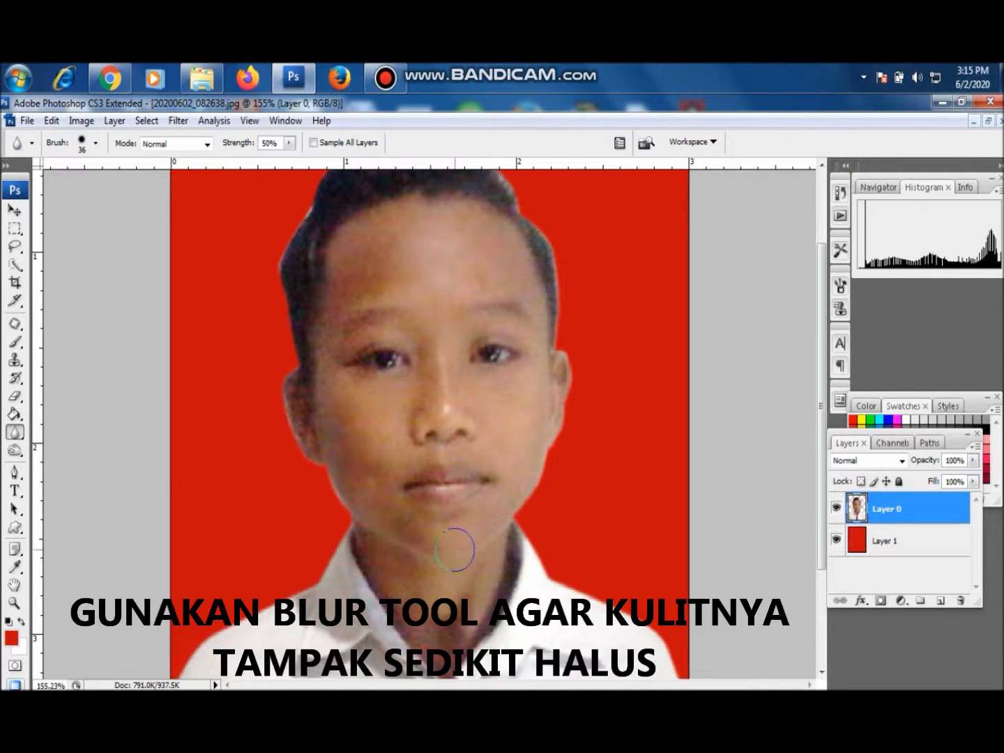
# Step: Blur the skin from the jaw to the right-hand cheek, then soften the nose area with a 29 px brush
pyautogui.moveTo(825, 265); pyautogui.dragTo(825, 308)
pyautogui.moveTo(392, 490)
pyautogui.mouseDown()
pyautogui.moveTo(429, 557)
pyautogui.moveTo(398, 527)
pyautogui.moveTo(439, 579)
pyautogui.moveTo(493, 493)
pyautogui.moveTo(473, 532)
pyautogui.moveTo(439, 560)
pyautogui.moveTo(381, 491)
pyautogui.moveTo(391, 464)
pyautogui.moveTo(355, 415)
pyautogui.moveTo(380, 456)
pyautogui.moveTo(442, 489)
pyautogui.moveTo(503, 418)
pyautogui.moveTo(534, 340)
pyautogui.moveTo(486, 377)
pyautogui.mouseUp()
pyautogui.rightClick(500, 373)
pyautogui.moveTo(543, 406); pyautogui.dragTo(538, 407)
pyautogui.click(493, 389)
pyautogui.moveTo(435, 383)
pyautogui.mouseDown()
pyautogui.moveTo(402, 386)
pyautogui.moveTo(405, 327)
pyautogui.moveTo(415, 323)
pyautogui.mouseUp()
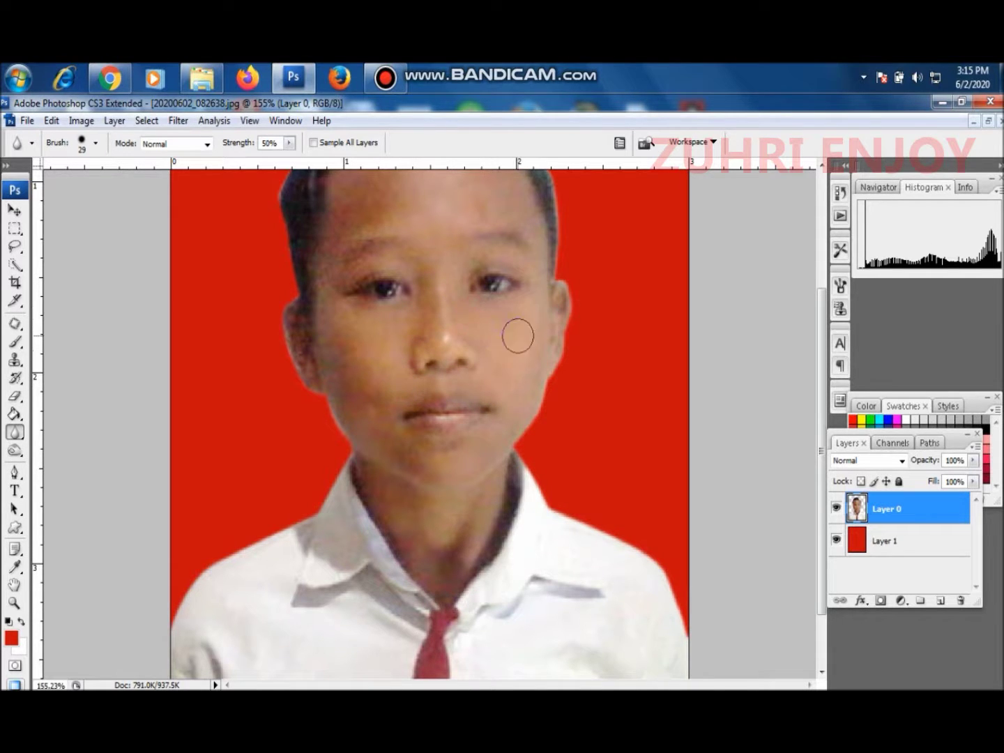
# Step: Blur the remaining rough skin on the forehead, around the eyes and down the left-hand cheek
pyautogui.scroll(1, 527, 343)
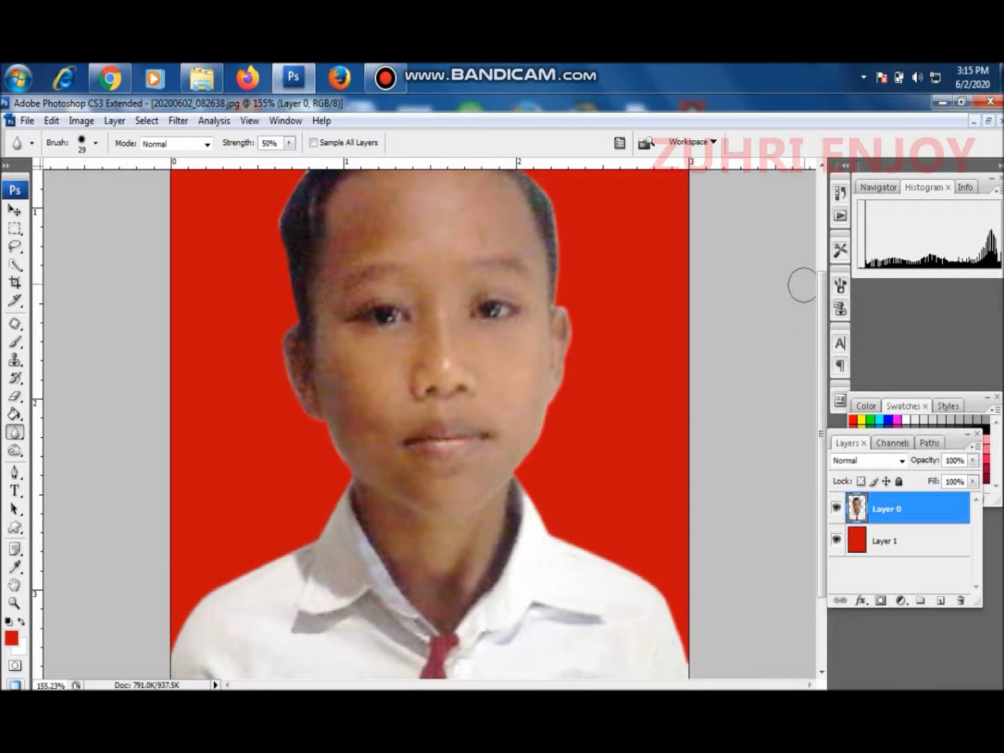
pyautogui.scroll(2, 816, 286)
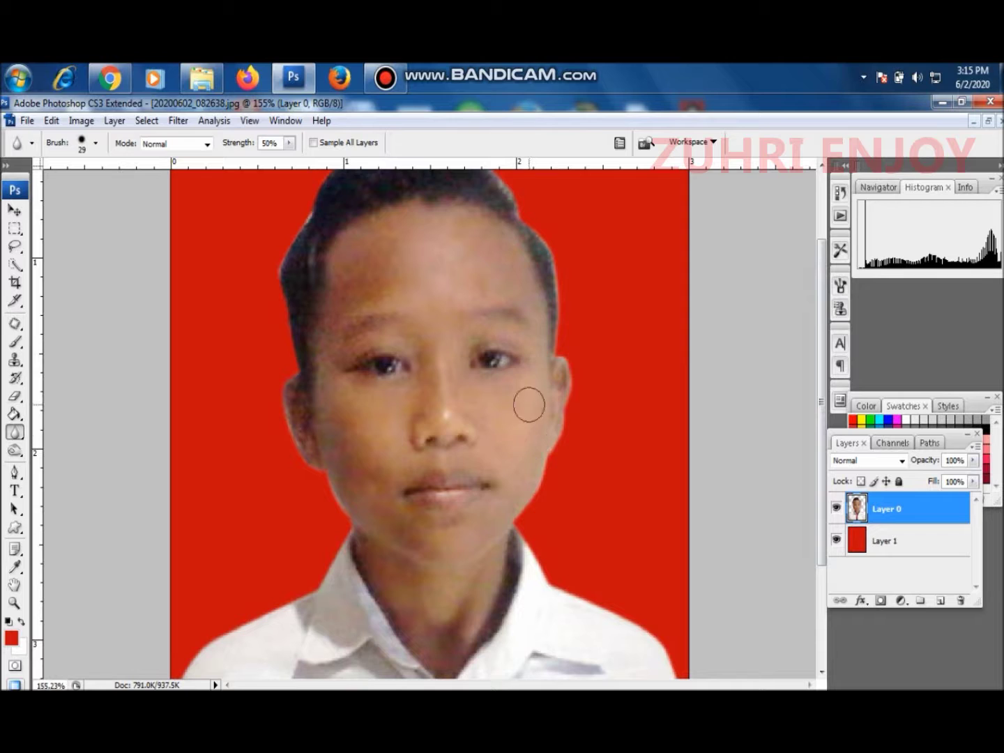
pyautogui.moveTo(531, 354)
pyautogui.mouseDown()
pyautogui.moveTo(519, 335)
pyautogui.moveTo(480, 330)
pyautogui.moveTo(436, 355)
pyautogui.moveTo(388, 341)
pyautogui.moveTo(333, 349)
pyautogui.moveTo(324, 341)
pyautogui.moveTo(338, 305)
pyautogui.moveTo(423, 292)
pyautogui.moveTo(350, 316)
pyautogui.moveTo(356, 265)
pyautogui.mouseUp()
pyautogui.moveTo(436, 224)
pyautogui.mouseDown()
pyautogui.moveTo(497, 257)
pyautogui.moveTo(388, 405)
pyautogui.moveTo(367, 418)
pyautogui.moveTo(333, 373)
pyautogui.moveTo(336, 445)
pyautogui.moveTo(324, 408)
pyautogui.moveTo(346, 469)
pyautogui.mouseUp()
pyautogui.moveTo(386, 398)
pyautogui.mouseDown()
pyautogui.moveTo(335, 381)
pyautogui.moveTo(322, 341)
pyautogui.moveTo(345, 324)
pyautogui.mouseUp()
pyautogui.click(439, 345)
pyautogui.moveTo(467, 336)
pyautogui.mouseDown()
pyautogui.moveTo(504, 334)
pyautogui.moveTo(537, 347)
pyautogui.mouseUp()
# Step: Blur the skin under the chin and down the neck to the shirt collar
pyautogui.click(459, 562)
pyautogui.scroll(-2, 457, 548)
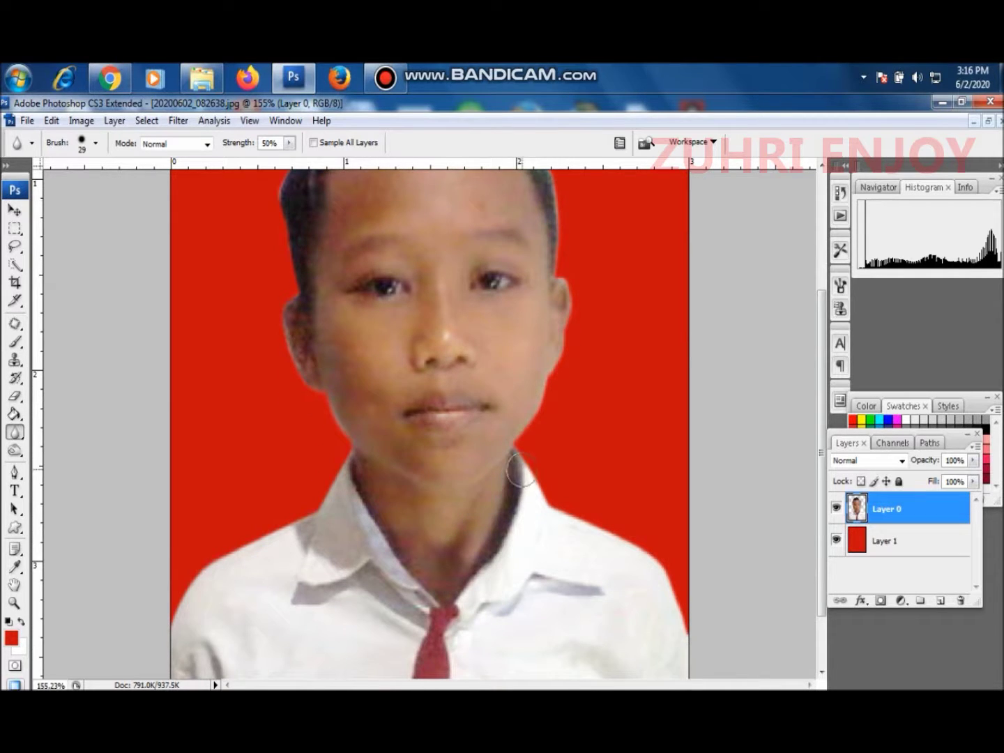
pyautogui.moveTo(361, 481); pyautogui.dragTo(432, 594)
pyautogui.scroll(3, 474, 502)
pyautogui.scroll(1, 475, 497)
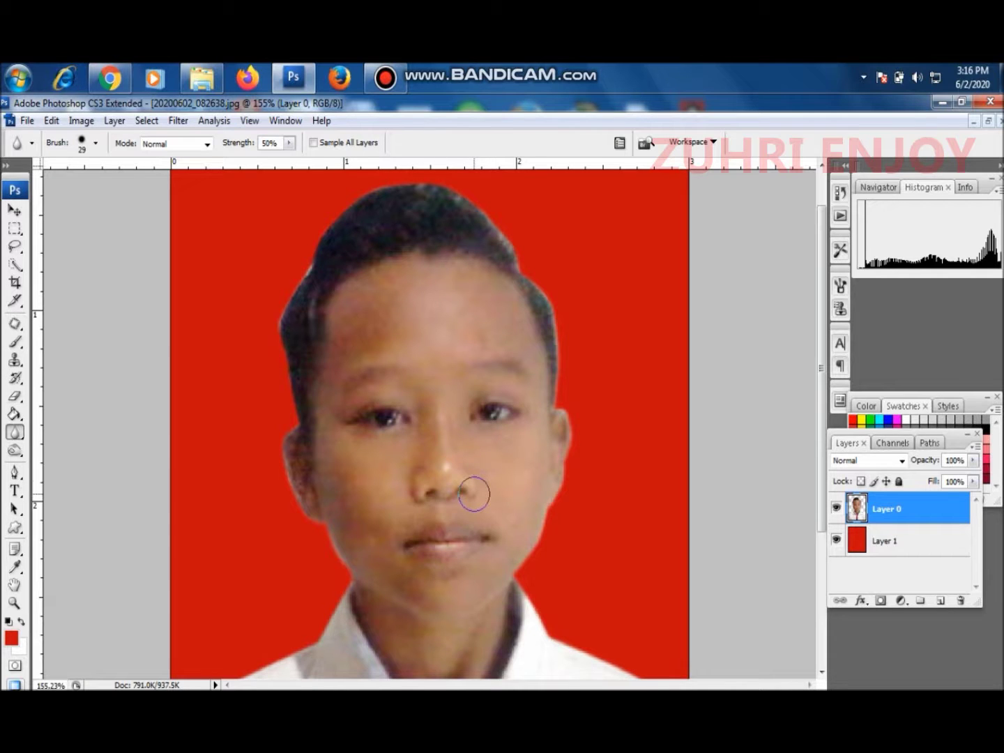
# Step: Erase the uneven fringe along the left edge of the hair with a 23 px Eraser brush
pyautogui.click(16, 396)
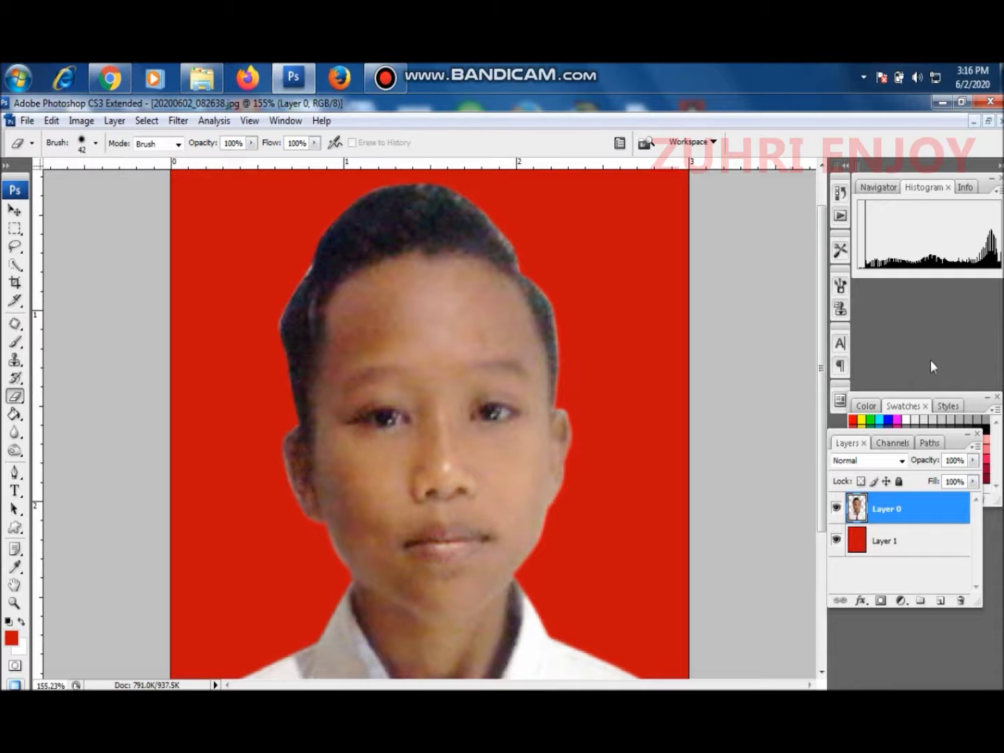
pyautogui.moveTo(822, 296); pyautogui.dragTo(827, 245)
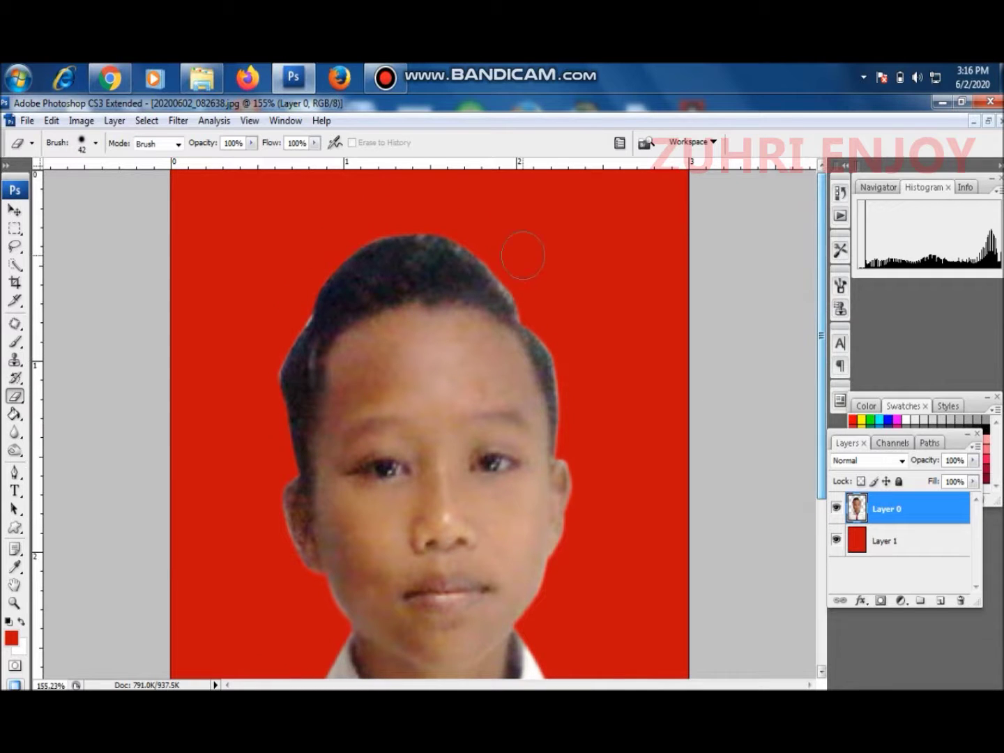
pyautogui.rightClick(572, 255)
pyautogui.click(605, 286)
pyautogui.click(476, 231)
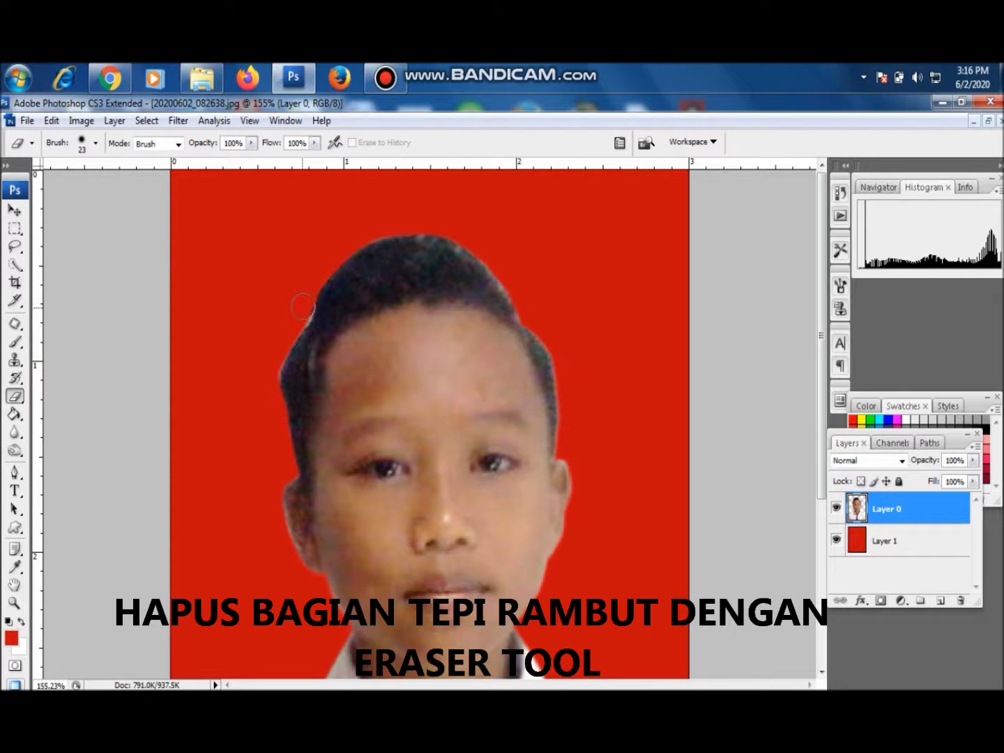
pyautogui.moveTo(301, 311); pyautogui.dragTo(296, 318)
pyautogui.moveTo(298, 317); pyautogui.dragTo(318, 284)
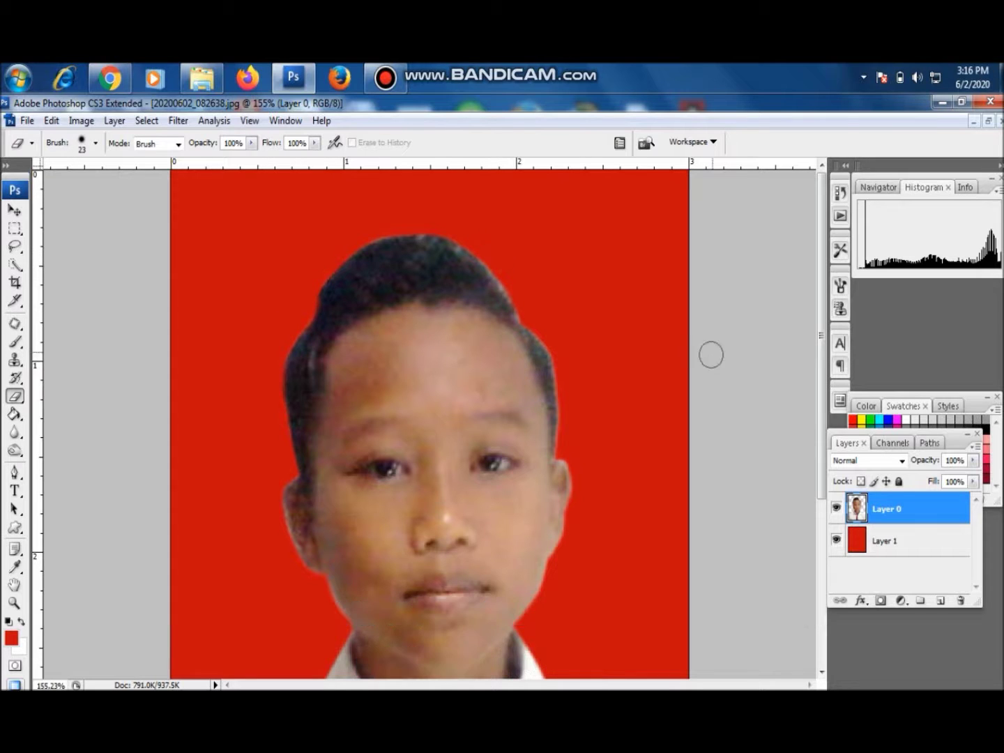
# Step: Erase the light fringe along the top outline of the hair, from the upper right around to the upper left
pyautogui.click(15, 604)
pyautogui.moveTo(449, 240); pyautogui.dragTo(543, 160)
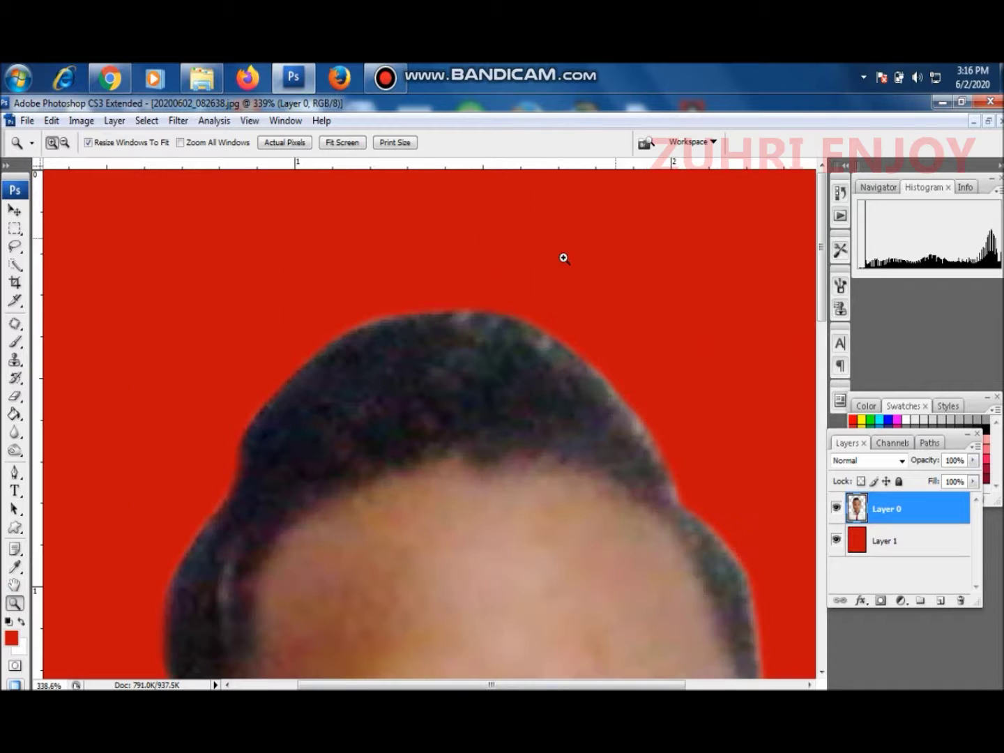
pyautogui.click(15, 397)
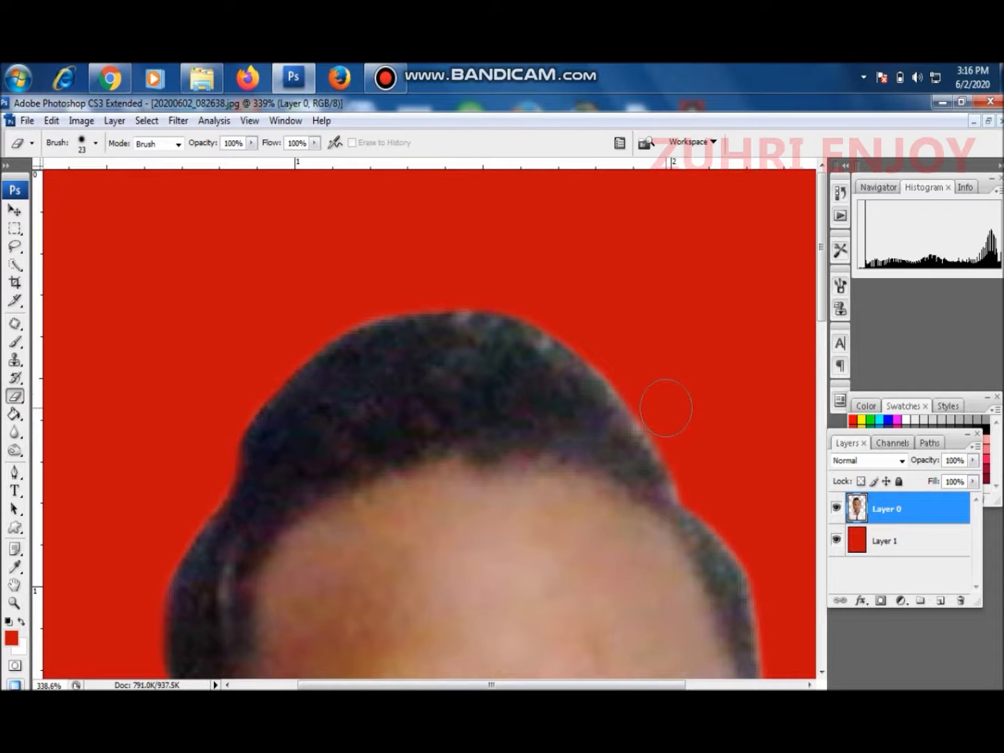
pyautogui.moveTo(619, 356)
pyautogui.mouseDown()
pyautogui.moveTo(553, 306)
pyautogui.moveTo(450, 289)
pyautogui.moveTo(387, 294)
pyautogui.mouseUp()
pyautogui.moveTo(427, 288)
pyautogui.mouseDown()
pyautogui.moveTo(284, 317)
pyautogui.moveTo(359, 299)
pyautogui.moveTo(288, 339)
pyautogui.mouseUp()
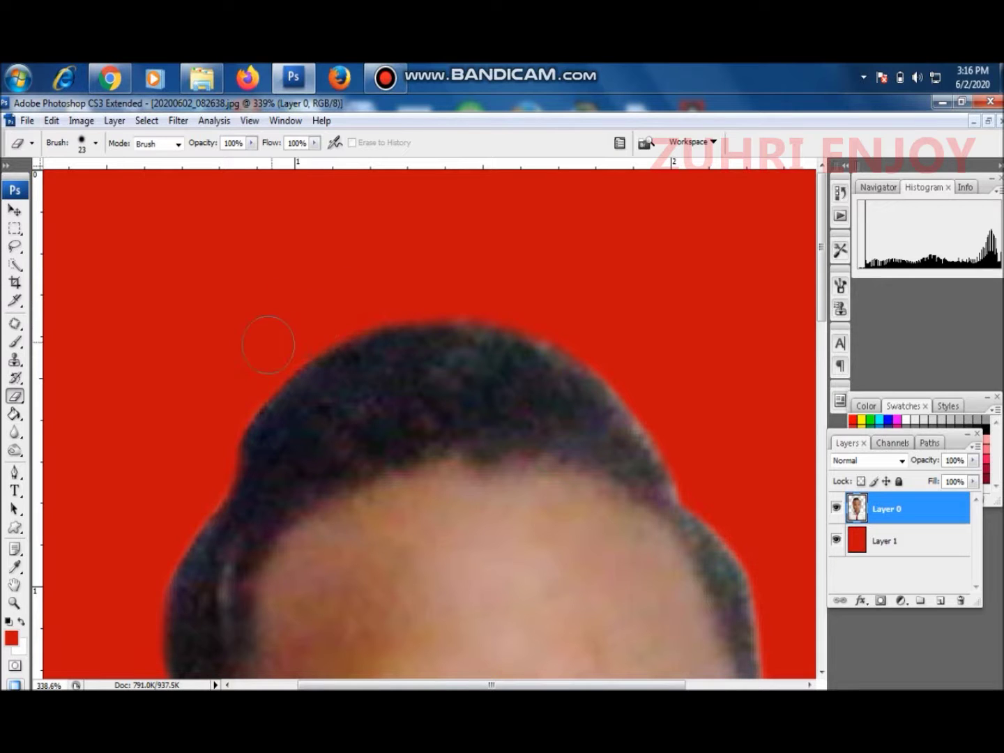
pyautogui.moveTo(354, 314); pyautogui.dragTo(244, 383)
pyautogui.moveTo(341, 307); pyautogui.dragTo(459, 290)
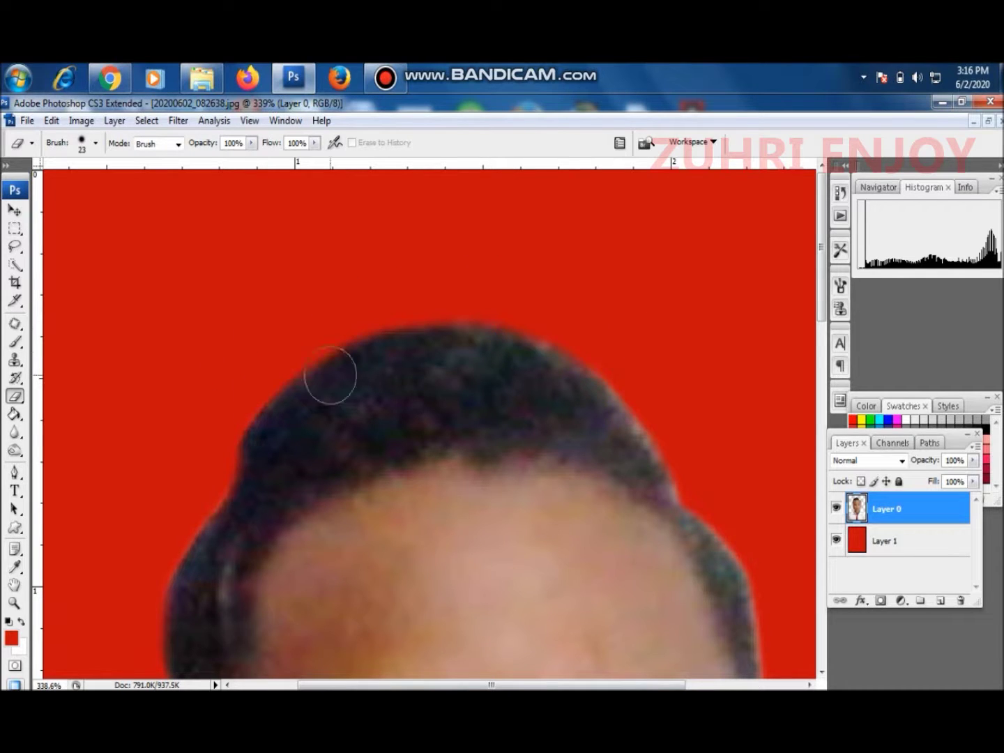
# Step: Darken the boy's hair and its pale edges across the crown and both sides with the Burn tool
pyautogui.click(14, 603)
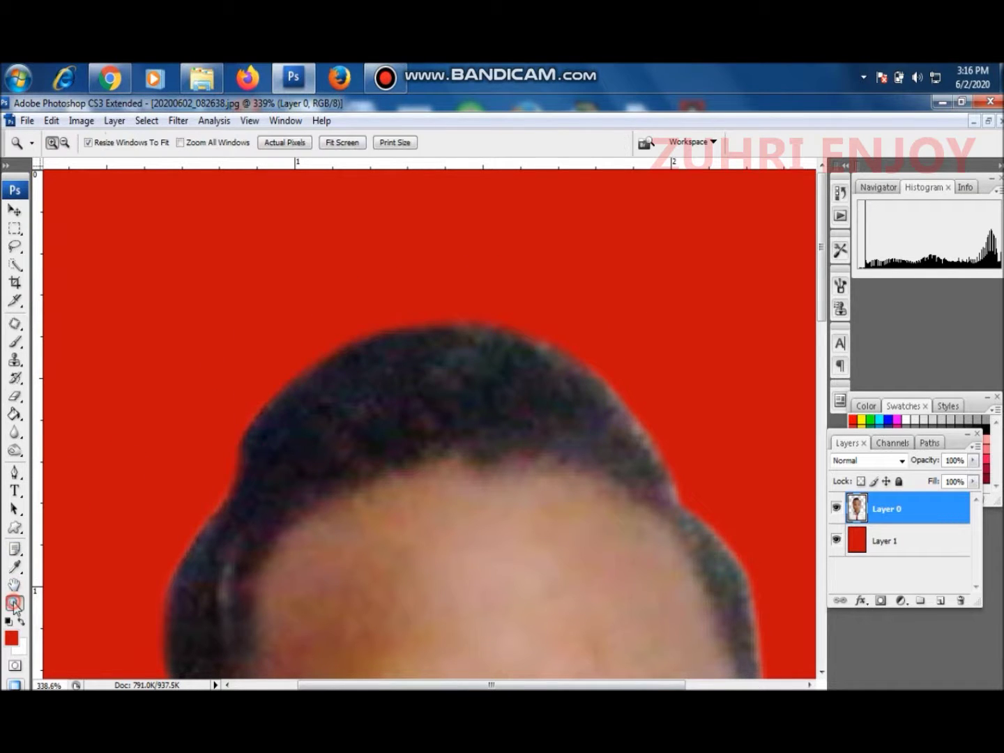
pyautogui.rightClick(548, 359)
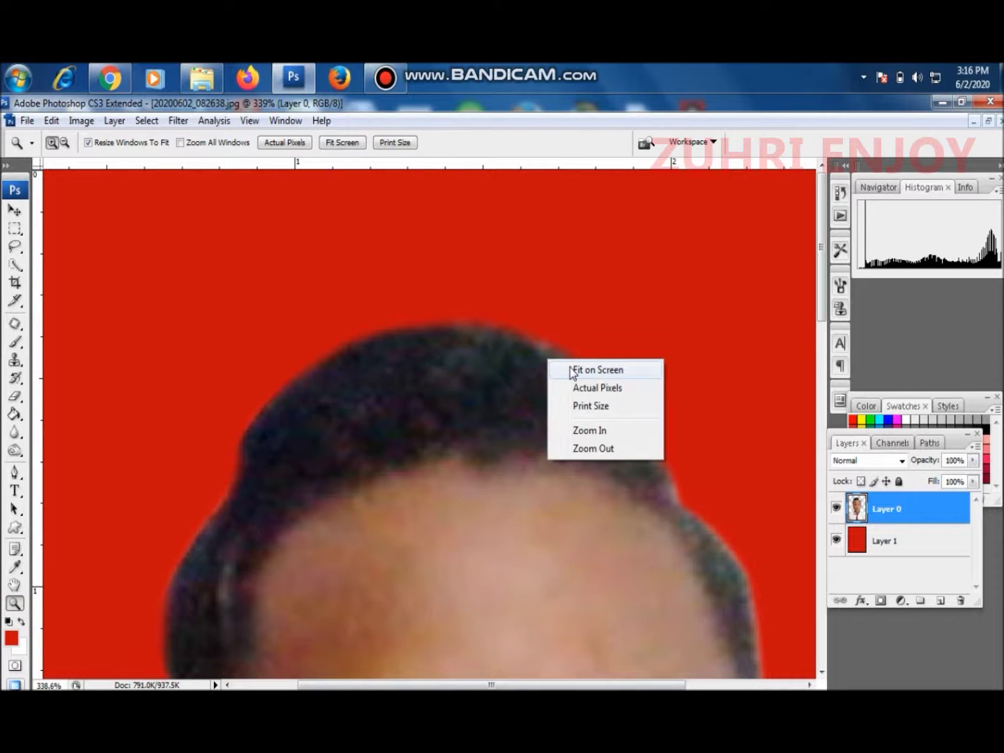
pyautogui.click(572, 368)
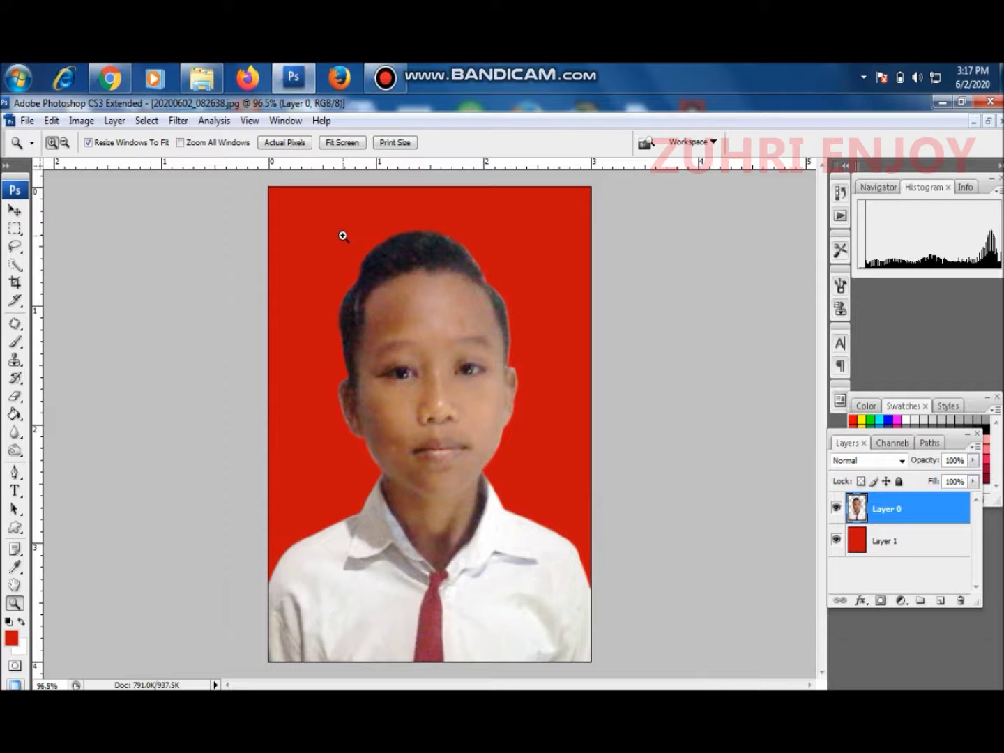
pyautogui.moveTo(334, 224); pyautogui.dragTo(571, 442)
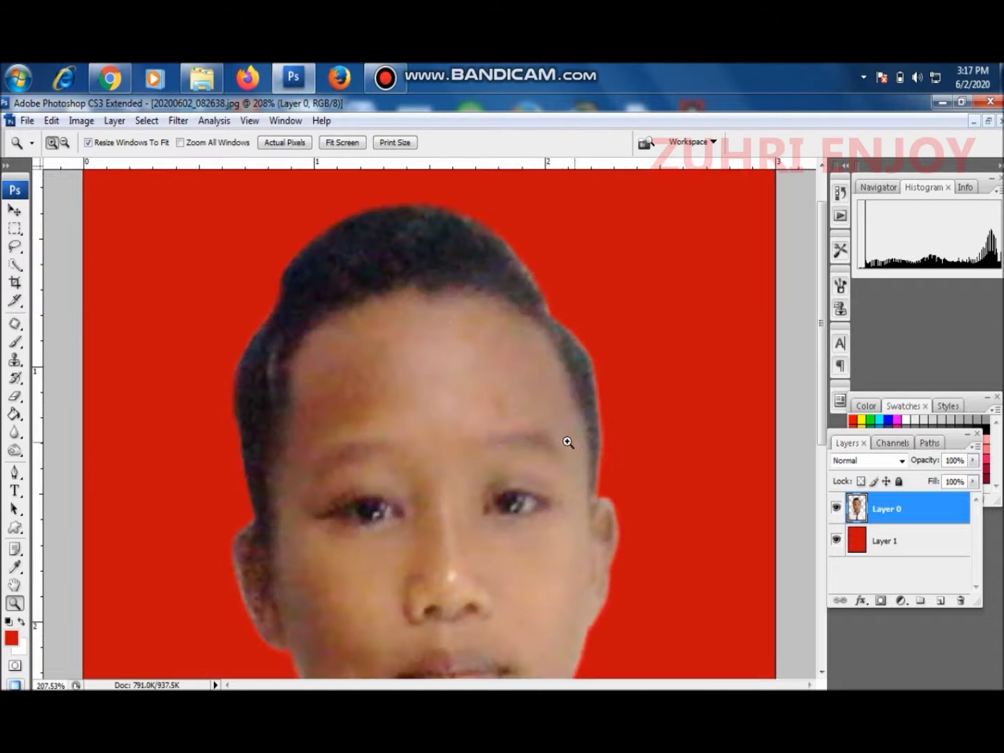
pyautogui.click(15, 450)
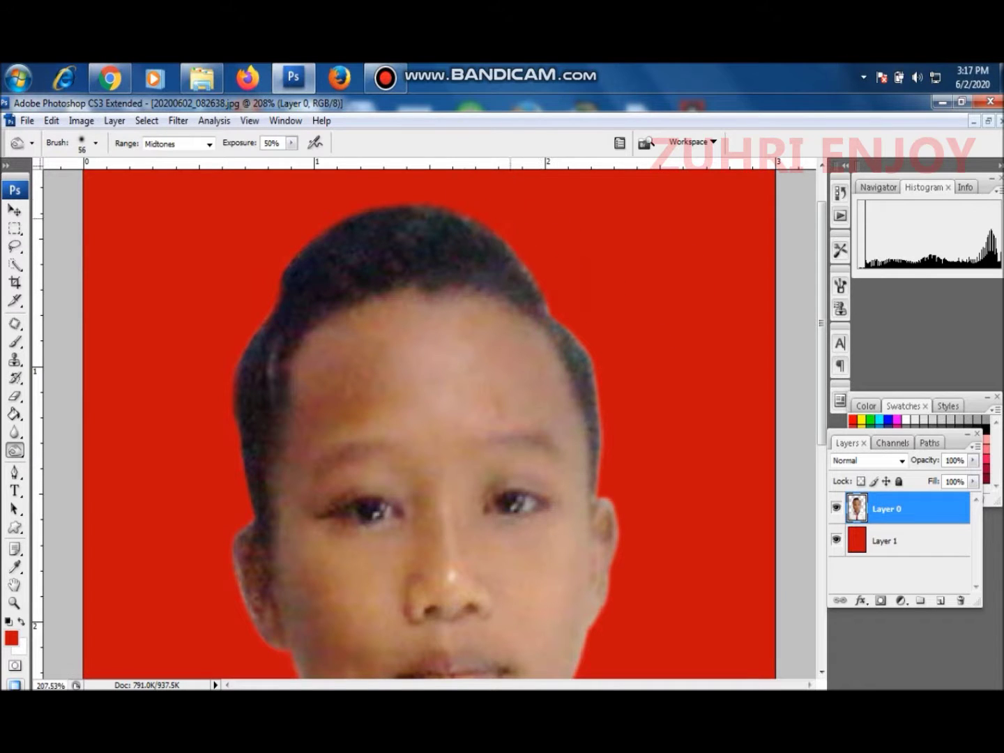
pyautogui.moveTo(597, 344)
pyautogui.mouseDown()
pyautogui.moveTo(623, 468)
pyautogui.moveTo(576, 265)
pyautogui.moveTo(553, 291)
pyautogui.moveTo(369, 280)
pyautogui.moveTo(253, 314)
pyautogui.moveTo(230, 399)
pyautogui.moveTo(244, 357)
pyautogui.moveTo(229, 480)
pyautogui.moveTo(235, 454)
pyautogui.mouseUp()
pyautogui.moveTo(468, 254)
pyautogui.mouseDown()
pyautogui.moveTo(486, 238)
pyautogui.moveTo(452, 186)
pyautogui.mouseUp()
pyautogui.moveTo(551, 246)
pyautogui.mouseDown()
pyautogui.moveTo(581, 337)
pyautogui.moveTo(551, 288)
pyautogui.moveTo(593, 362)
pyautogui.moveTo(613, 472)
pyautogui.moveTo(606, 423)
pyautogui.mouseUp()
pyautogui.moveTo(383, 254); pyautogui.dragTo(382, 249)
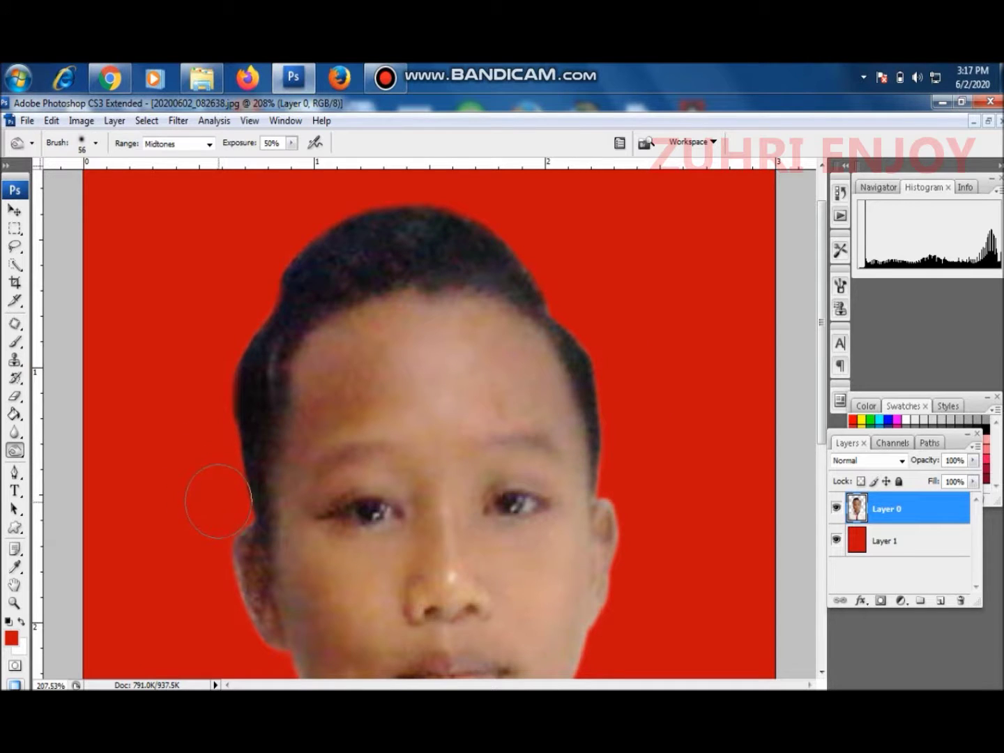
pyautogui.click(259, 374)
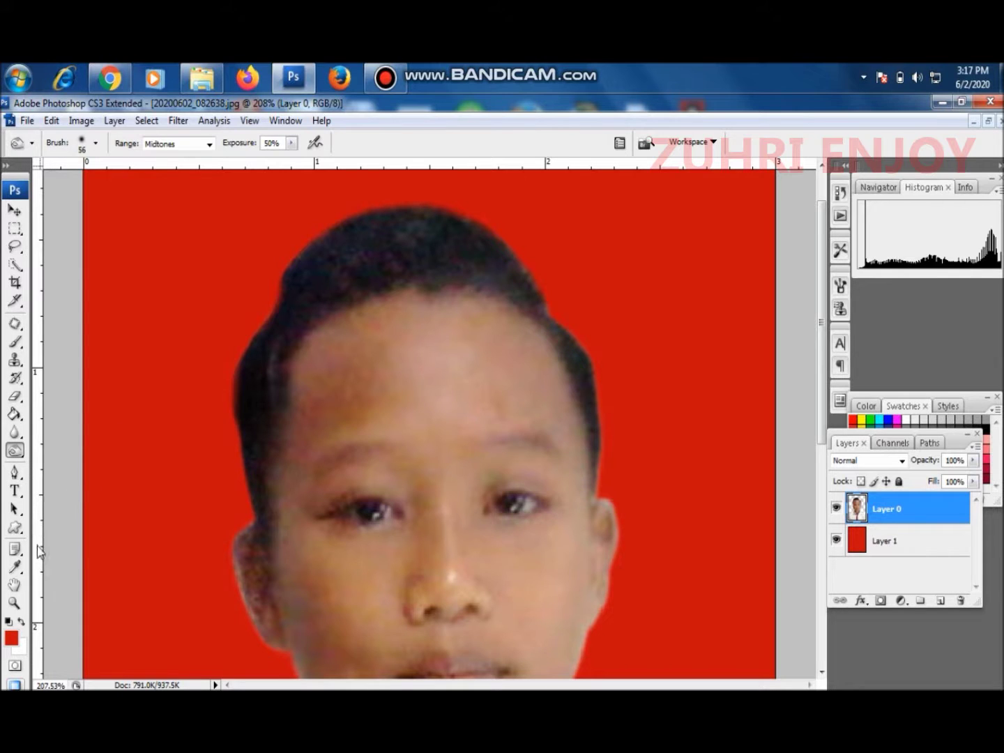
# Step: Erase the remaining fringe along the right outline of the hair with a 19 px Eraser brush
pyautogui.click(15, 604)
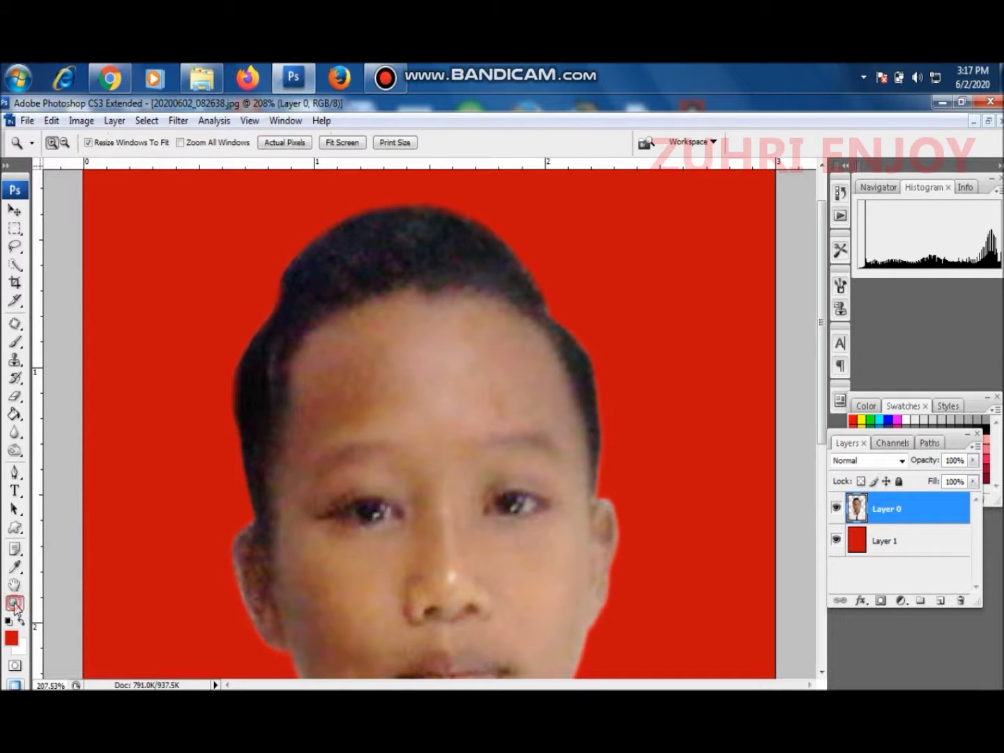
pyautogui.rightClick(470, 392)
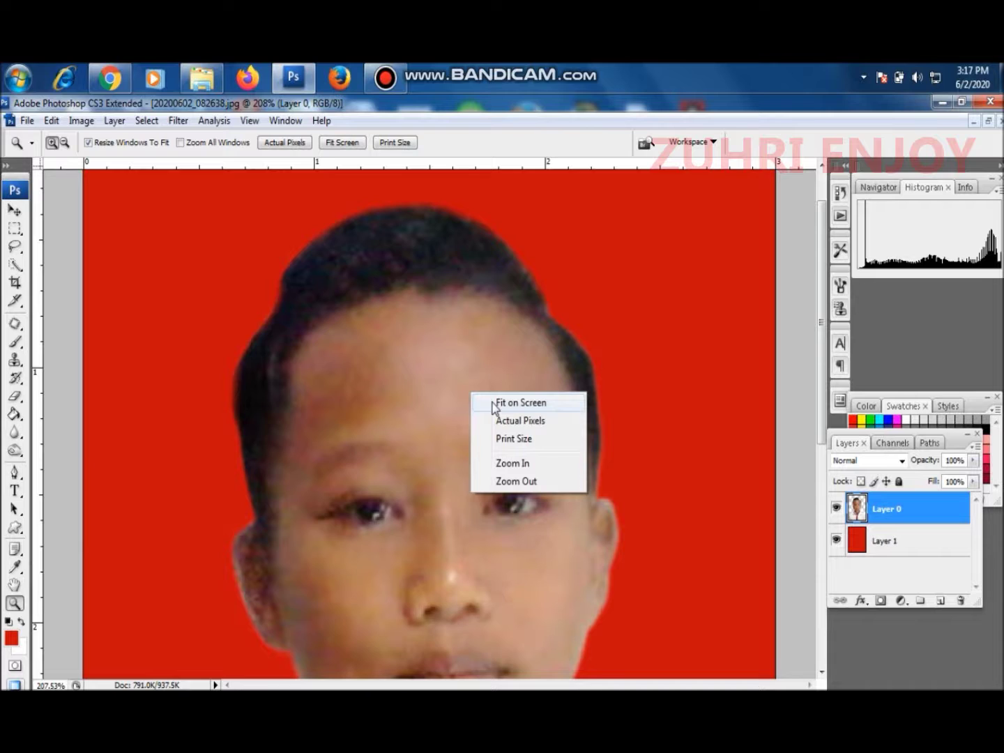
pyautogui.click(520, 404)
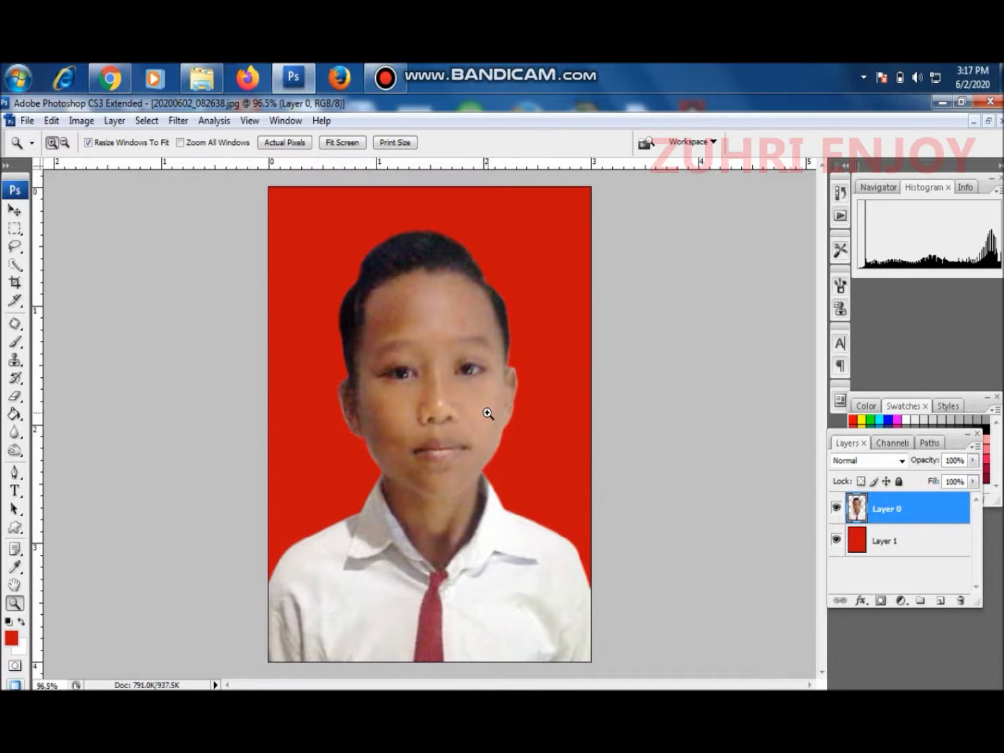
pyautogui.moveTo(483, 299); pyautogui.dragTo(562, 447)
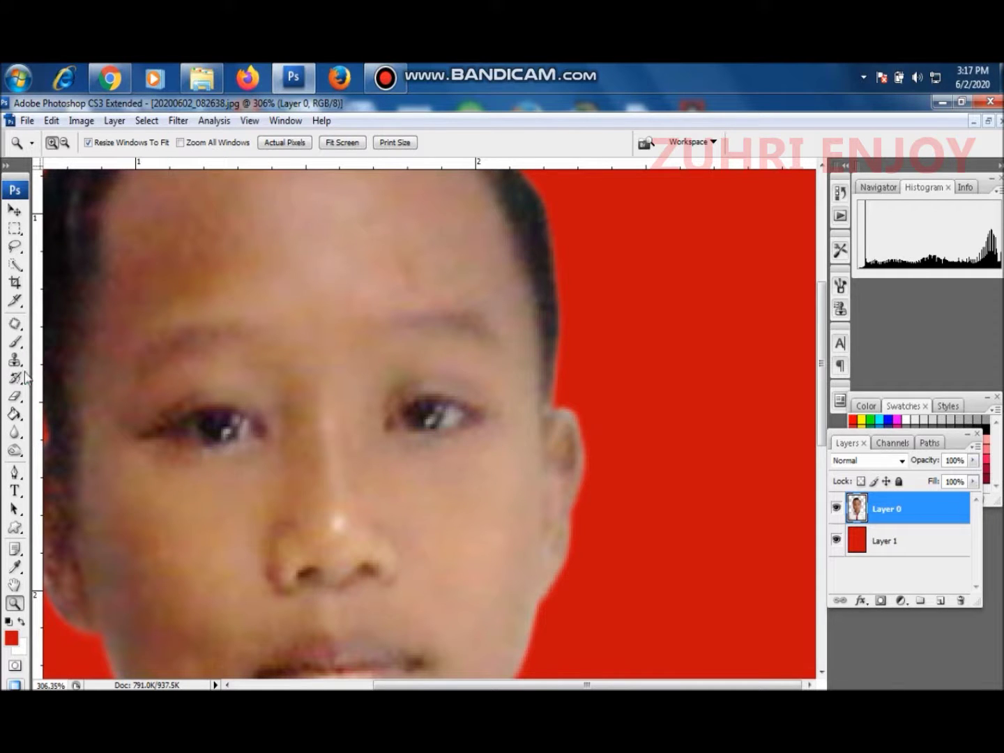
pyautogui.click(15, 397)
pyautogui.rightClick(652, 342)
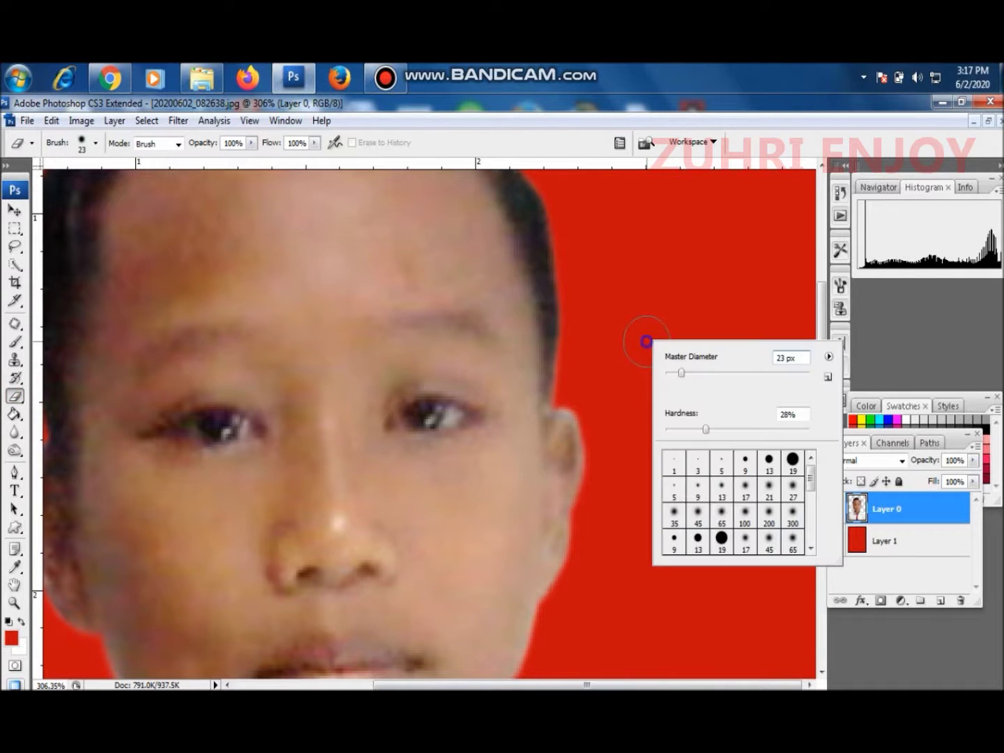
pyautogui.moveTo(678, 373); pyautogui.dragTo(676, 374)
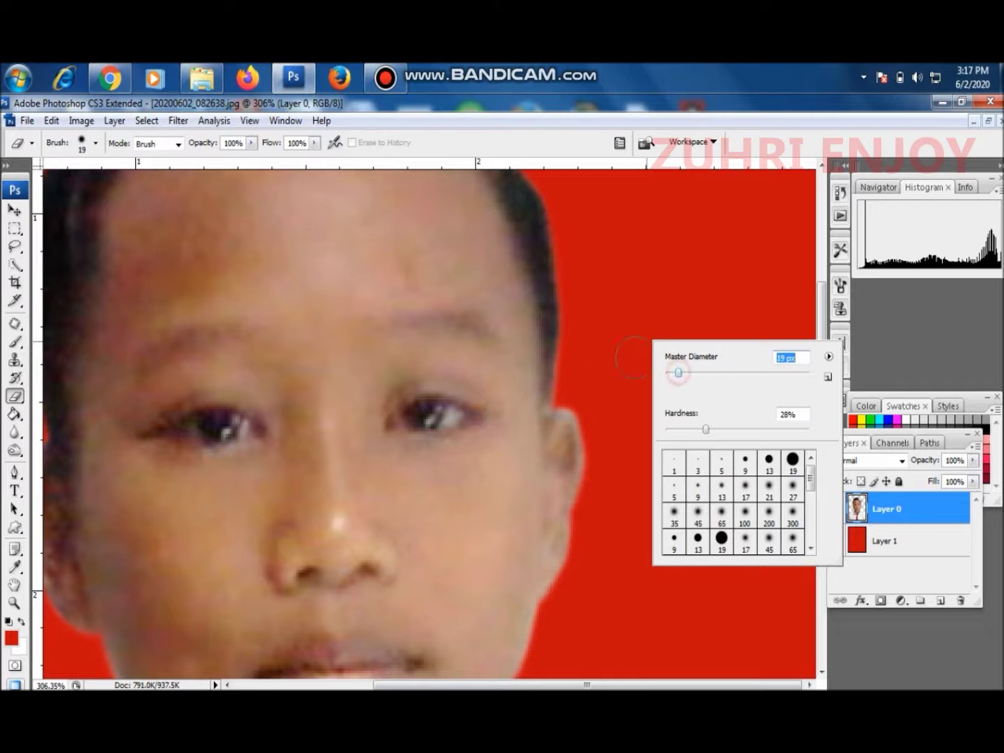
pyautogui.click(582, 319)
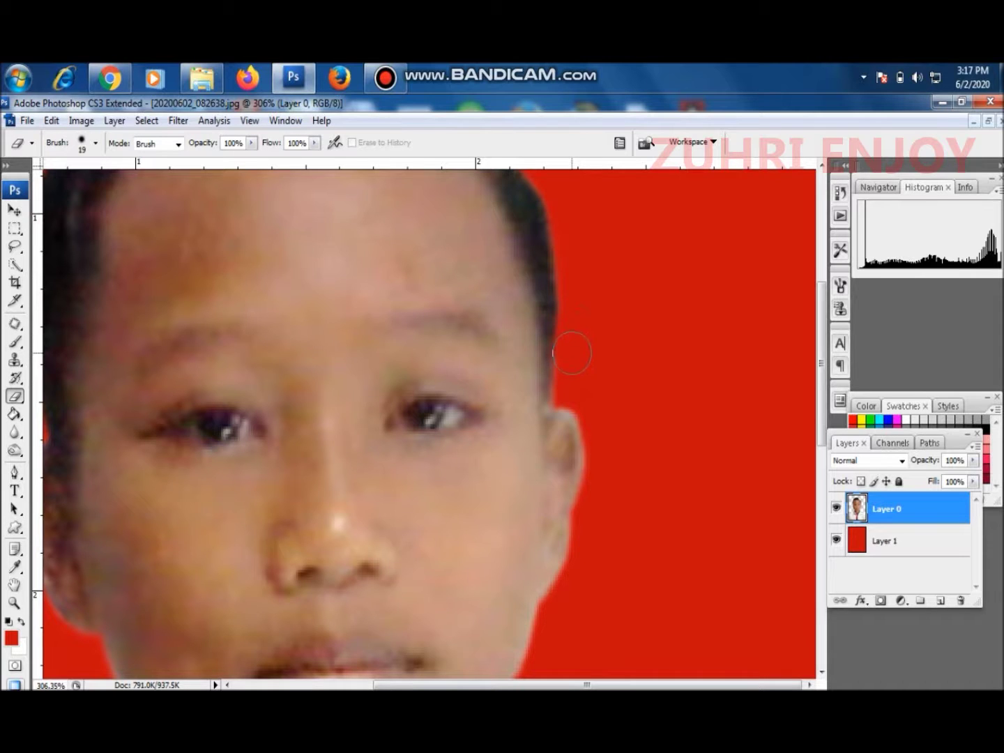
pyautogui.scroll(2, 582, 363)
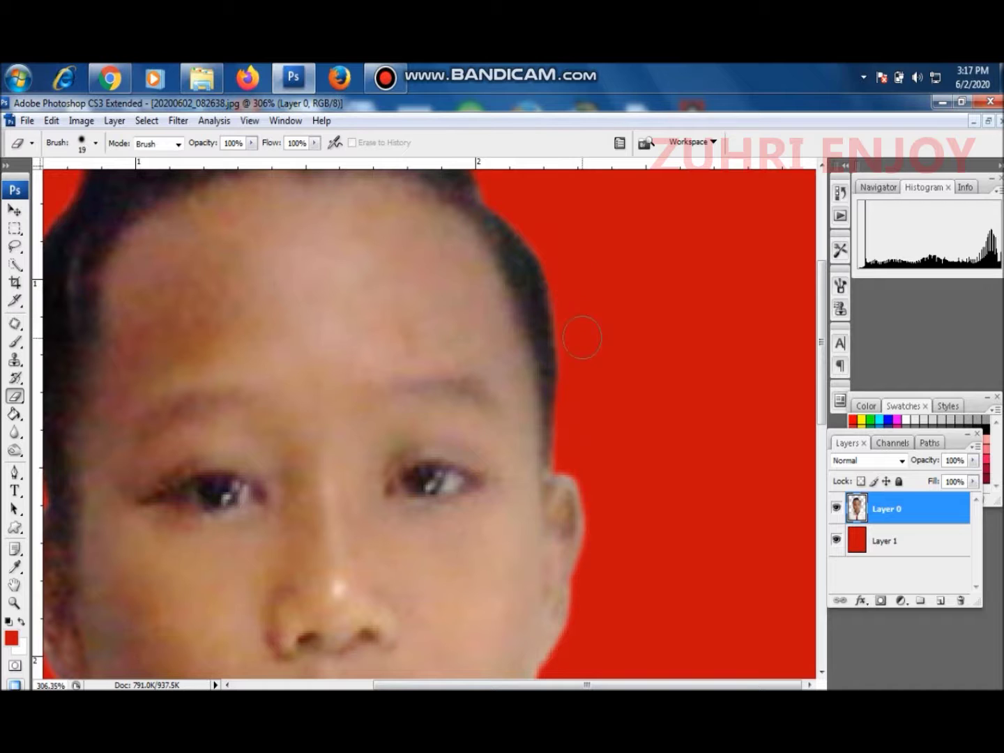
pyautogui.scroll(5, 428, 405)
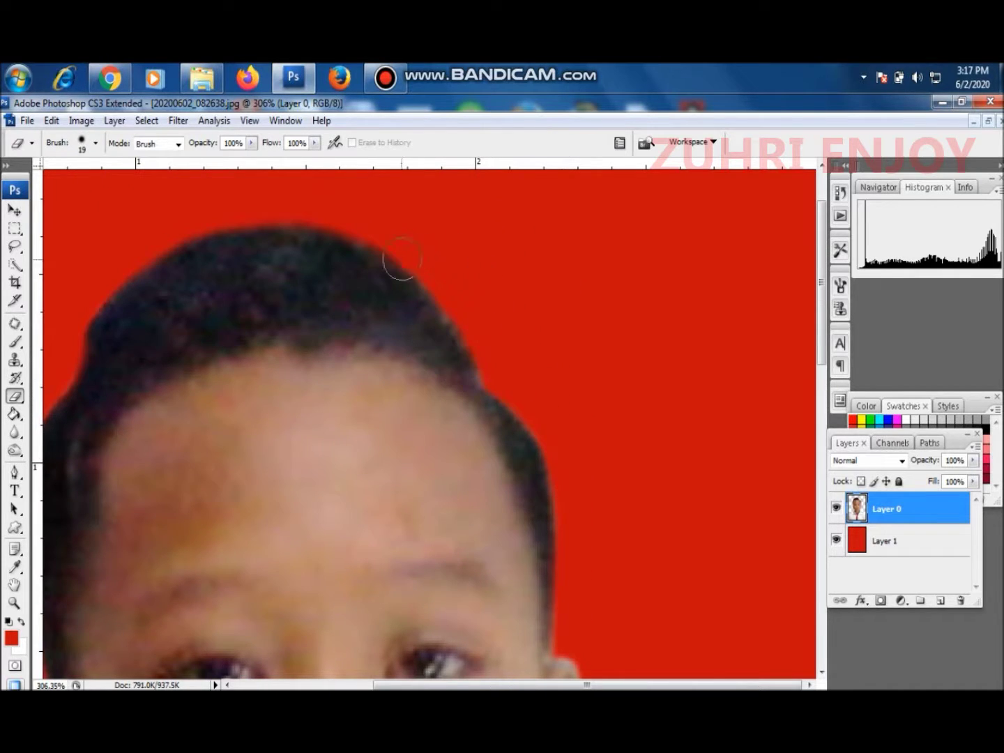
# Step: Erase the uneven edge of the hair along the left side of the head, beside the forehead
pyautogui.click(14, 585)
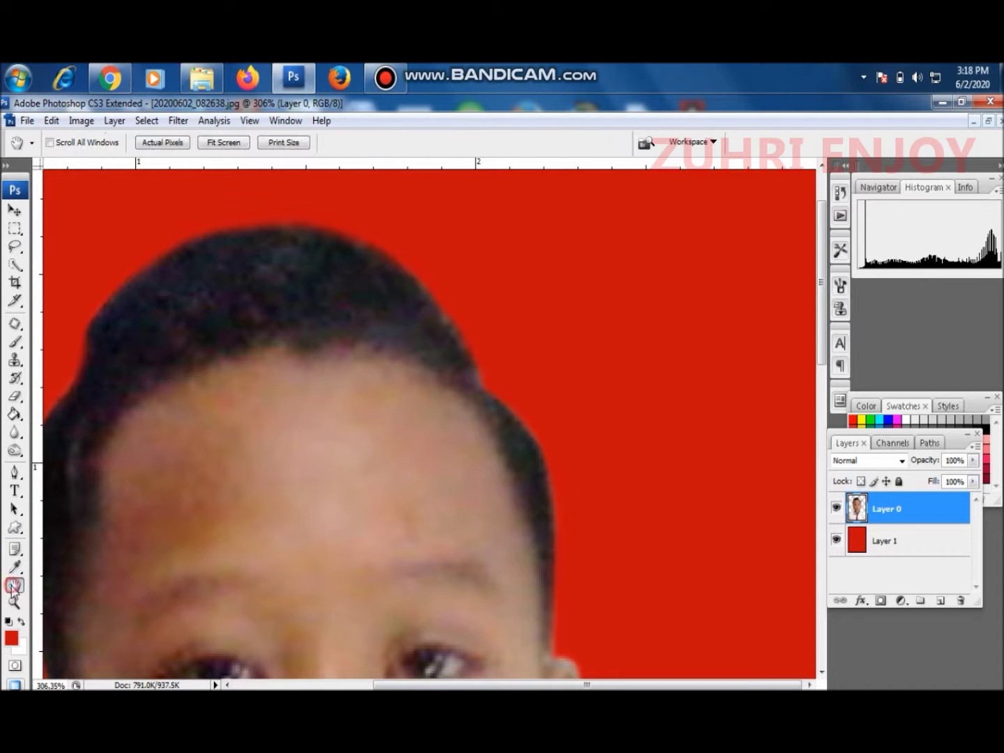
pyautogui.moveTo(261, 360); pyautogui.dragTo(510, 415)
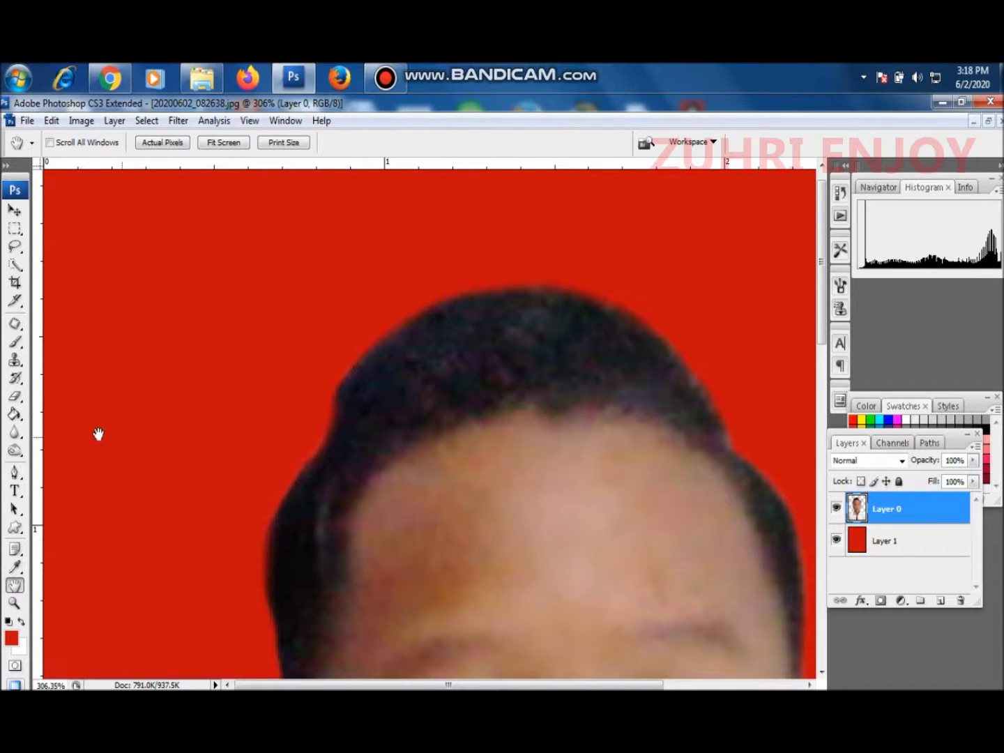
pyautogui.click(15, 396)
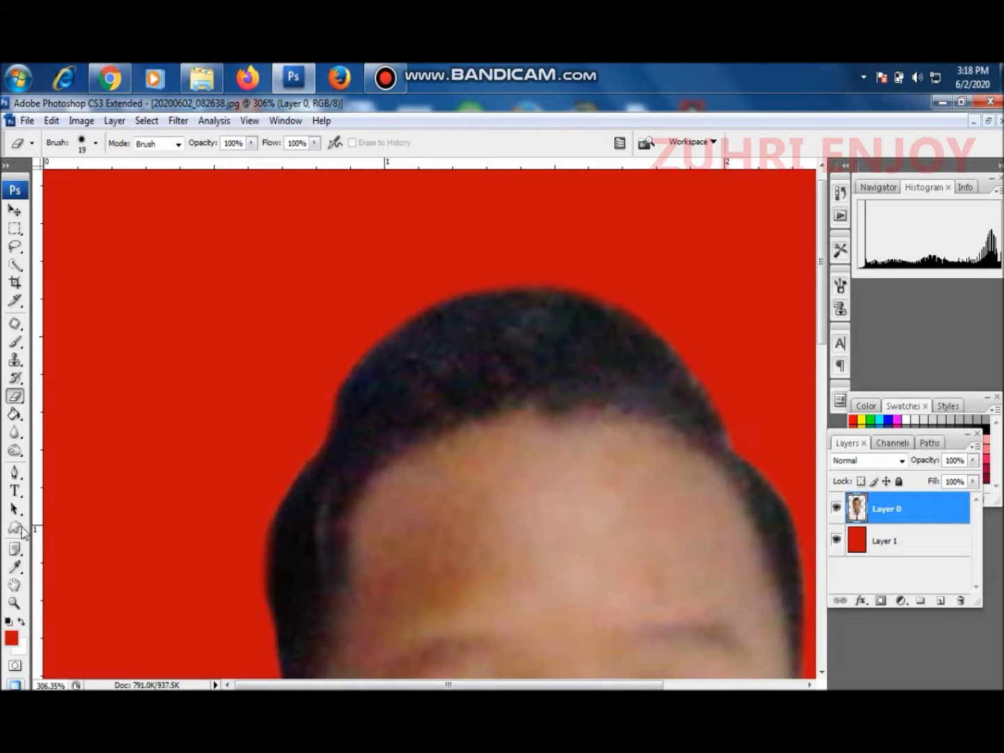
pyautogui.click(14, 584)
pyautogui.moveTo(382, 582); pyautogui.dragTo(405, 411)
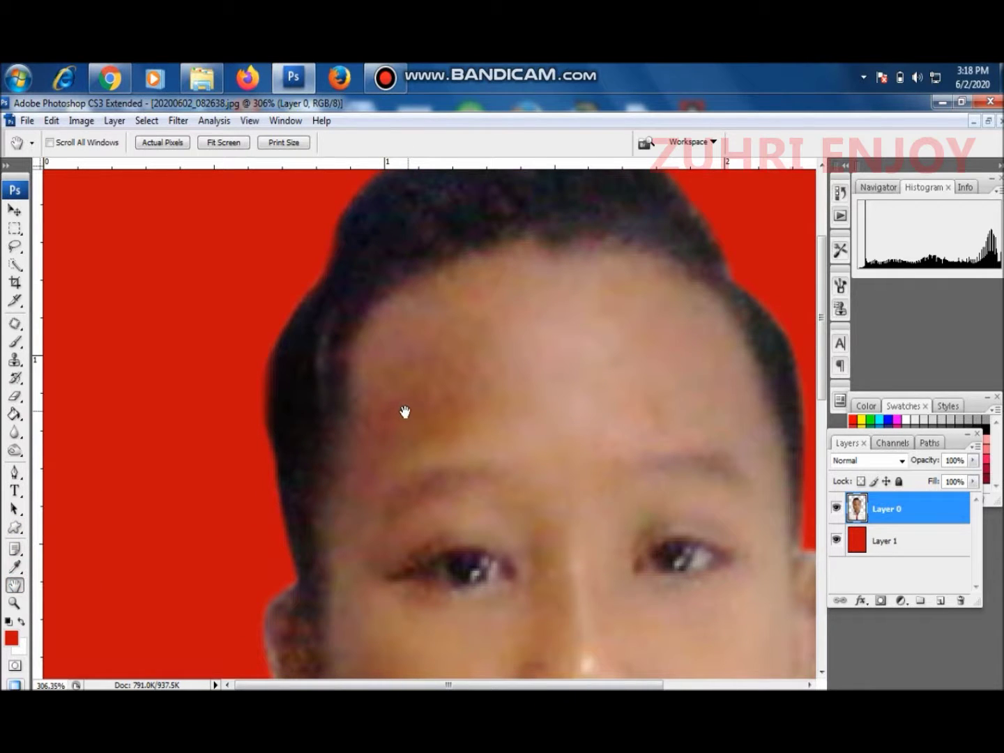
pyautogui.click(21, 397)
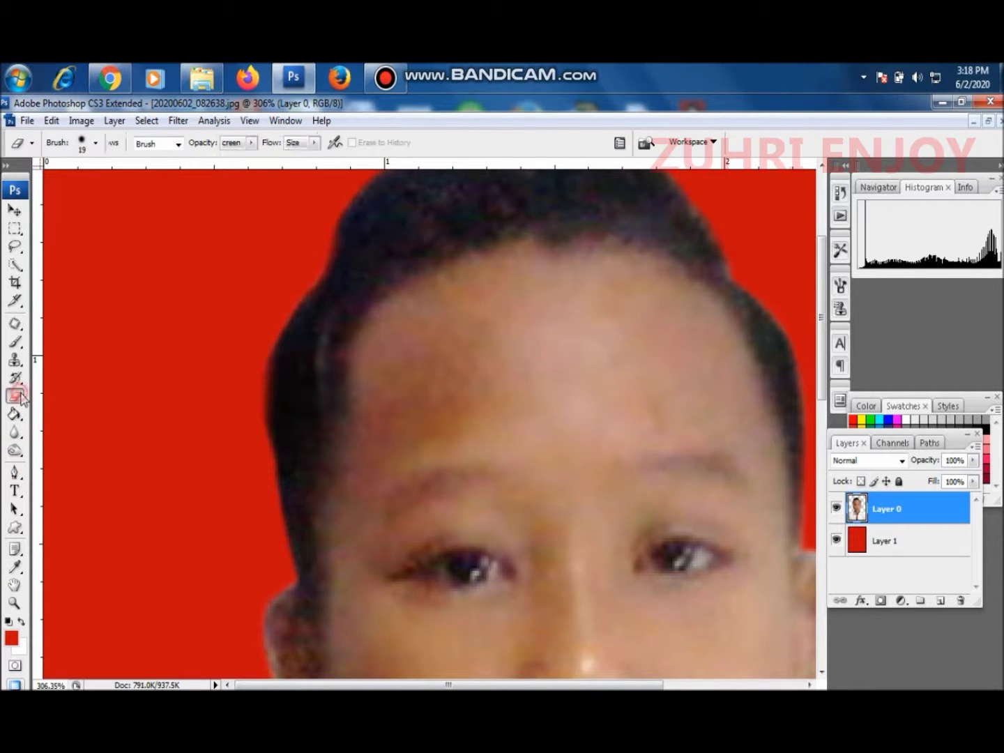
pyautogui.moveTo(254, 332); pyautogui.dragTo(249, 458)
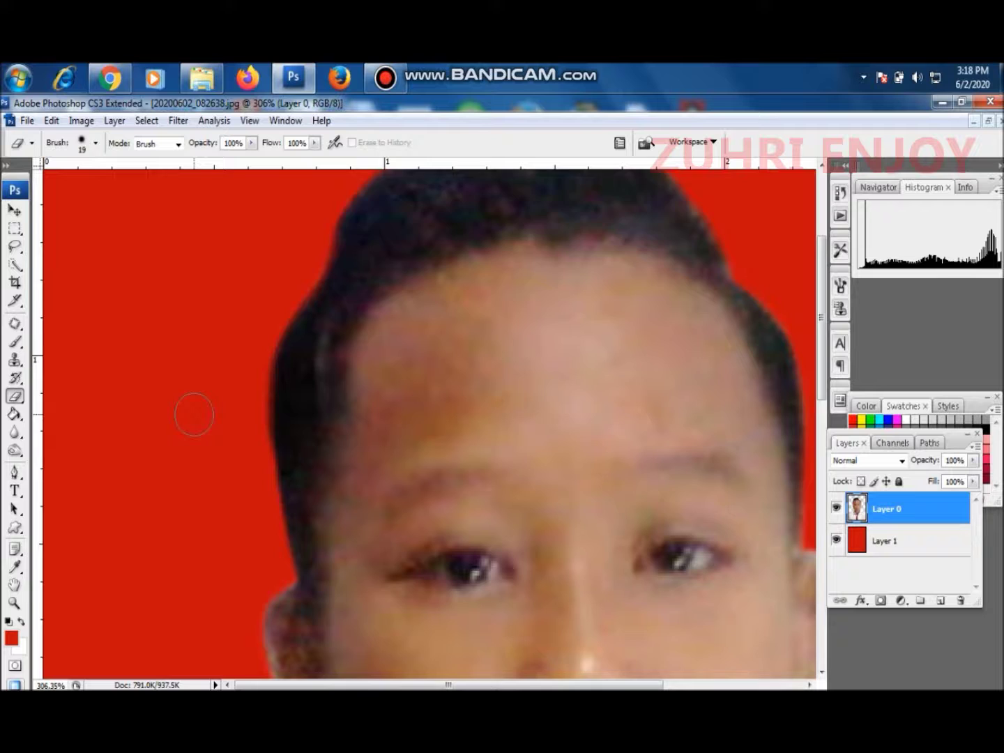
# Step: Erase the light fringe around the left ear and along the right side of the face near the jaw
pyautogui.scroll(-3, 193, 414)
pyautogui.scroll(-2, 191, 417)
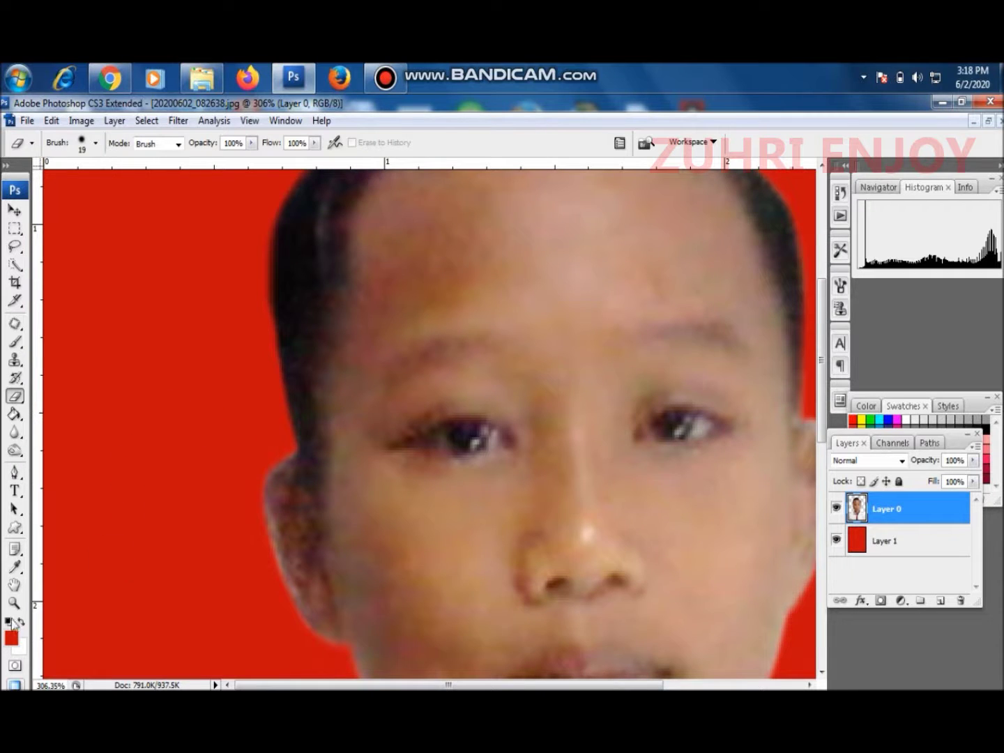
pyautogui.click(14, 585)
pyautogui.moveTo(343, 538); pyautogui.dragTo(341, 352)
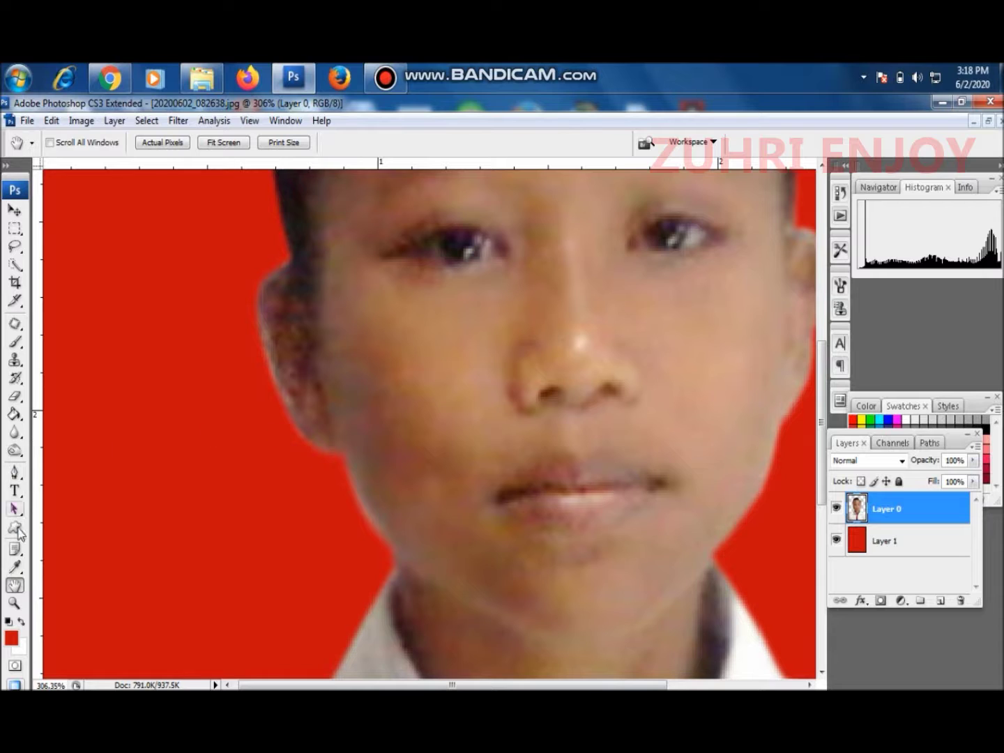
pyautogui.click(16, 397)
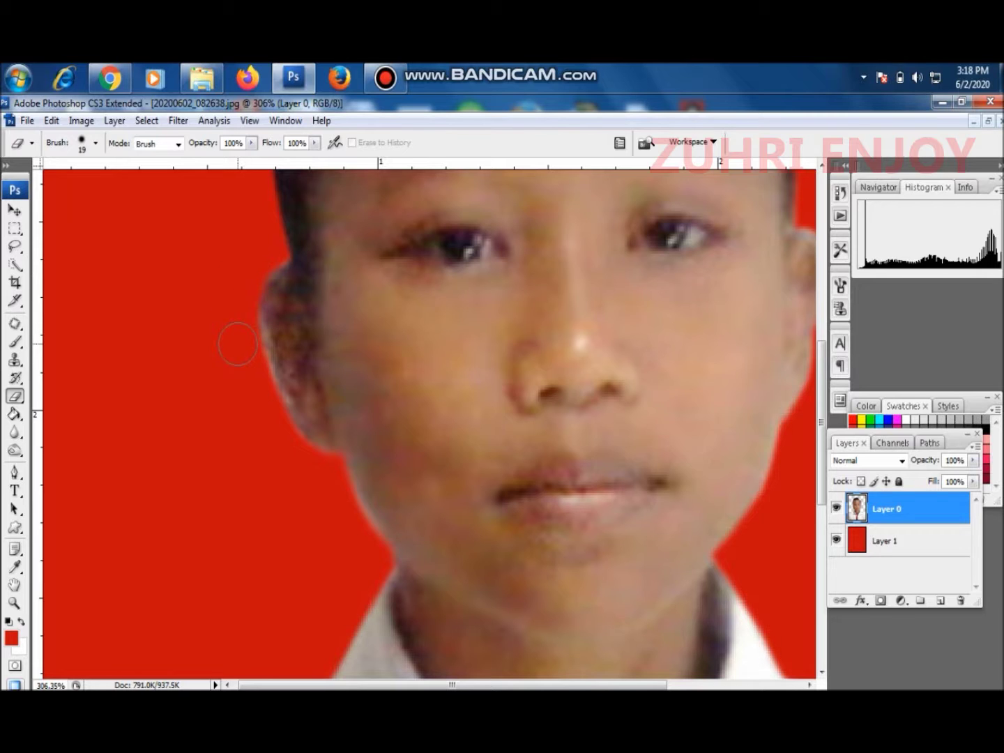
pyautogui.moveTo(239, 320); pyautogui.dragTo(232, 348)
pyautogui.moveTo(794, 441); pyautogui.dragTo(799, 456)
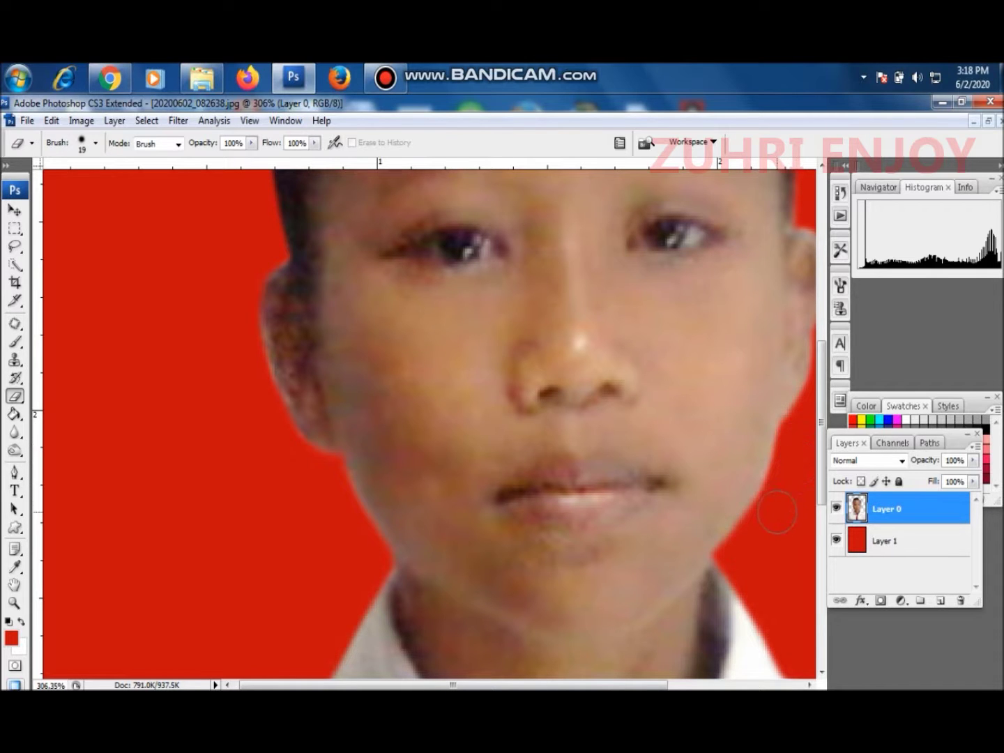
# Step: Flatten the image and convert the resulting background into a regular layer with the default settings
pyautogui.scroll(-2, 787, 474)
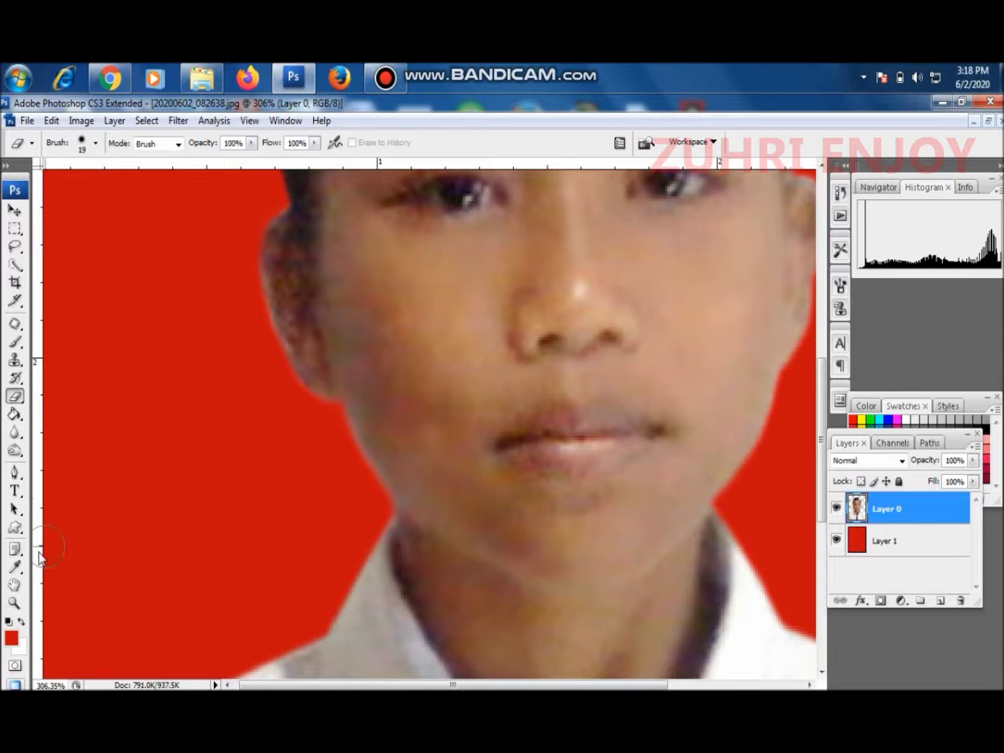
pyautogui.click(14, 604)
pyautogui.rightClick(614, 407)
pyautogui.click(649, 418)
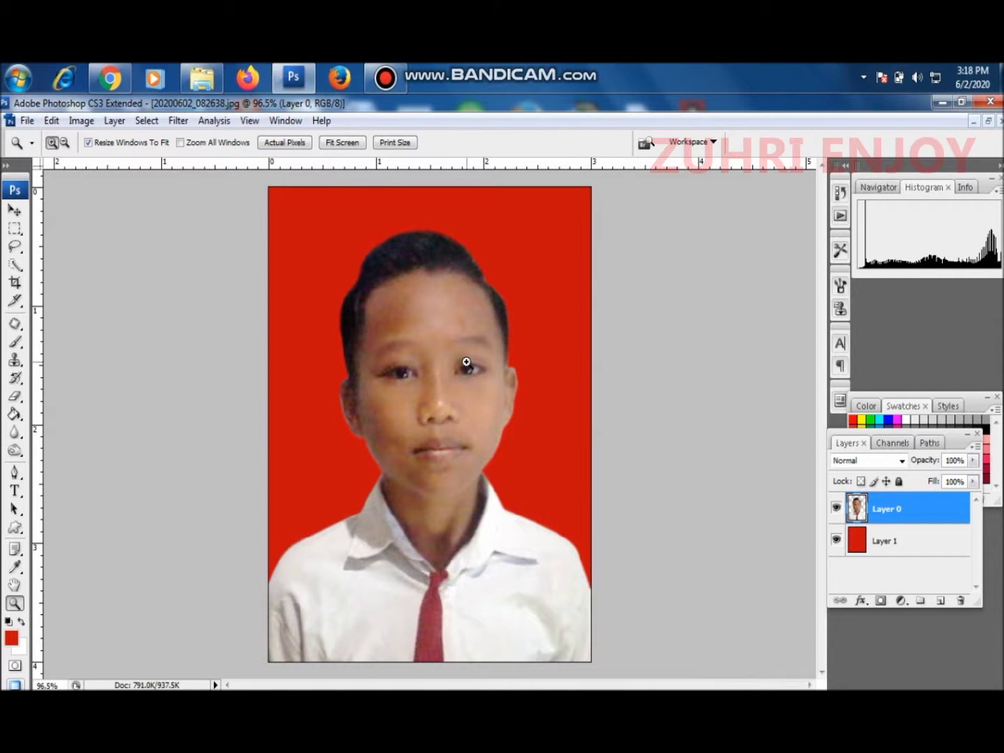
pyautogui.rightClick(926, 507)
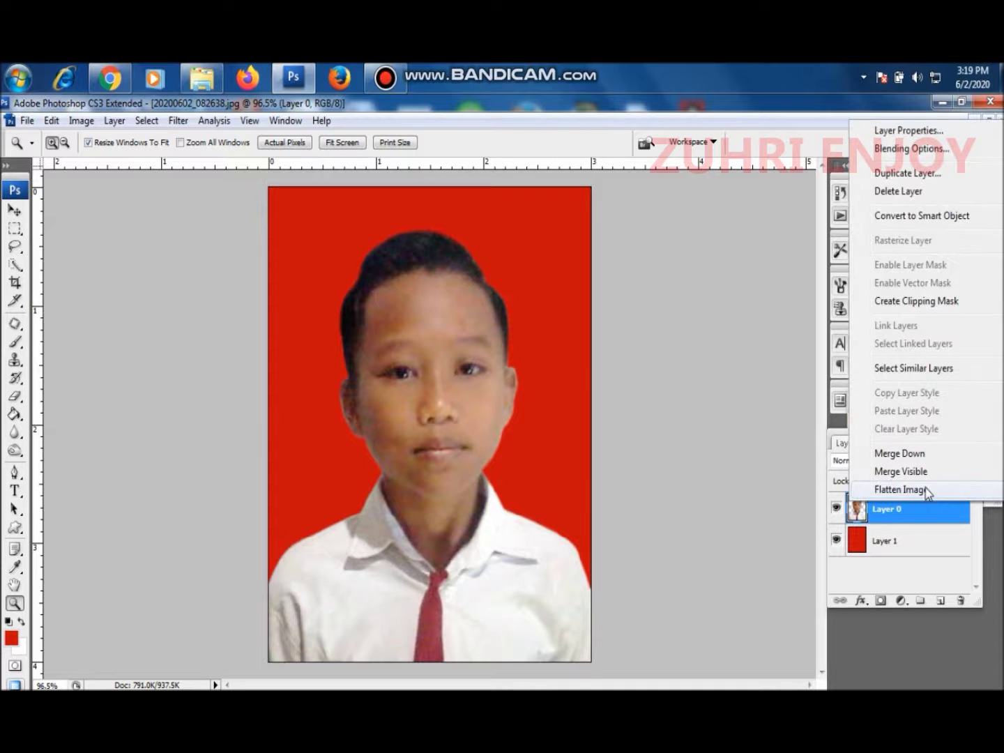
pyautogui.click(927, 491)
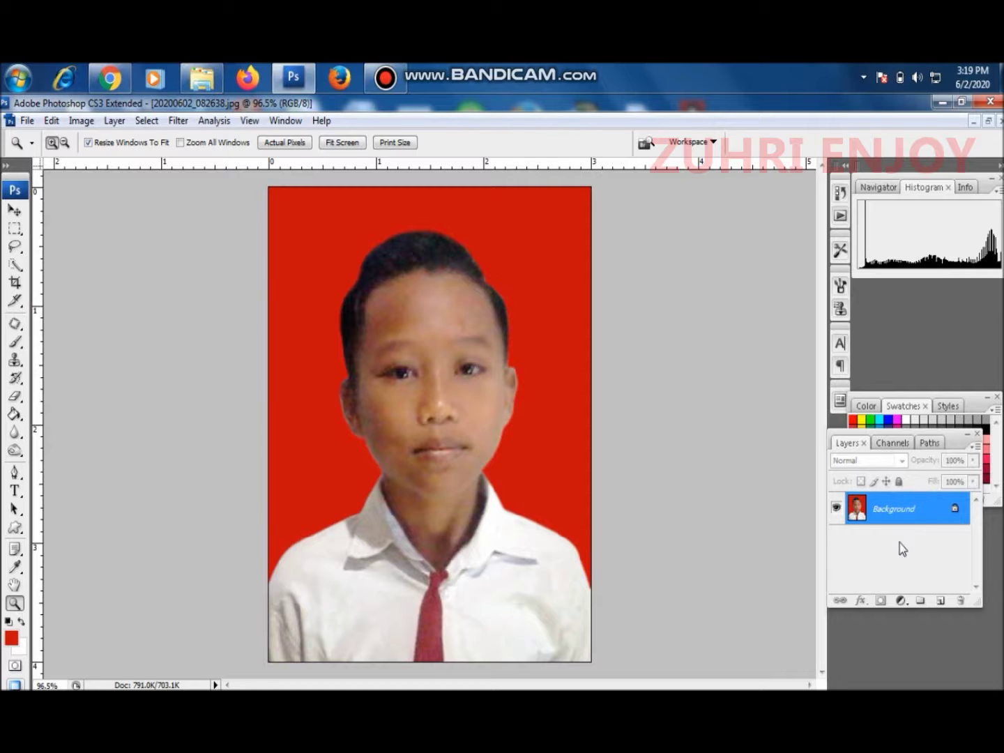
pyautogui.doubleClick(910, 510)
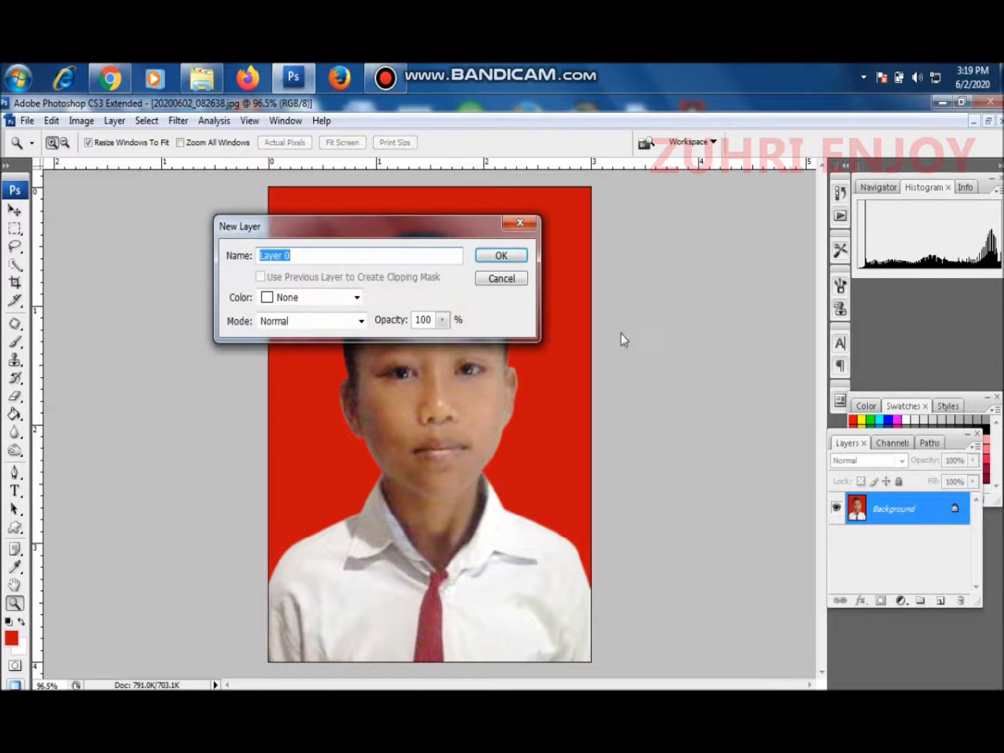
pyautogui.click(506, 256)
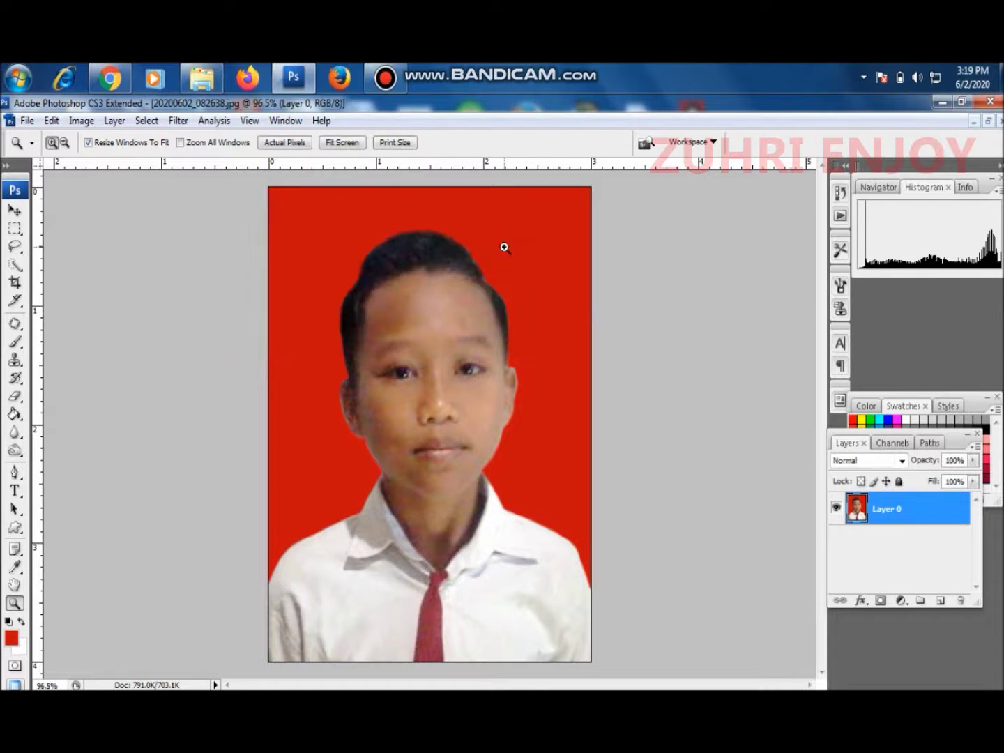
# Step: Enlarge the canvas to 21 cm wide and 29 cm high, anchoring the existing photo in the upper-left corner
pyautogui.click(80, 122)
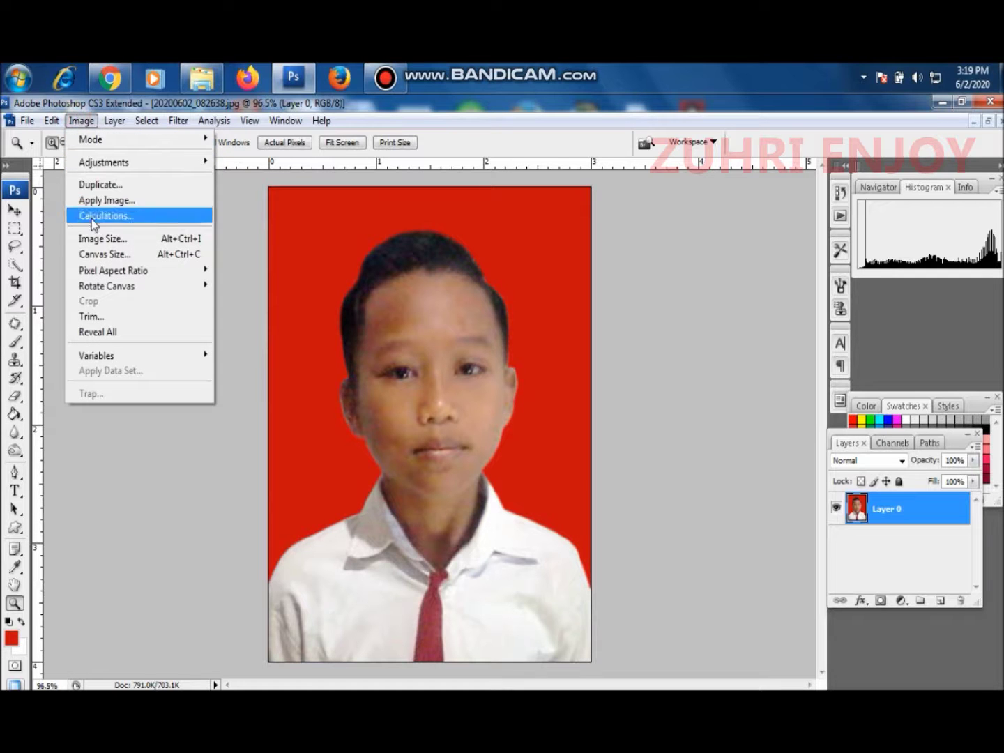
pyautogui.click(97, 256)
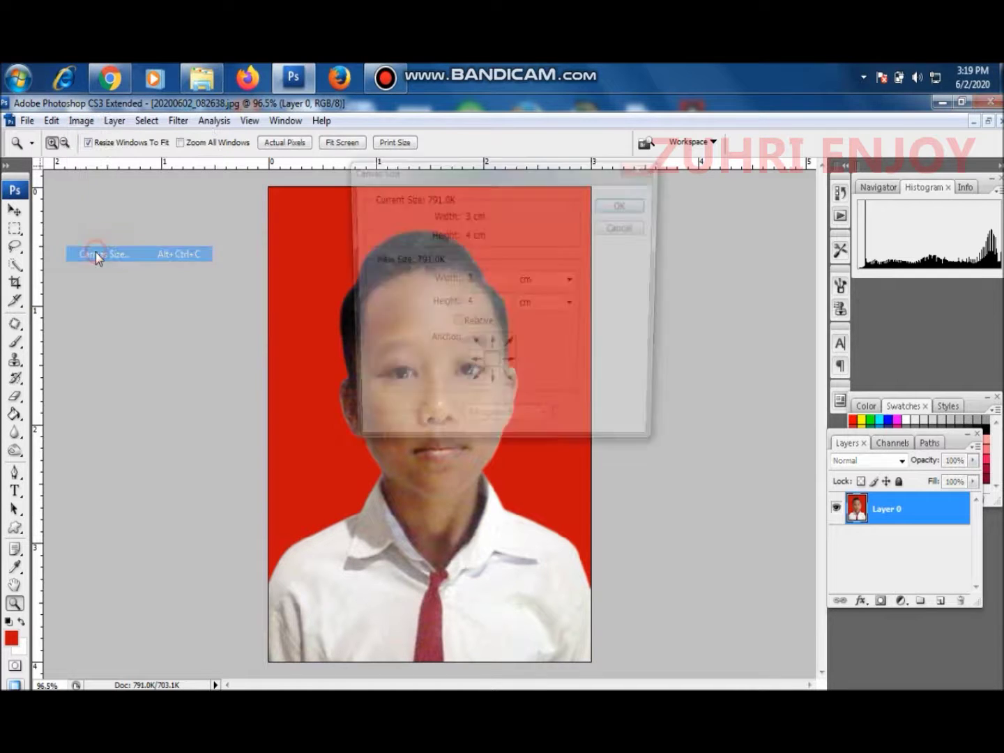
pyautogui.click(433, 285)
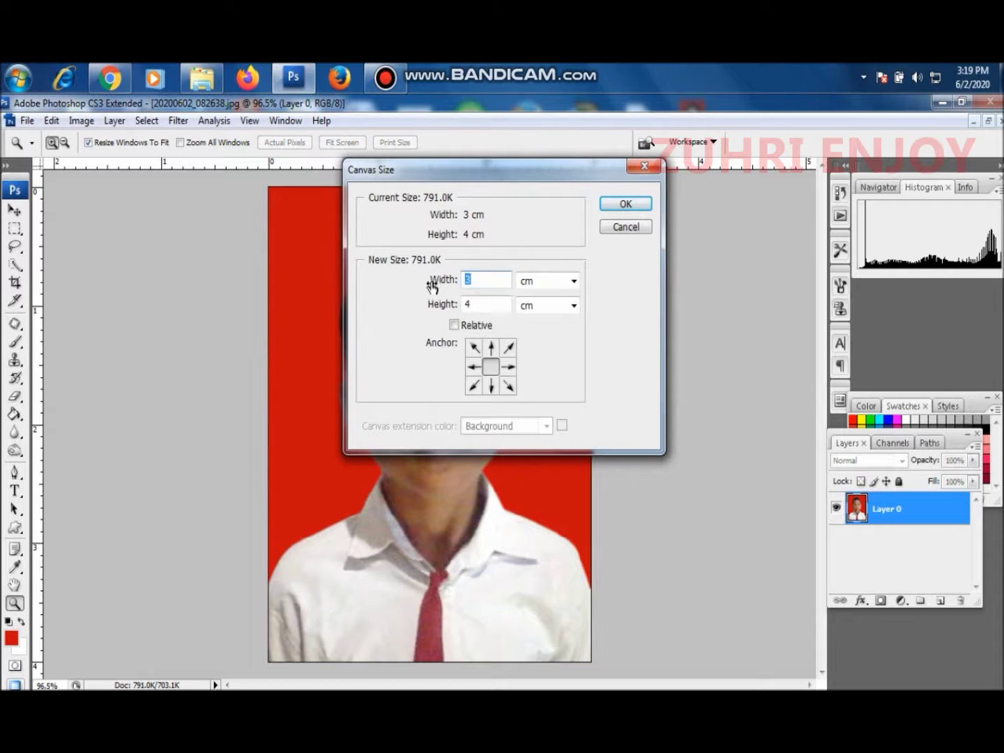
pyautogui.write('21')
pyautogui.doubleClick(480, 305)
pyautogui.write('29')
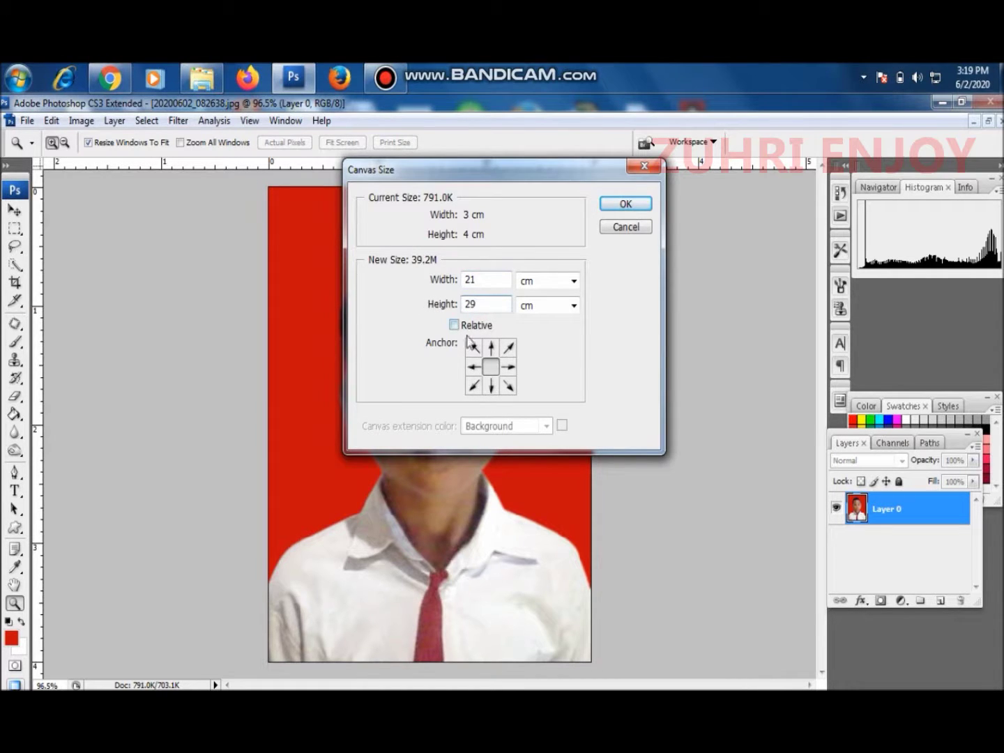
pyautogui.click(474, 348)
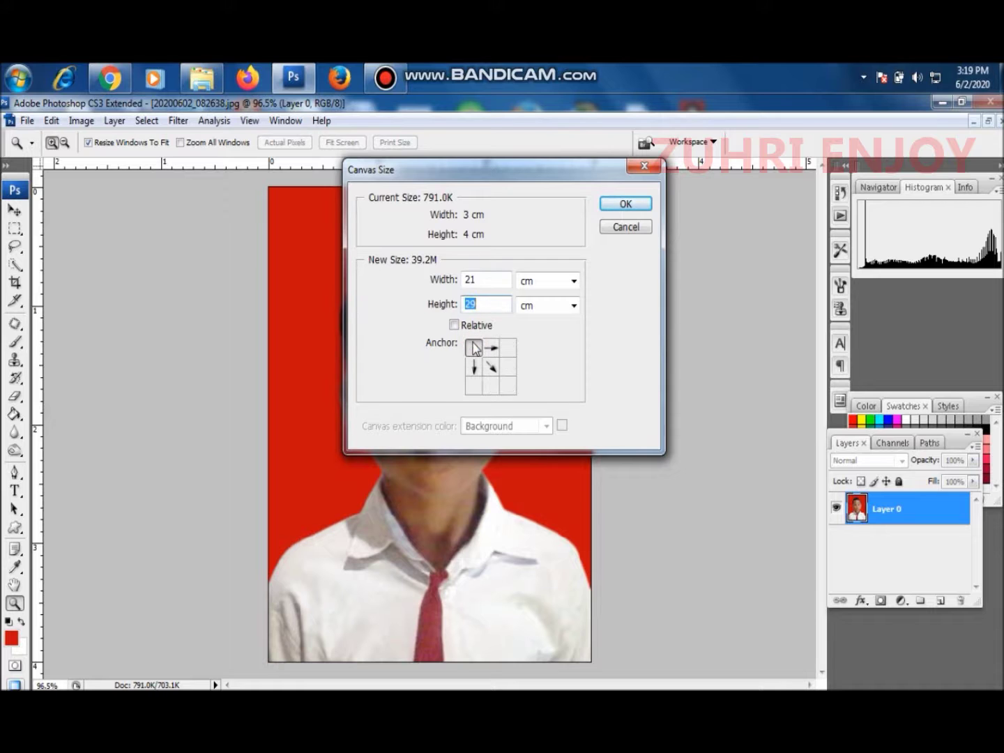
pyautogui.click(618, 205)
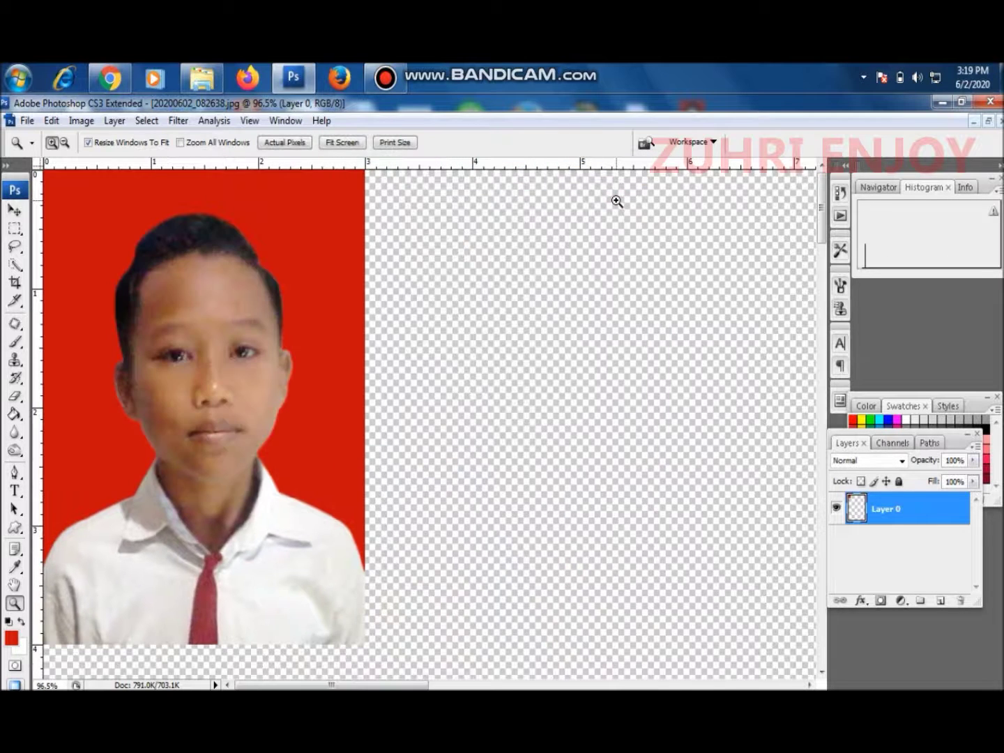
# Step: Move the photo slightly inward from the page's upper-left corner, leaving a small margin above and beside it
pyautogui.rightClick(220, 420)
pyautogui.click(238, 431)
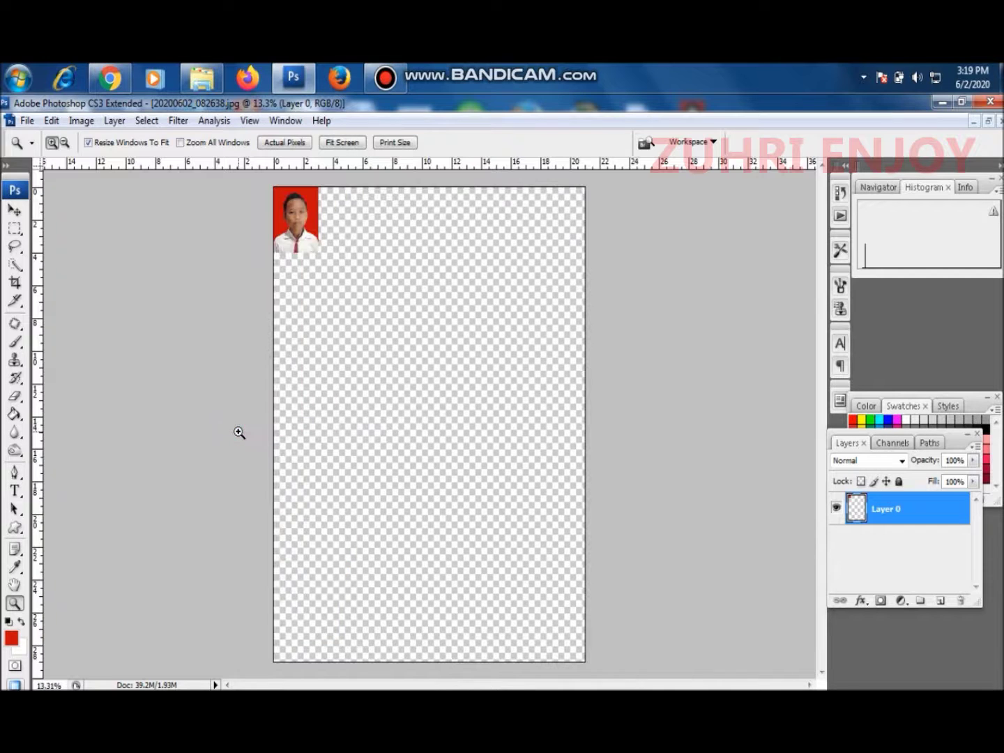
pyautogui.click(20, 209)
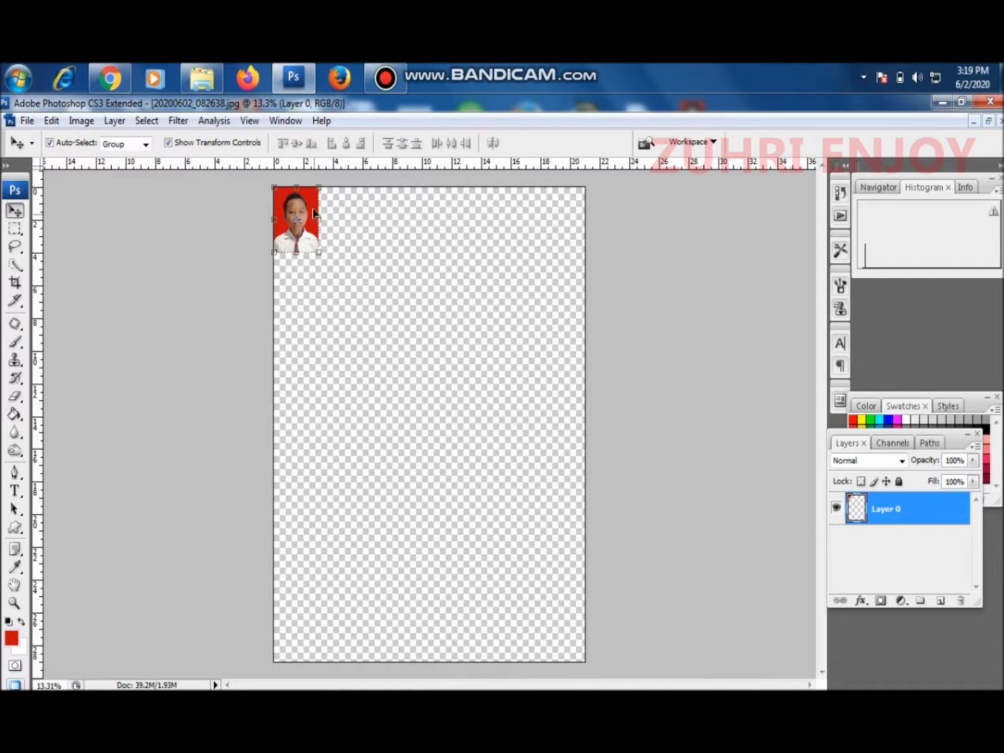
pyautogui.moveTo(300, 202); pyautogui.dragTo(312, 210)
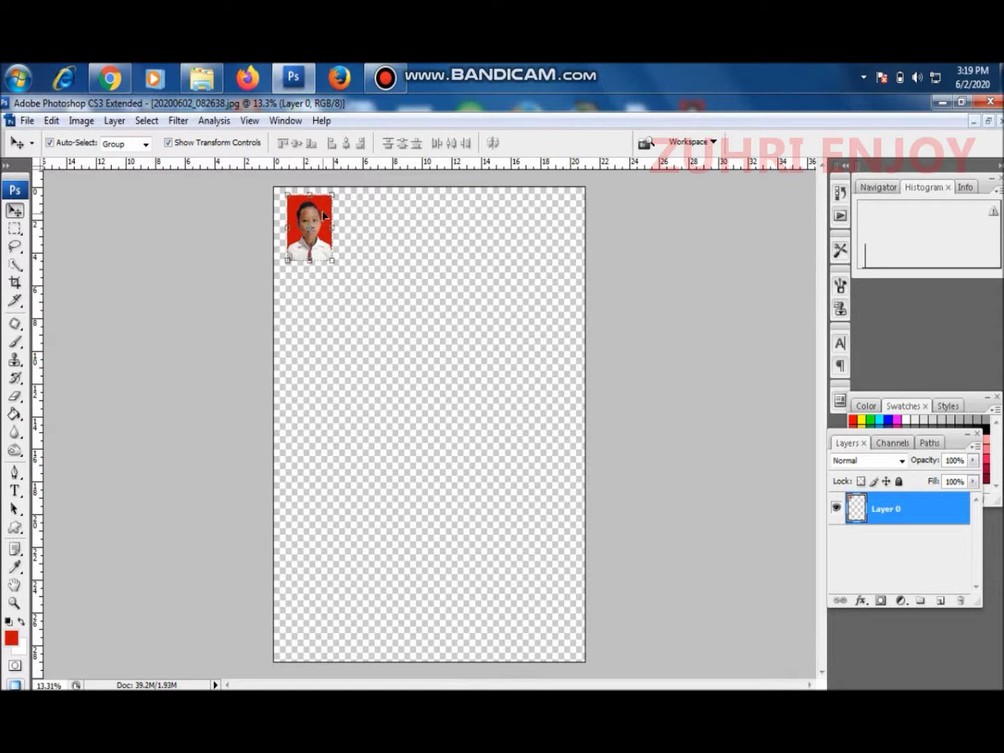
# Step: Duplicate the photo into a row of six side by side and duplicate that row directly below
pyautogui.keyDown('alt'); pyautogui.moveTo(322, 210); pyautogui.dragTo(371, 210); pyautogui.keyUp('alt')
pyautogui.moveTo(467, 210); pyautogui.dragTo(300, 265)
pyautogui.moveTo(314, 213); pyautogui.dragTo(407, 214)
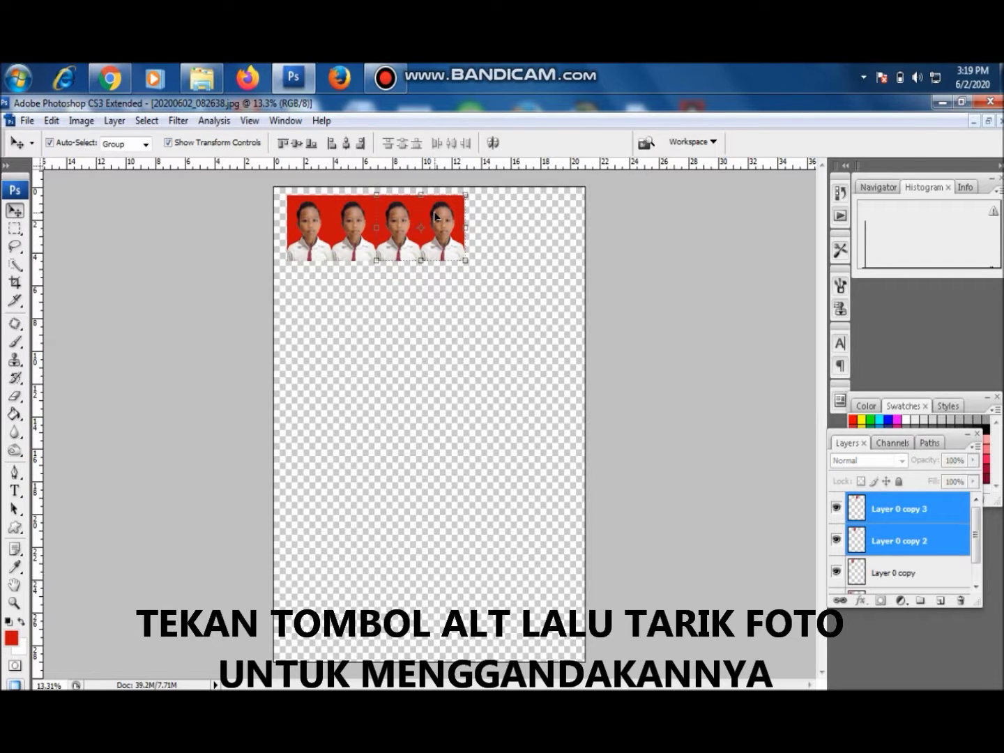
pyautogui.moveTo(435, 215); pyautogui.dragTo(526, 213)
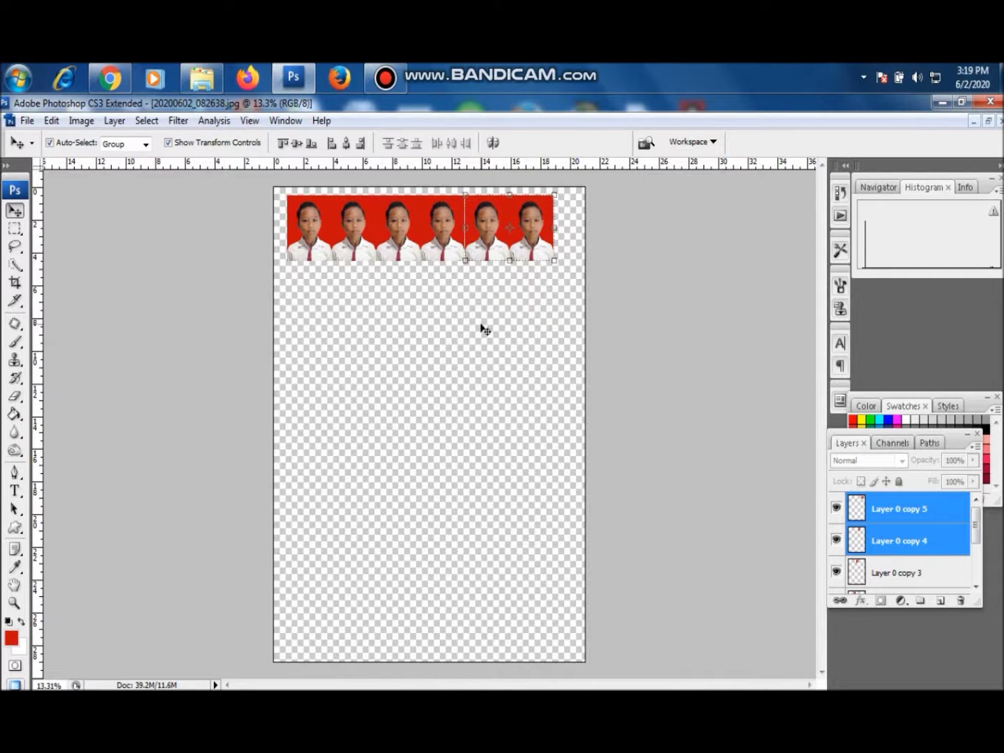
pyautogui.moveTo(301, 282); pyautogui.dragTo(536, 281)
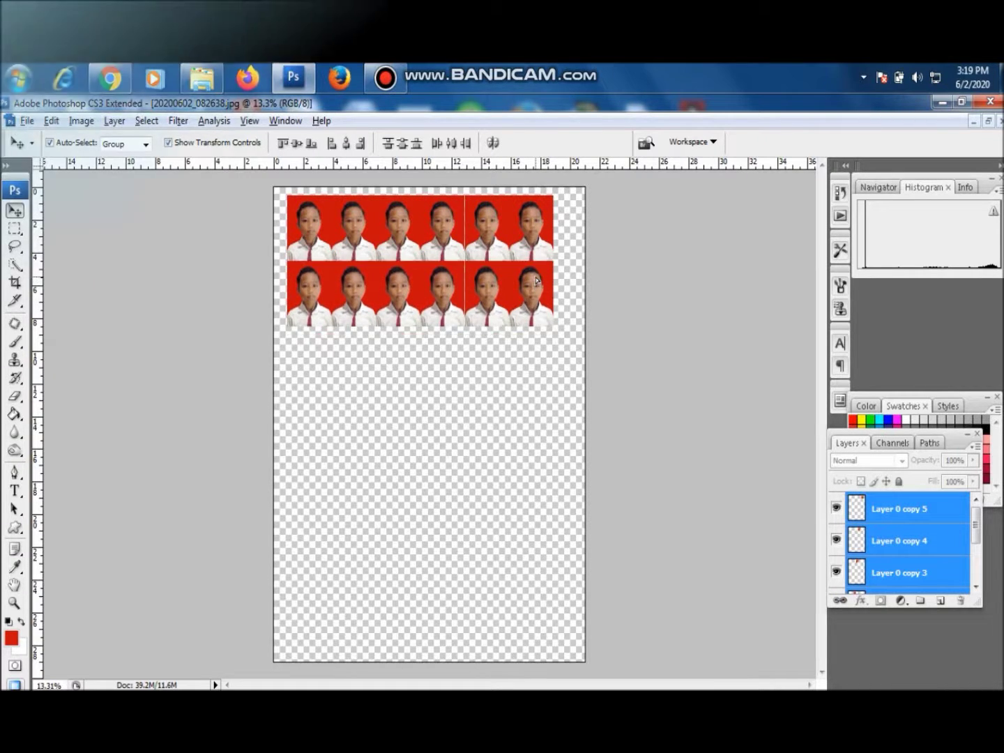